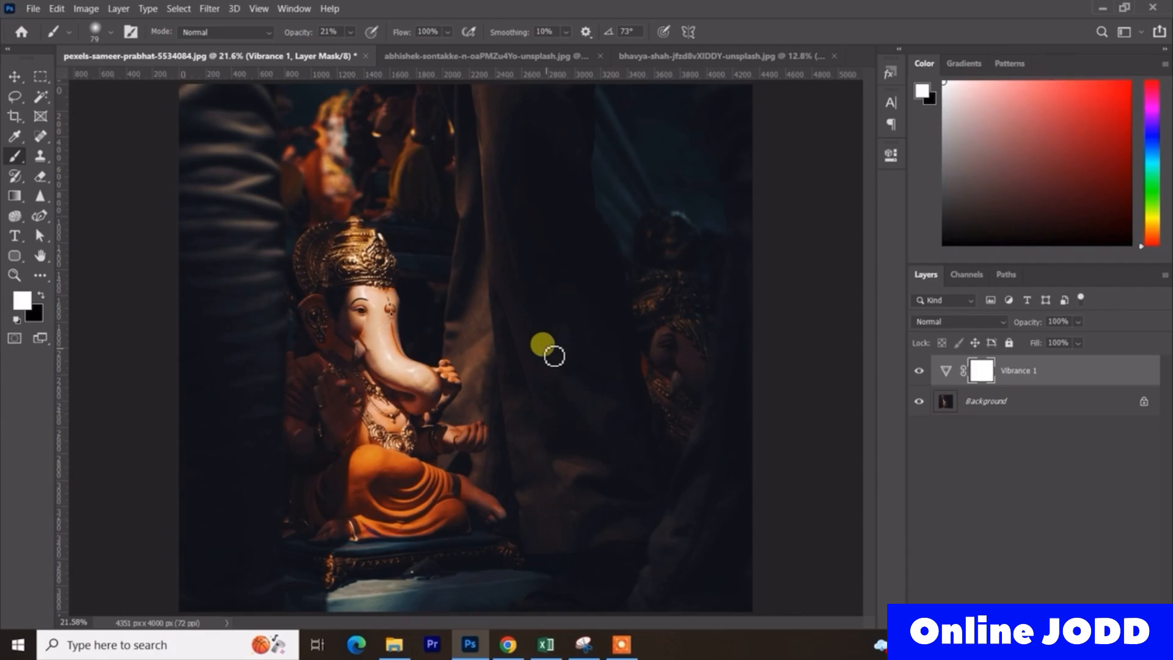
- Compare the photo with the Vibrance 1 adjustment layer hidden and shown
{"action": "left_click", "coordinate": [916, 371]}
{"action": "left_click", "coordinate": [917, 371]}
{"action": "left_click", "coordinate": [917, 371]}
{"action": "left_click", "coordinate": [916, 371]}
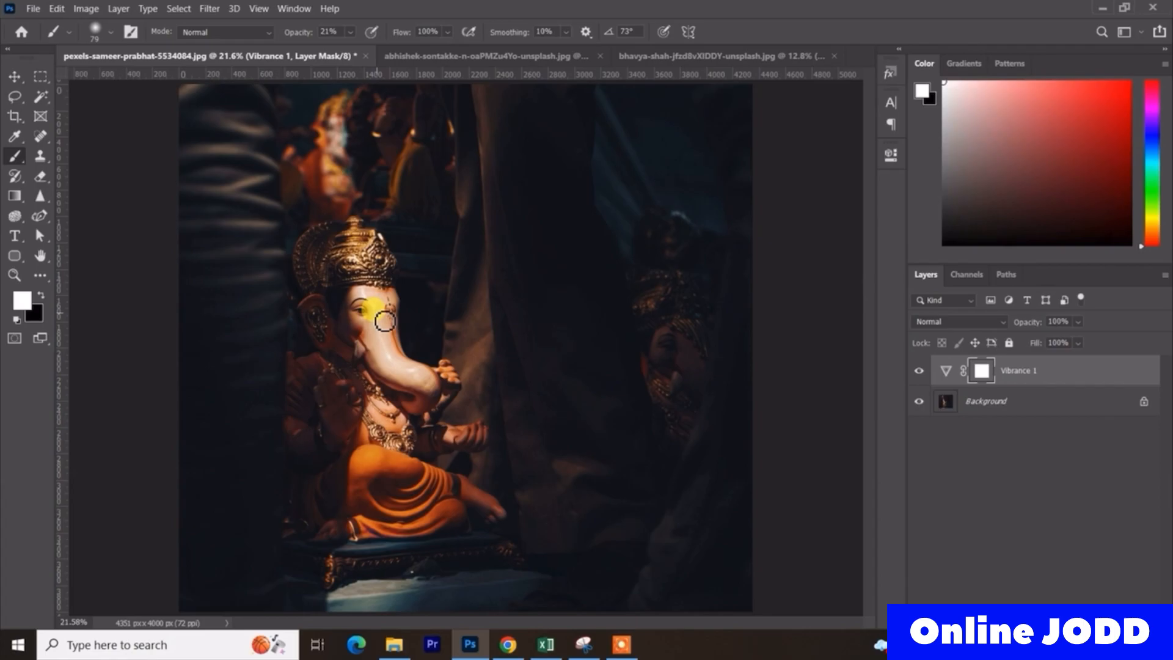
- Delete the Vibrance 1 adjustment layer, leaving only the Background
{"action": "left_click", "coordinate": [1018, 379]}
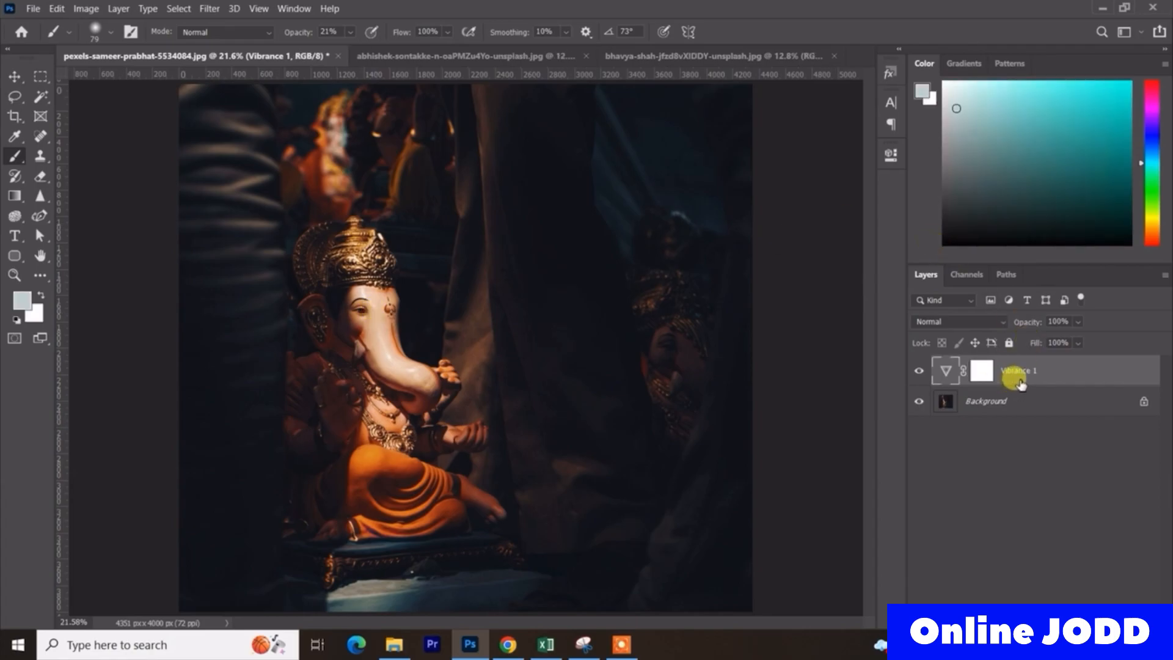
{"action": "key", "text": "Delete"}
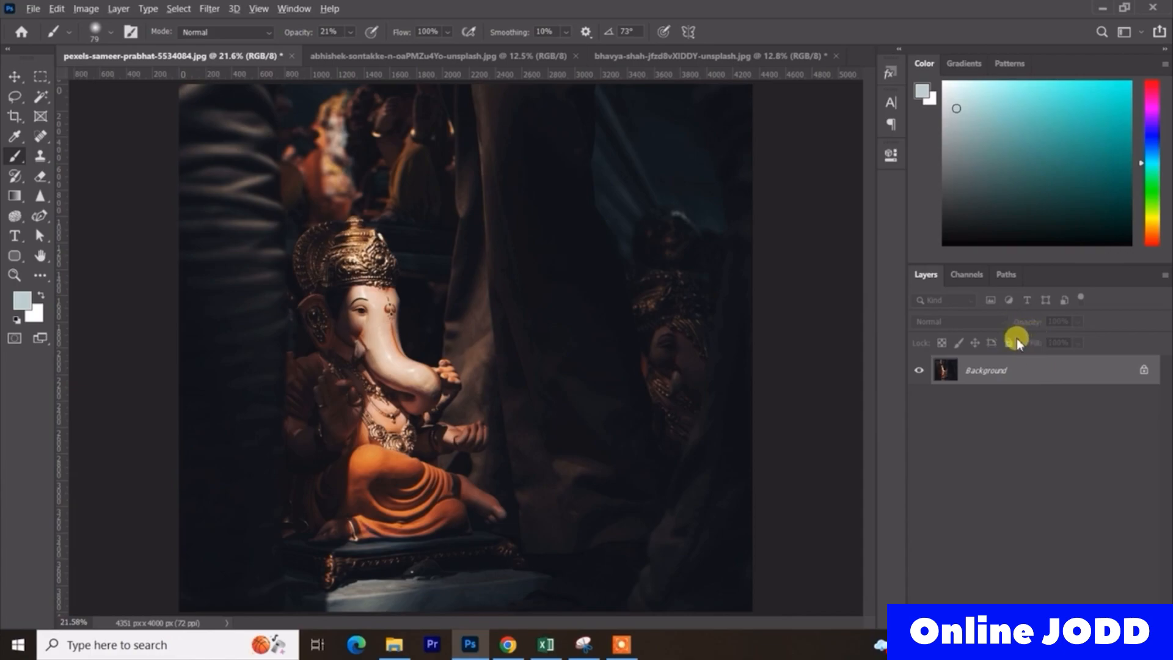
{"action": "key", "text": "ctrl+minus"}
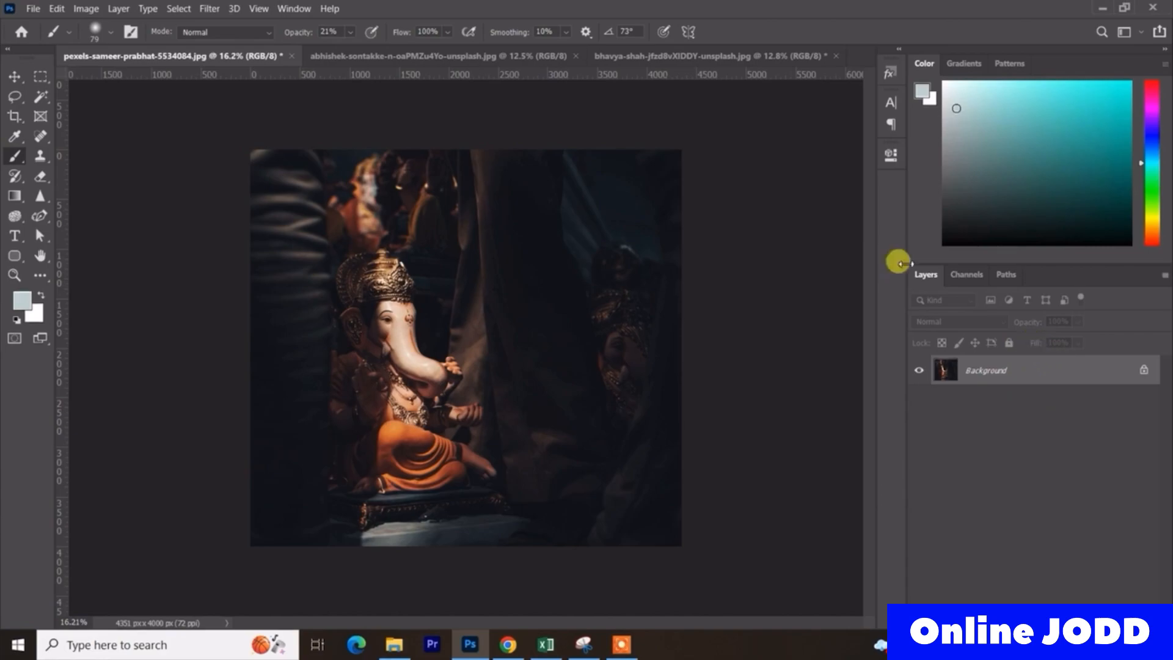
- Set the brush to 100% opacity, a 731 px hard-edged tip and a white foreground colour
{"action": "left_click_drag", "start_coordinate": [292, 35], "coordinate": [397, 31]}
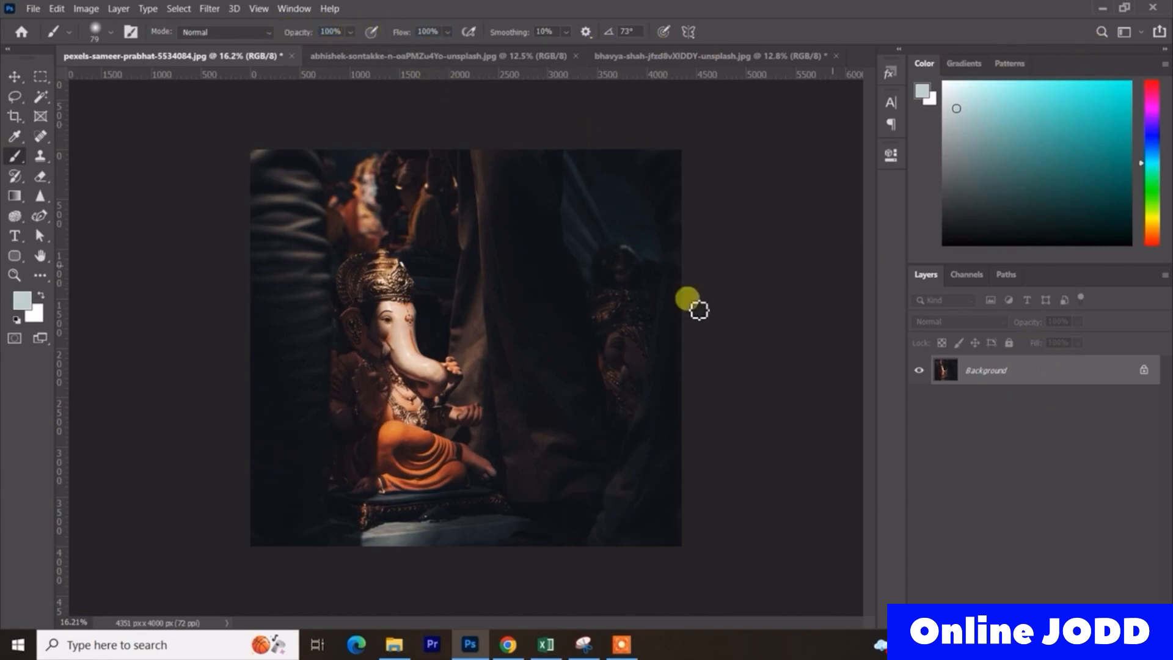
{"action": "left_click_drag", "start_coordinate": [444, 283], "coordinate": [487, 289]}
{"action": "left_click_drag", "start_coordinate": [437, 240], "coordinate": [461, 611]}
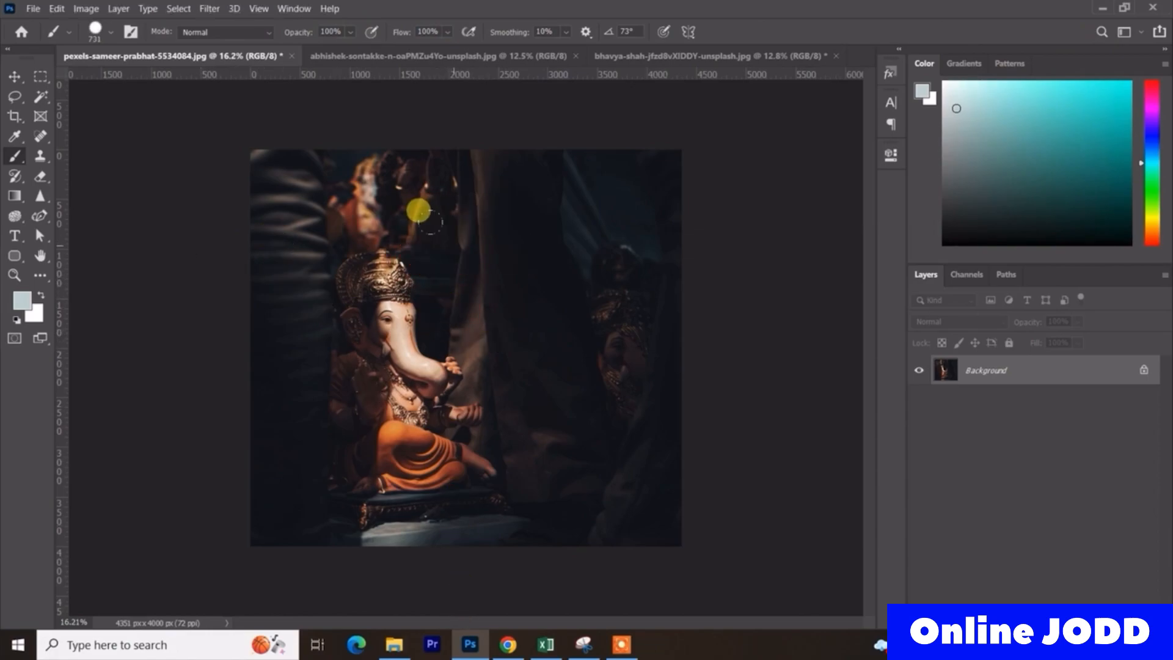
{"action": "key", "text": "d"}
{"action": "key", "text": "x"}
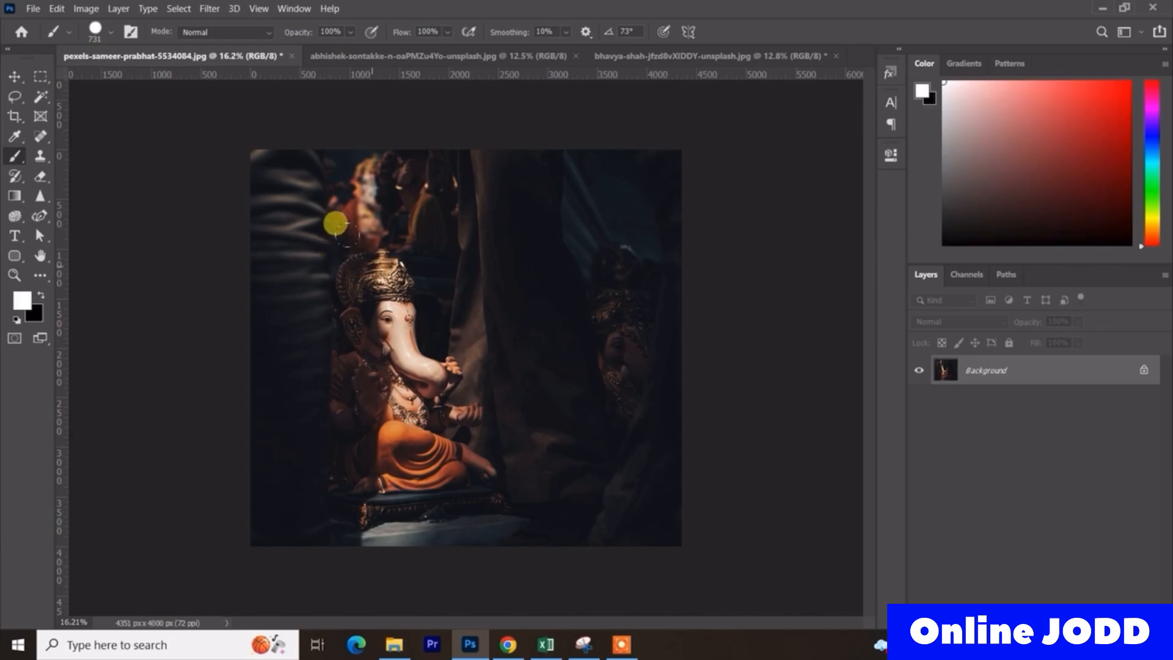
- Stamp one solid white brush dot above the main idol's crown and inspect it up close
{"action": "left_click", "coordinate": [359, 226]}
{"action": "key", "text": "ctrl+plus"}
{"action": "key", "text": "ctrl+plus"}
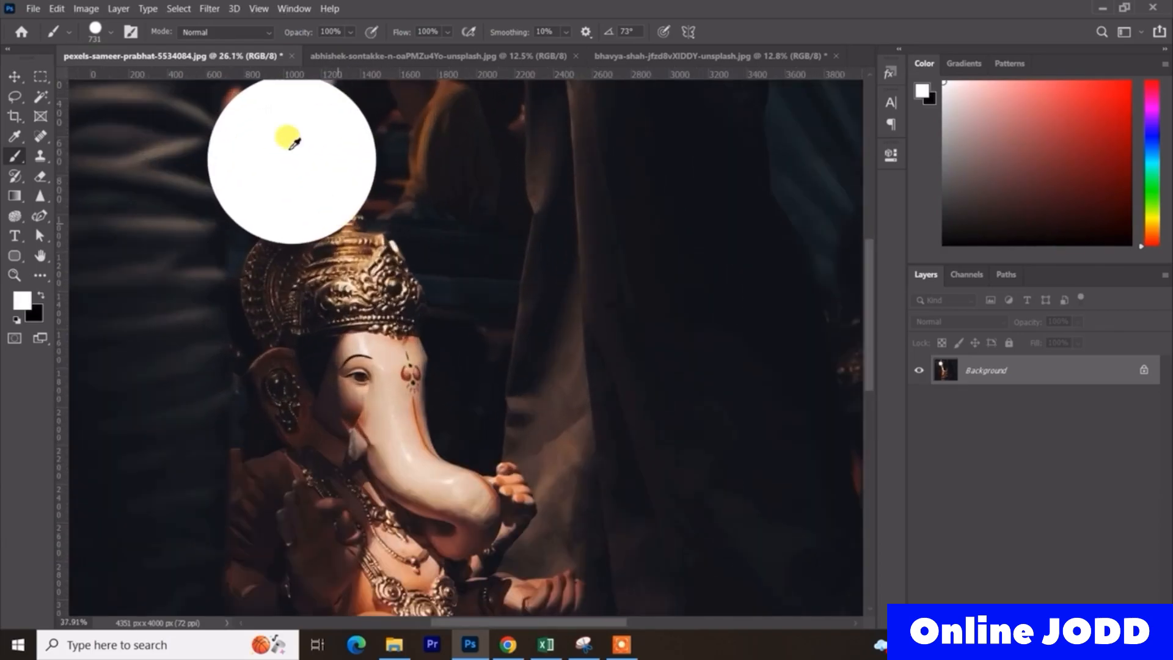
{"action": "scroll", "coordinate": [290, 183], "scroll_direction": "up", "scroll_amount": 2}
{"action": "scroll", "coordinate": [275, 241], "scroll_direction": "down", "scroll_amount": 4}
{"action": "scroll", "coordinate": [275, 241], "scroll_direction": "up", "scroll_amount": 5}
{"action": "scroll", "coordinate": [275, 241], "scroll_direction": "down", "scroll_amount": 9}
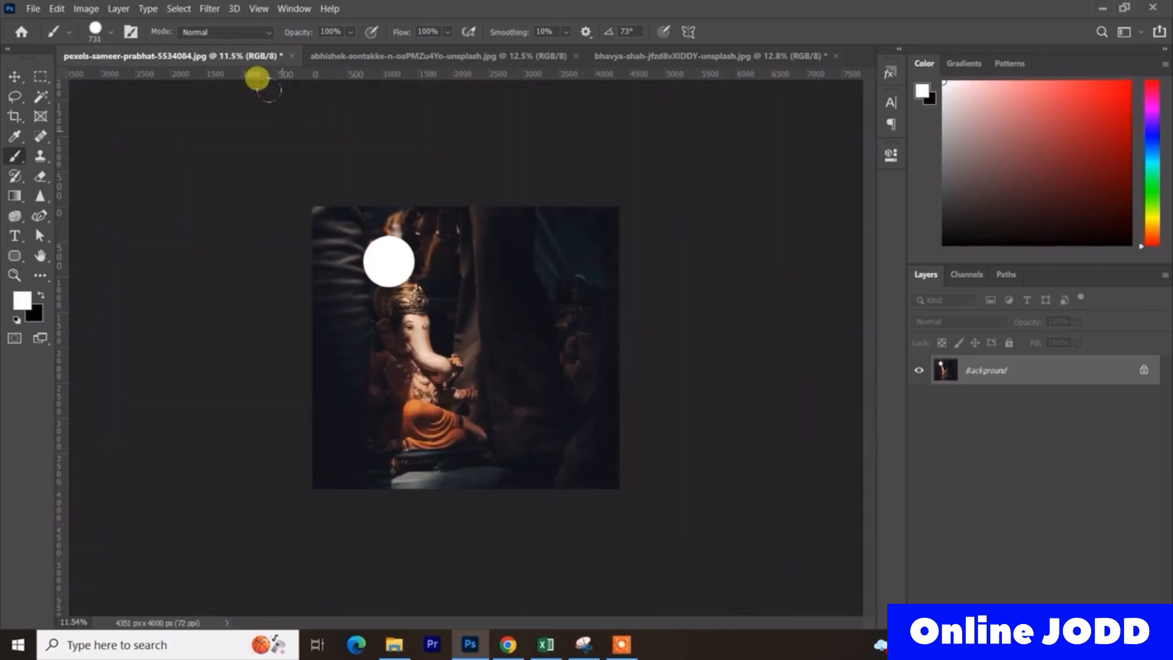
- Set the brush opacity to 50% and stamp a second white dot beside the solid one
{"action": "mouse_move", "coordinate": [308, 32]}
{"action": "left_mouse_down"}
{"action": "mouse_move", "coordinate": [292, 38]}
{"action": "mouse_move", "coordinate": [330, 23]}
{"action": "left_mouse_up"}
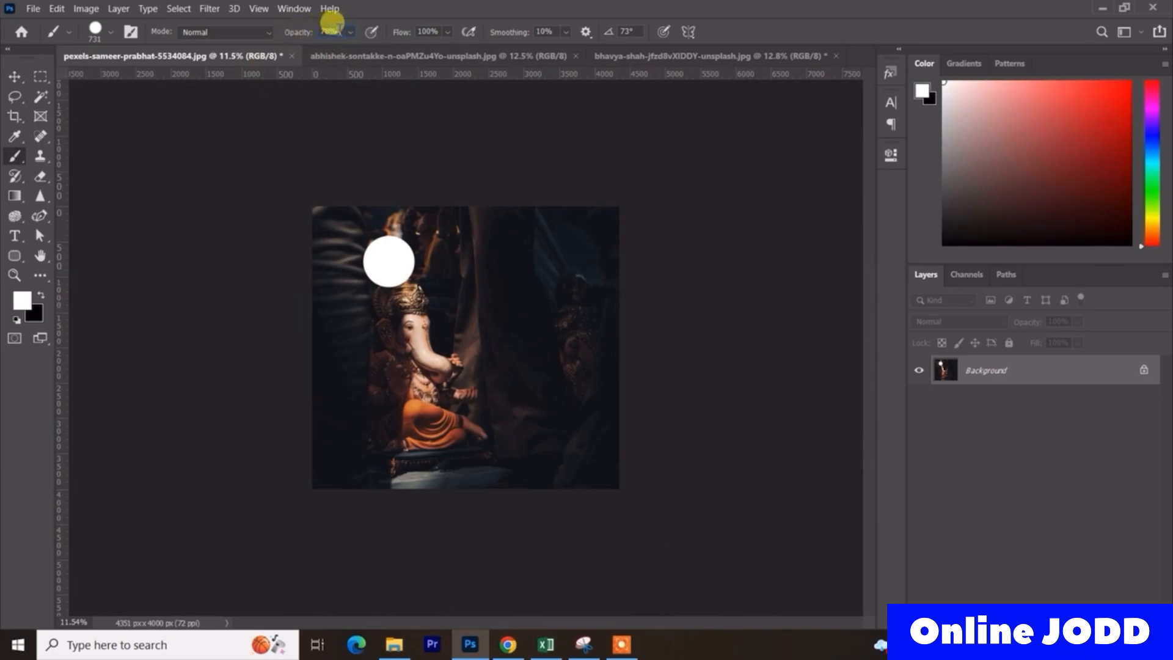
{"action": "type", "text": "50"}
{"action": "left_click", "coordinate": [462, 259]}
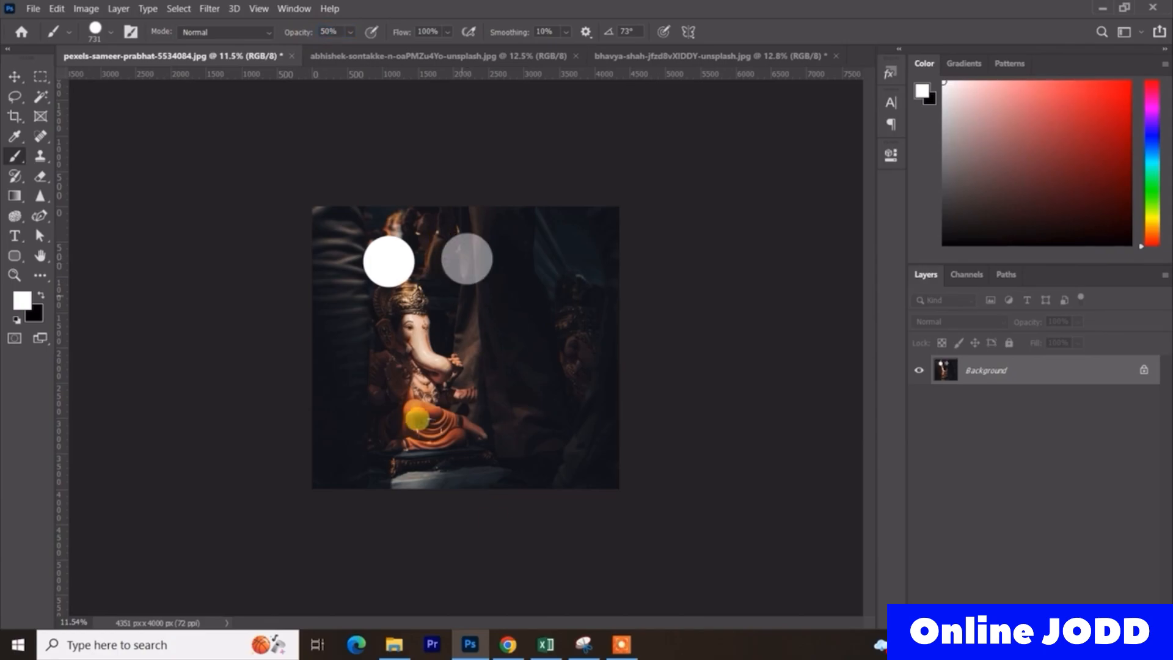
- Try a dot at 100% opacity and 50% flow, and undo it together with the semi-transparent dot
{"action": "scroll", "coordinate": [495, 251], "scroll_direction": "up", "scroll_amount": 3}
{"action": "left_click_drag", "start_coordinate": [300, 32], "coordinate": [419, 30]}
{"action": "left_click", "coordinate": [428, 31]}
{"action": "type", "text": "50"}
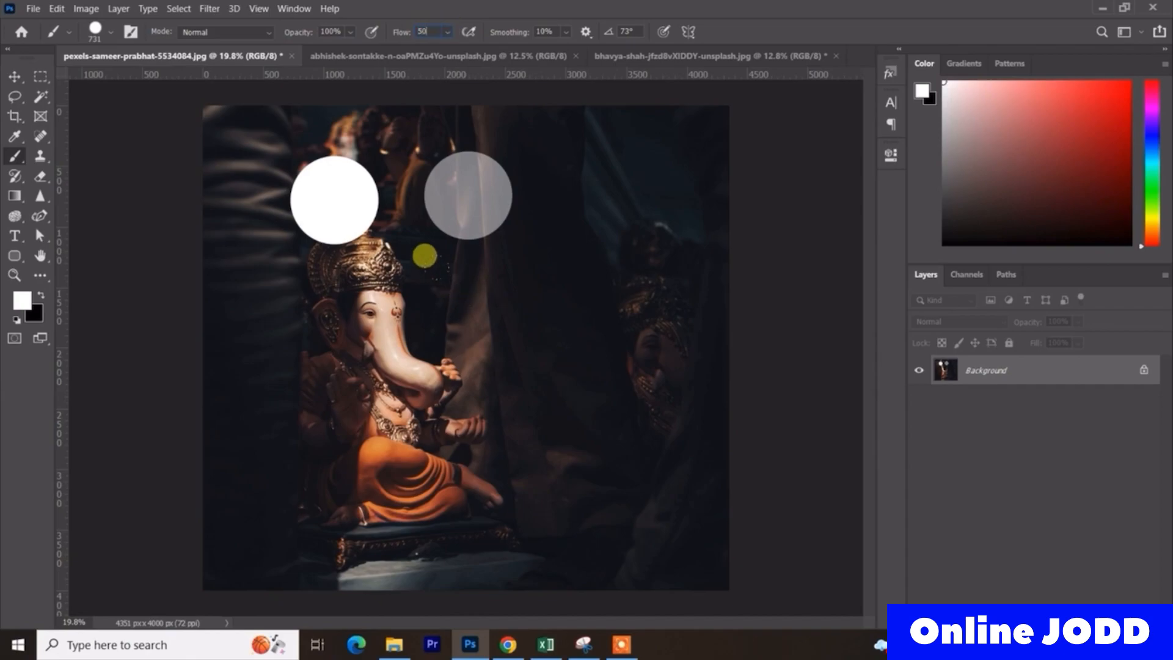
{"action": "left_click", "coordinate": [468, 300]}
{"action": "key", "text": "ctrl+z"}
- Try a brush stroke over the dark curtain at 1% flow, and undo it along with the solid white dot
{"action": "key", "text": "ctrl+z"}
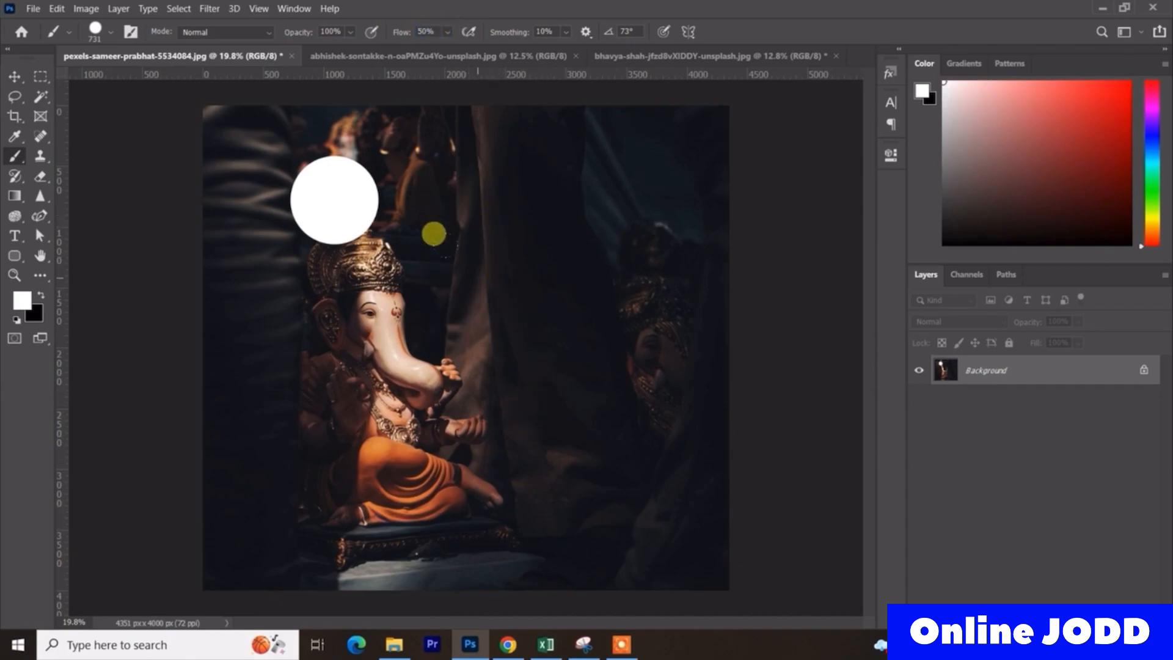
{"action": "left_click_drag", "start_coordinate": [404, 31], "coordinate": [361, 37]}
{"action": "mouse_move", "coordinate": [516, 183]}
{"action": "left_mouse_down"}
{"action": "mouse_move", "coordinate": [495, 138]}
{"action": "mouse_move", "coordinate": [459, 344]}
{"action": "mouse_move", "coordinate": [548, 183]}
{"action": "mouse_move", "coordinate": [472, 250]}
{"action": "mouse_move", "coordinate": [551, 358]}
{"action": "mouse_move", "coordinate": [424, 168]}
{"action": "mouse_move", "coordinate": [492, 315]}
{"action": "mouse_move", "coordinate": [344, 162]}
{"action": "mouse_move", "coordinate": [547, 387]}
{"action": "mouse_move", "coordinate": [544, 282]}
{"action": "mouse_move", "coordinate": [577, 288]}
{"action": "left_mouse_up"}
{"action": "key", "text": "ctrl+z"}
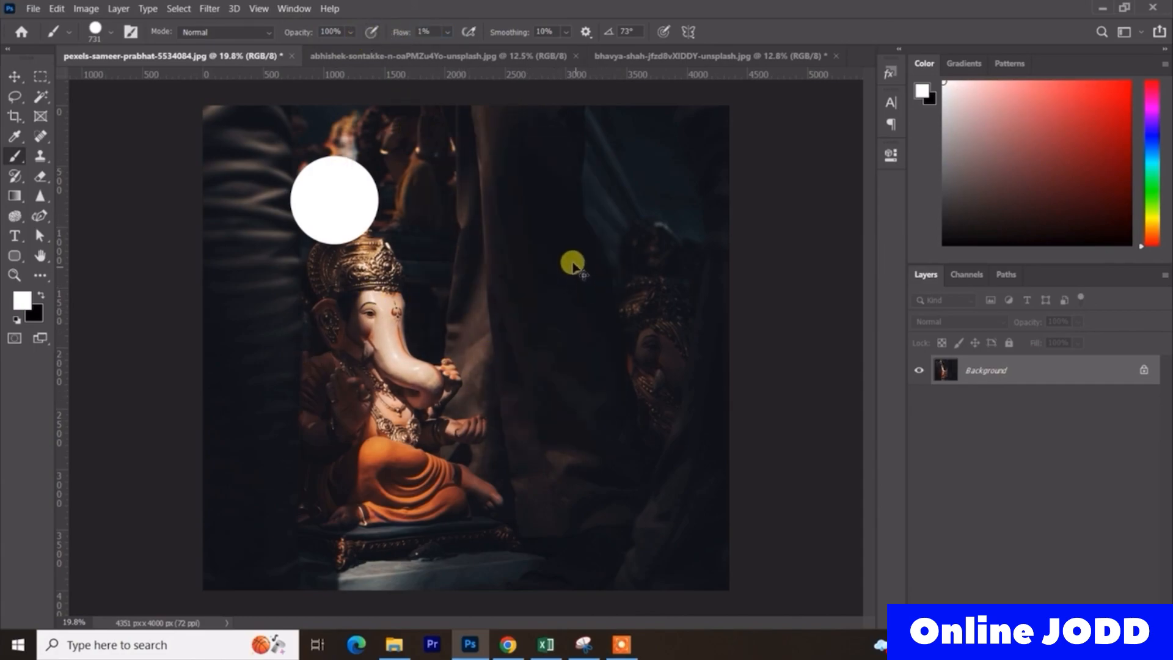
{"action": "key", "text": "ctrl+z"}
- Try a brush stroke over the curtain at 8% opacity and 100% flow, and undo it
{"action": "left_click_drag", "start_coordinate": [300, 32], "coordinate": [230, 34]}
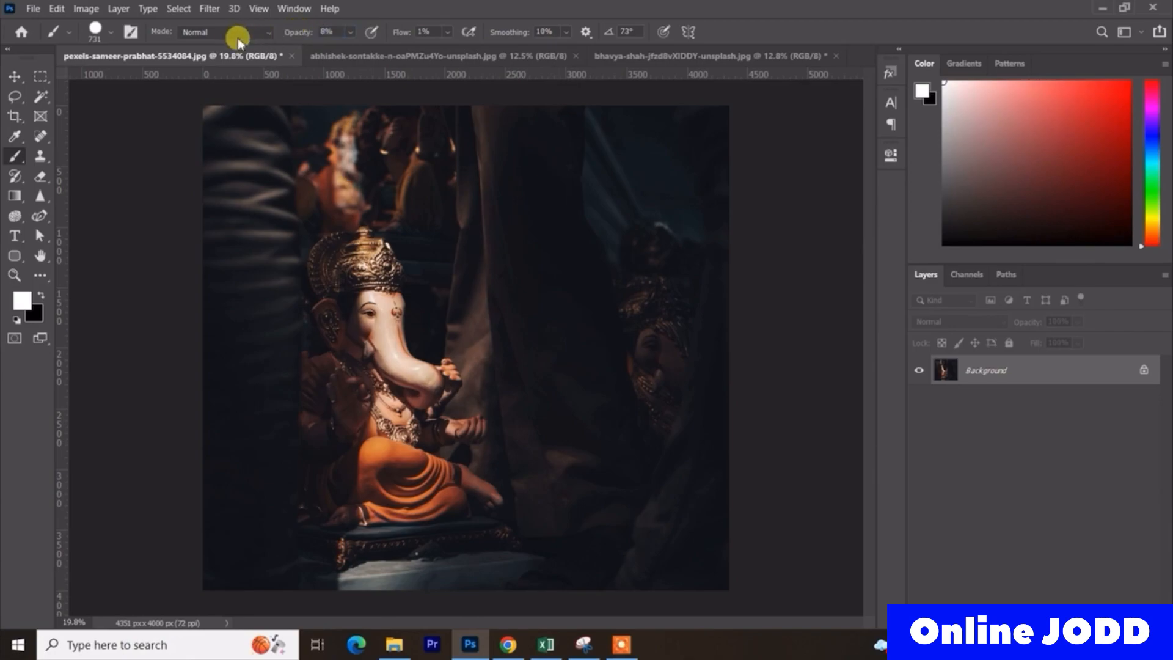
{"action": "left_click_drag", "start_coordinate": [396, 31], "coordinate": [805, 69]}
{"action": "mouse_move", "coordinate": [529, 130]}
{"action": "left_mouse_down"}
{"action": "mouse_move", "coordinate": [497, 223]}
{"action": "mouse_move", "coordinate": [494, 394]}
{"action": "mouse_move", "coordinate": [580, 237]}
{"action": "mouse_move", "coordinate": [639, 174]}
{"action": "mouse_move", "coordinate": [570, 291]}
{"action": "left_mouse_up"}
{"action": "key", "text": "ctrl+z"}
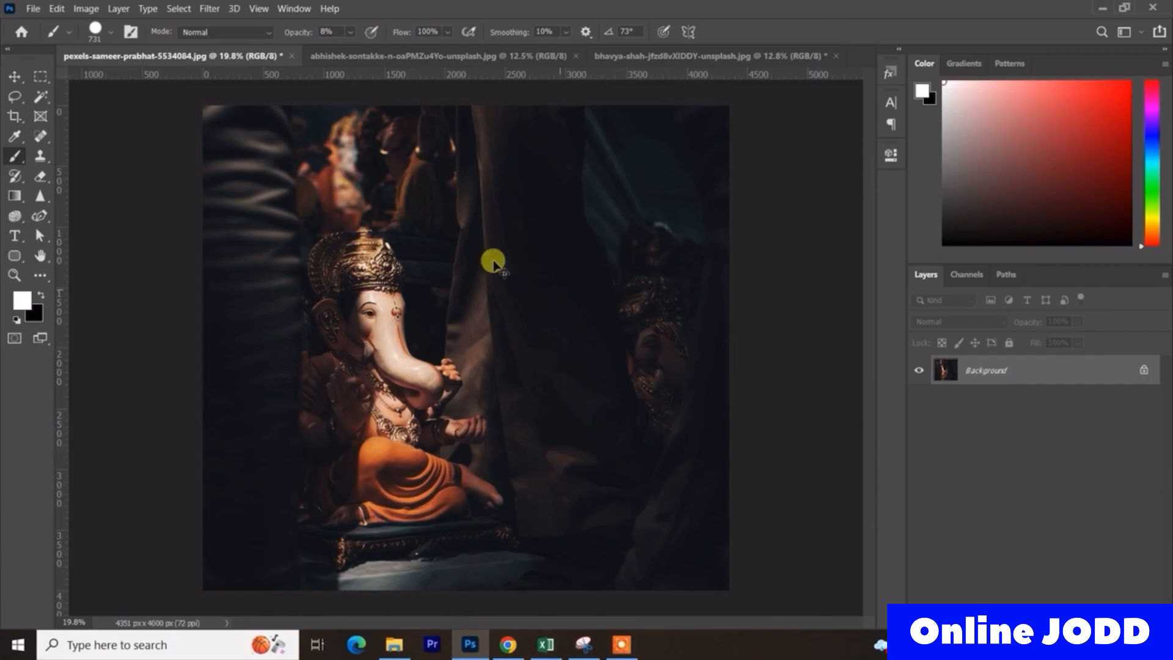
- Try one long winding white stroke across the photo at 15% opacity and 100% flow, and undo it
{"action": "scroll", "coordinate": [435, 98], "scroll_direction": "up", "scroll_amount": 2}
{"action": "left_click_drag", "start_coordinate": [299, 32], "coordinate": [354, 31]}
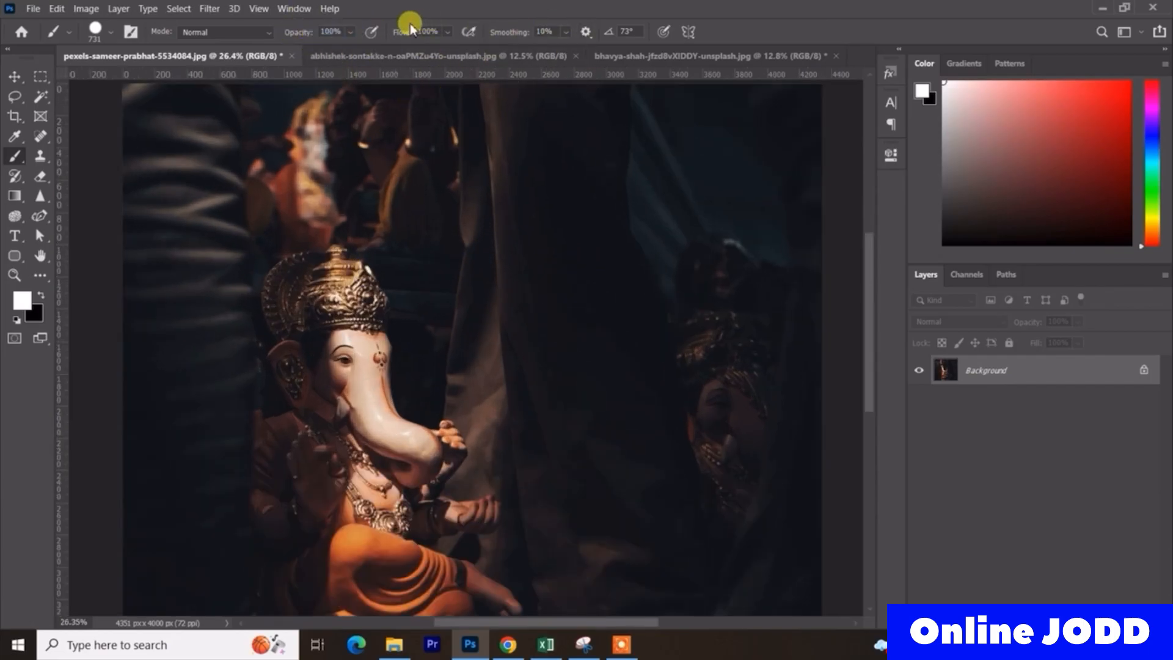
{"action": "left_click_drag", "start_coordinate": [311, 35], "coordinate": [246, 48]}
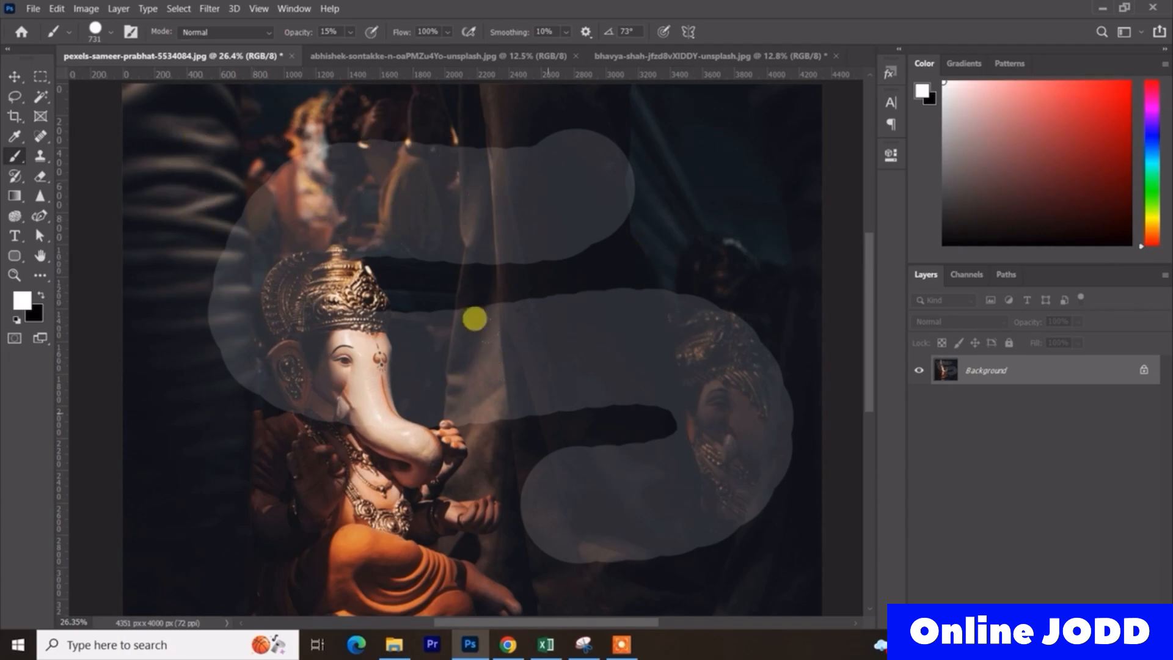
{"action": "key", "text": "ctrl+z"}
- Paint a horizontal white stroke across the upper part of the photo at 100% opacity and 13% flow
{"action": "left_click_drag", "start_coordinate": [405, 43], "coordinate": [511, 109]}
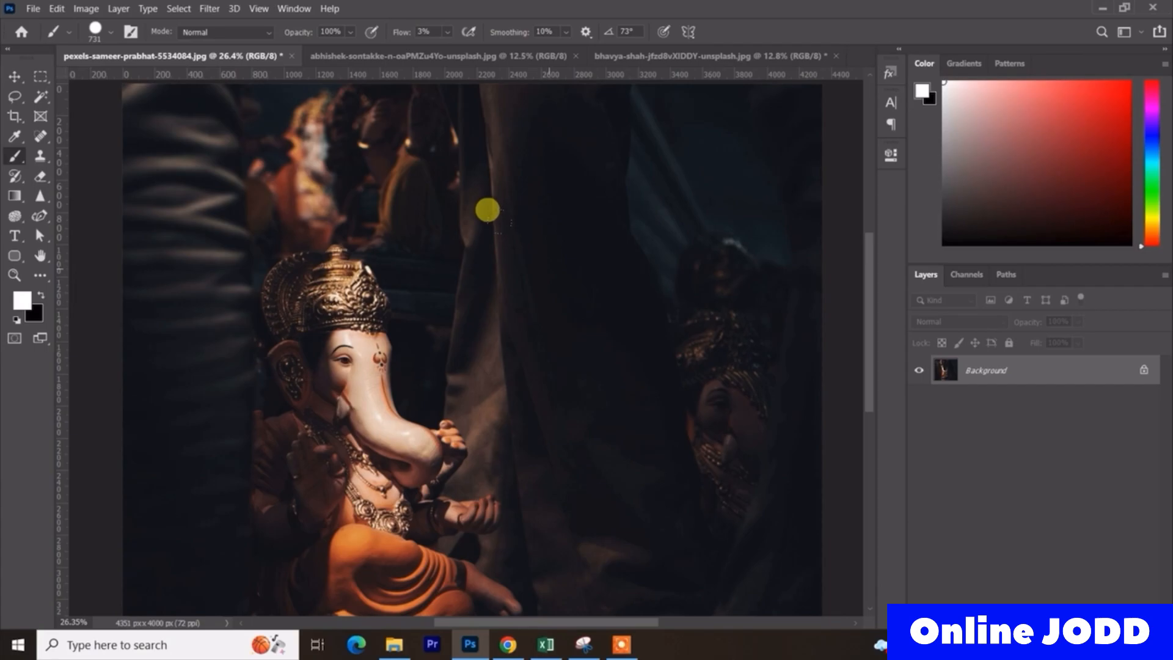
{"action": "left_click_drag", "start_coordinate": [394, 32], "coordinate": [407, 37]}
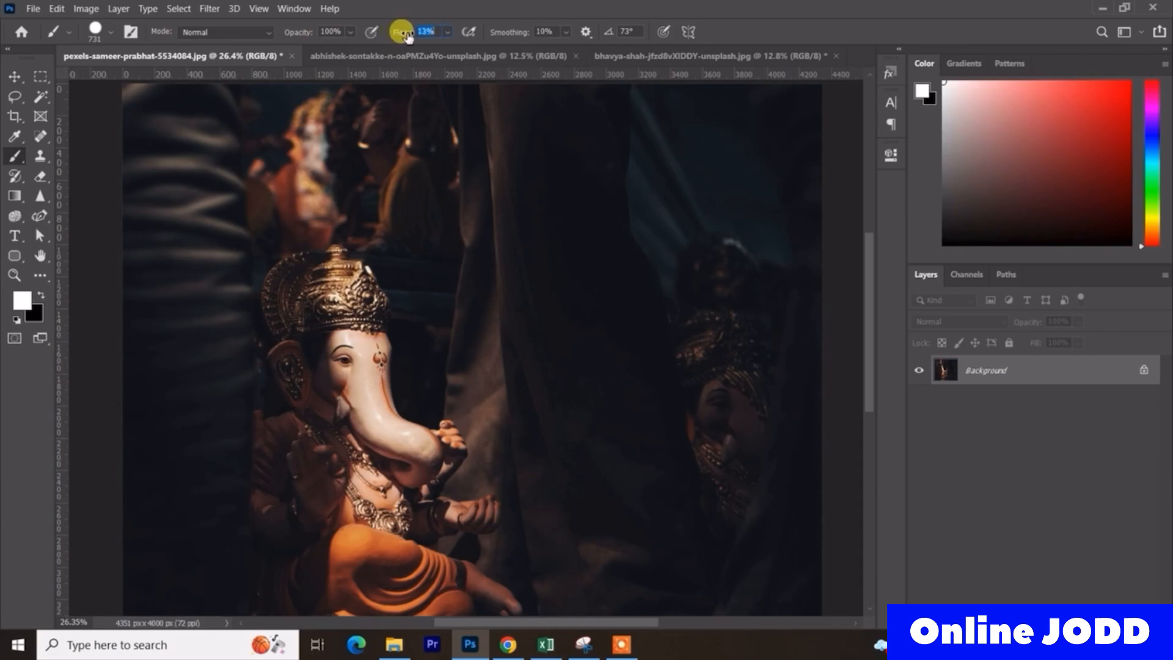
{"action": "mouse_move", "coordinate": [633, 180]}
{"action": "left_mouse_down"}
{"action": "mouse_move", "coordinate": [275, 113]}
{"action": "mouse_move", "coordinate": [211, 141]}
{"action": "left_mouse_up"}
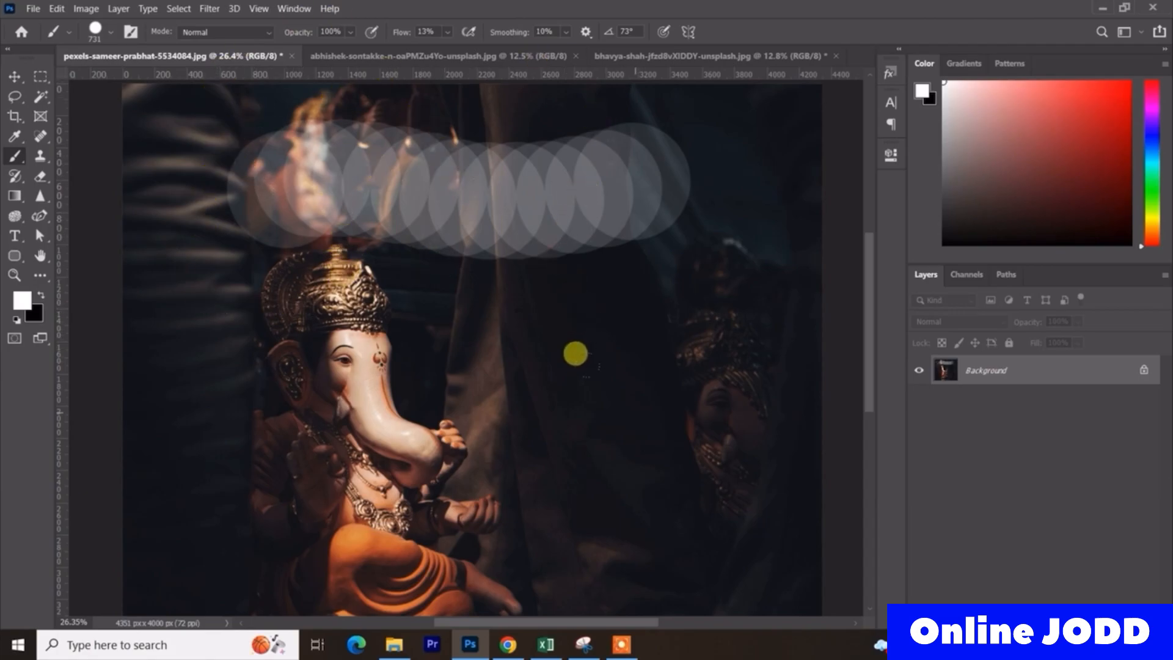
- Try a horizontal stroke at 100% flow, and undo back past the painted strokes
{"action": "mouse_move", "coordinate": [397, 32]}
{"action": "left_mouse_down"}
{"action": "mouse_move", "coordinate": [596, 72]}
{"action": "mouse_move", "coordinate": [740, 35]}
{"action": "left_mouse_up"}
{"action": "mouse_move", "coordinate": [645, 199]}
{"action": "left_mouse_down"}
{"action": "mouse_move", "coordinate": [513, 153]}
{"action": "mouse_move", "coordinate": [293, 221]}
{"action": "left_mouse_up"}
{"action": "key", "text": "ctrl+z"}
{"action": "key", "text": "ctrl+z"}
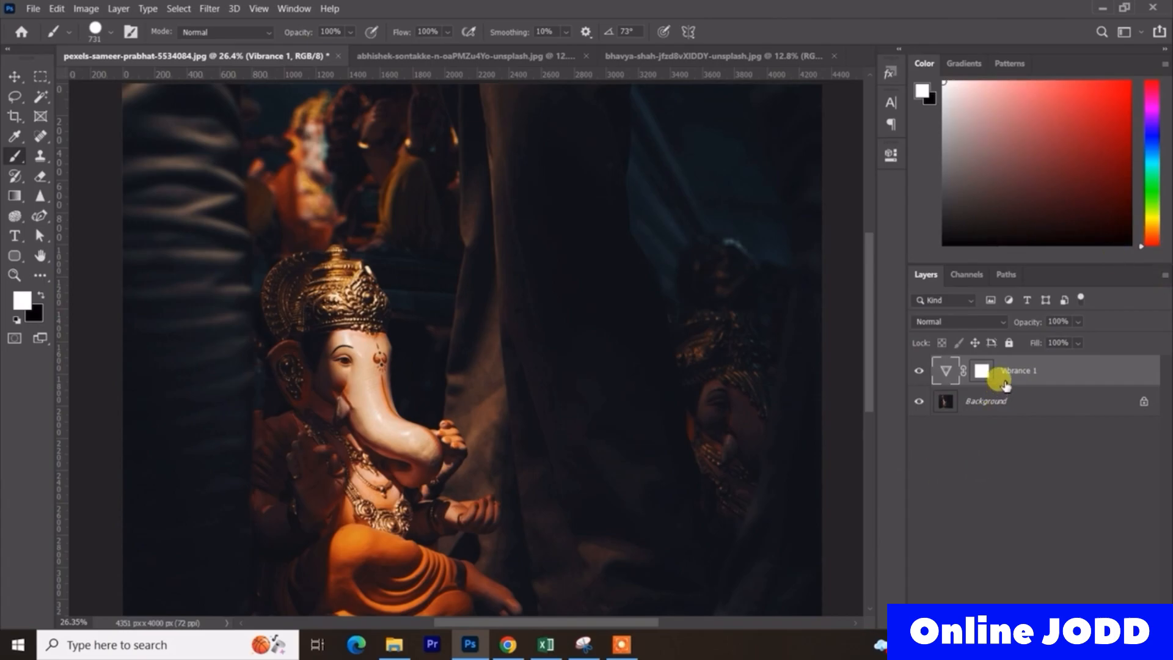
- Delete the existing Vibrance 1 layer and add a fresh Vibrance adjustment layer above the Background
{"action": "key", "text": "Delete"}
{"action": "left_click", "coordinate": [1041, 622]}
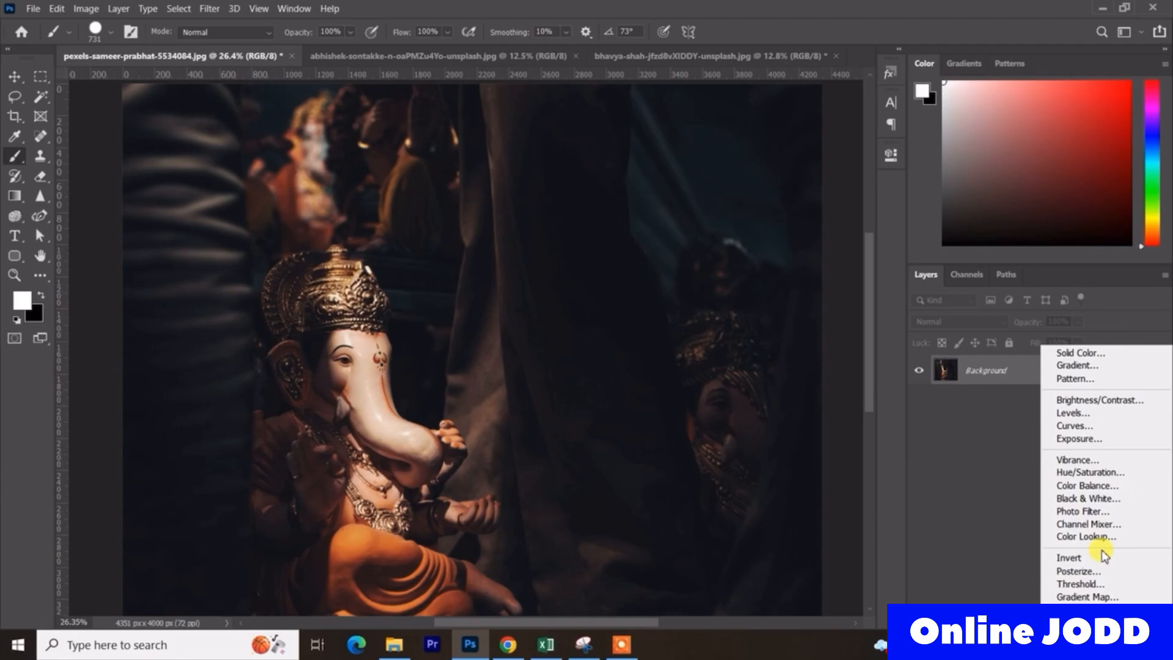
{"action": "left_click", "coordinate": [1122, 460]}
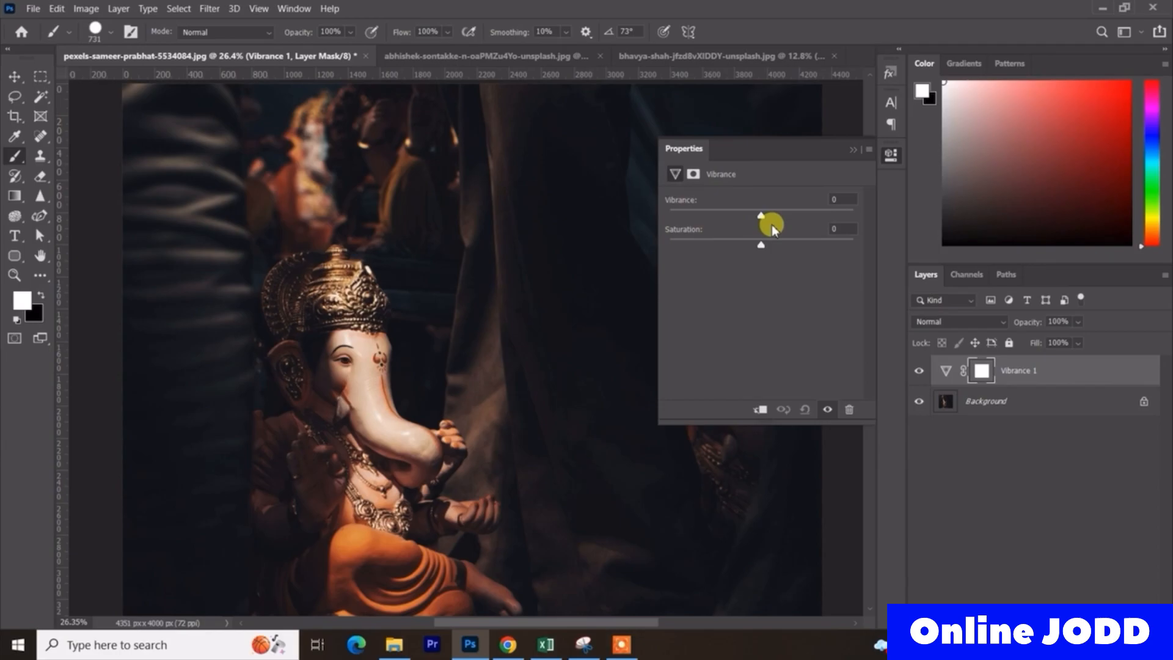
- Try Saturation +100 on the Vibrance adjustment twice, undoing it each time to compare the colours
{"action": "left_click_drag", "start_coordinate": [761, 245], "coordinate": [853, 244]}
{"action": "scroll", "coordinate": [483, 367], "scroll_direction": "down", "scroll_amount": 2}
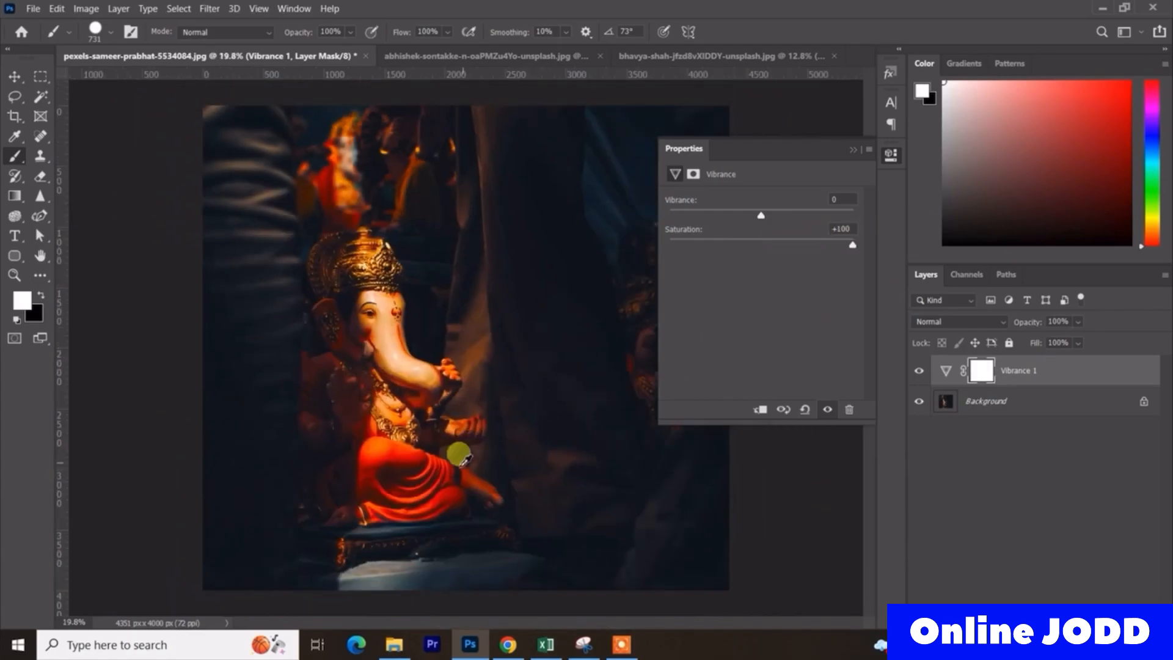
{"action": "key", "text": "ctrl+z"}
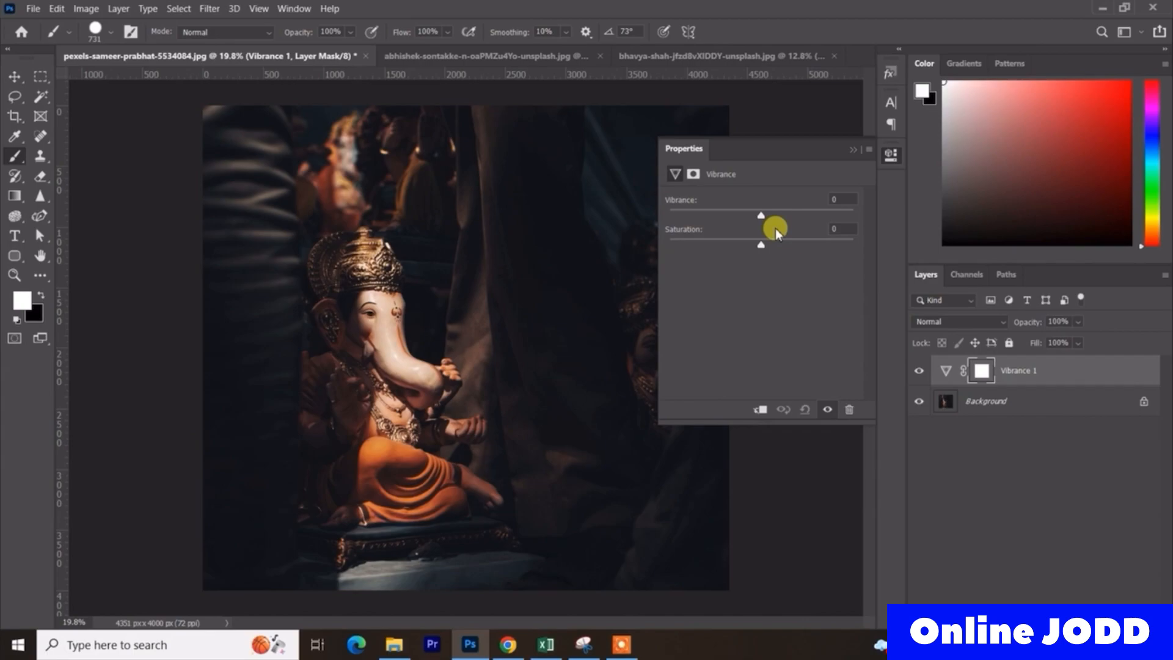
{"action": "left_click_drag", "start_coordinate": [761, 243], "coordinate": [880, 236]}
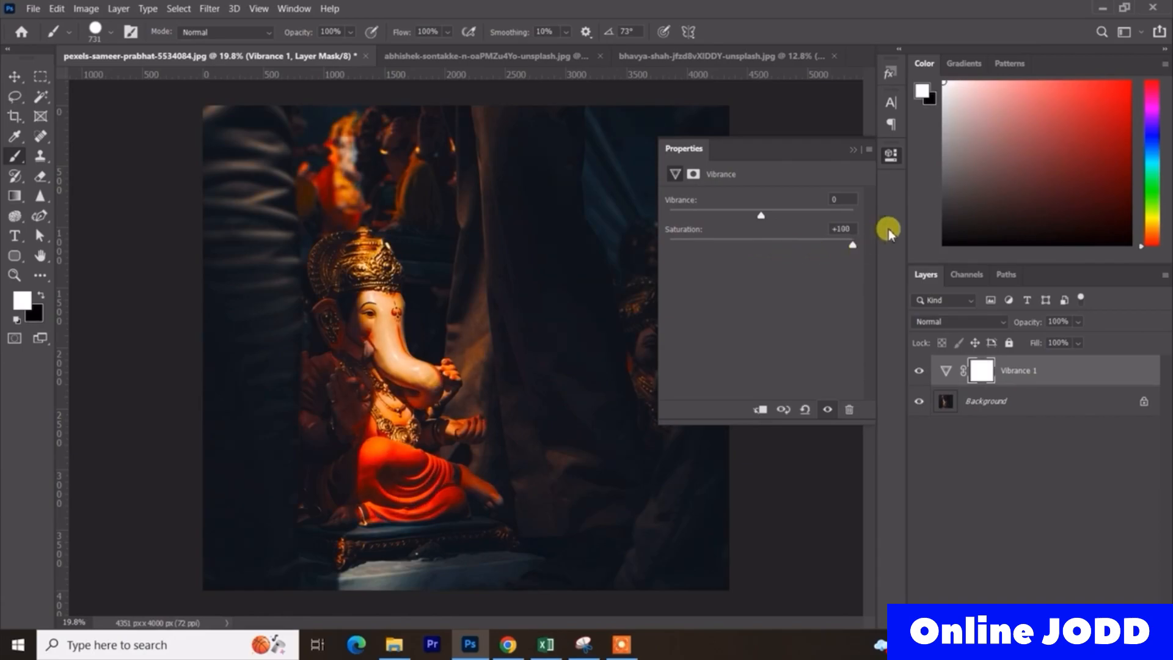
{"action": "key", "text": "ctrl+z"}
- Inspect the idol's original colours up close, preview Saturation +100 again and undo it
{"action": "scroll", "coordinate": [357, 281], "scroll_direction": "up", "scroll_amount": 4}
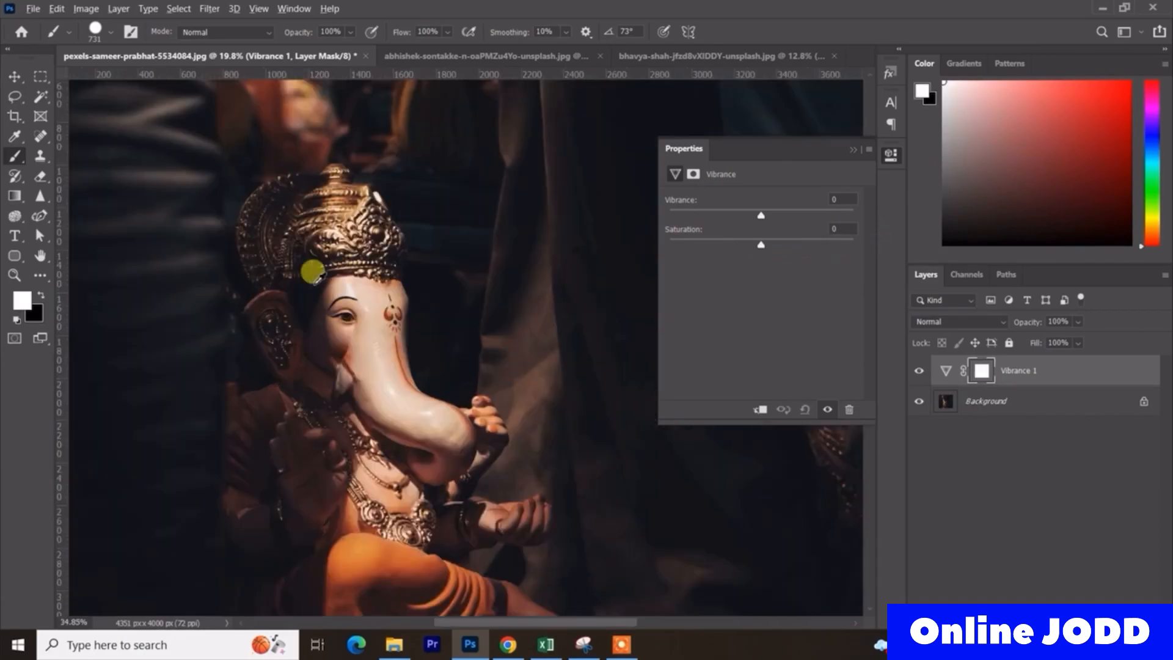
{"action": "scroll", "coordinate": [455, 303], "scroll_direction": "down", "scroll_amount": 2}
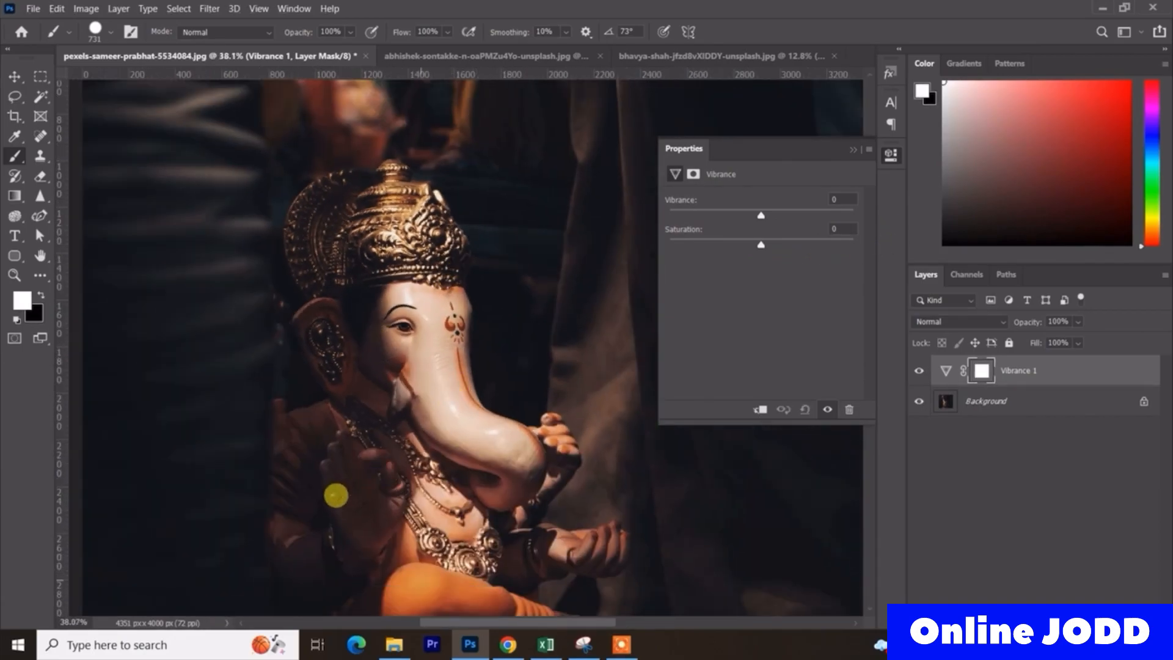
{"action": "scroll", "coordinate": [330, 114], "scroll_direction": "down", "scroll_amount": 2}
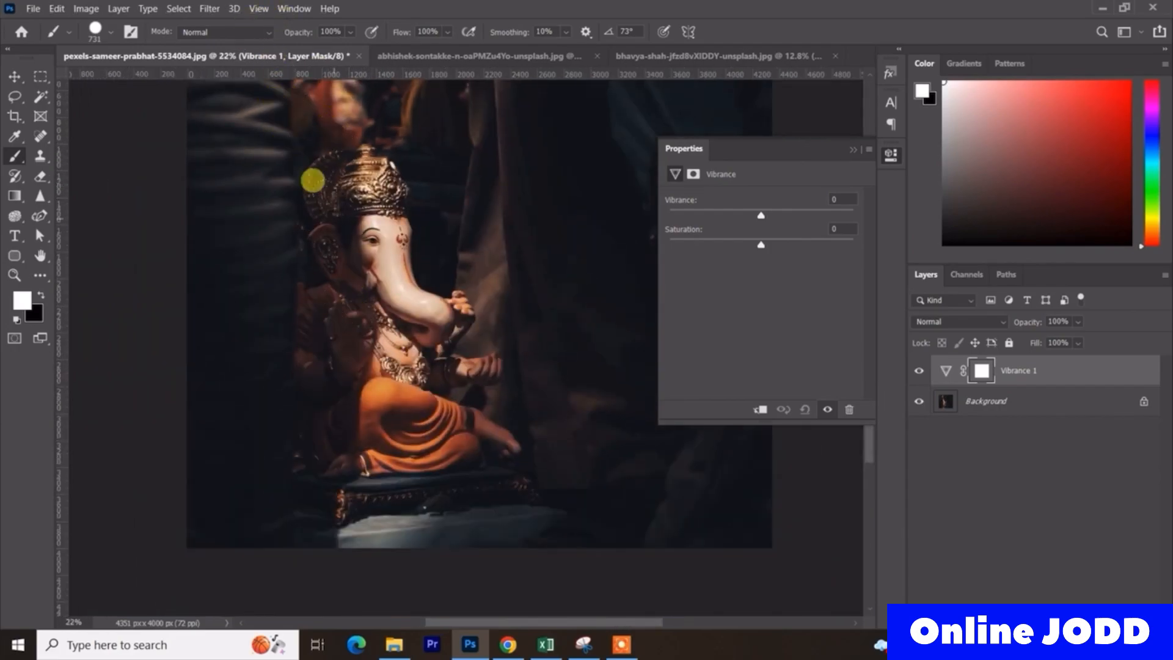
{"action": "left_click_drag", "start_coordinate": [759, 244], "coordinate": [854, 245]}
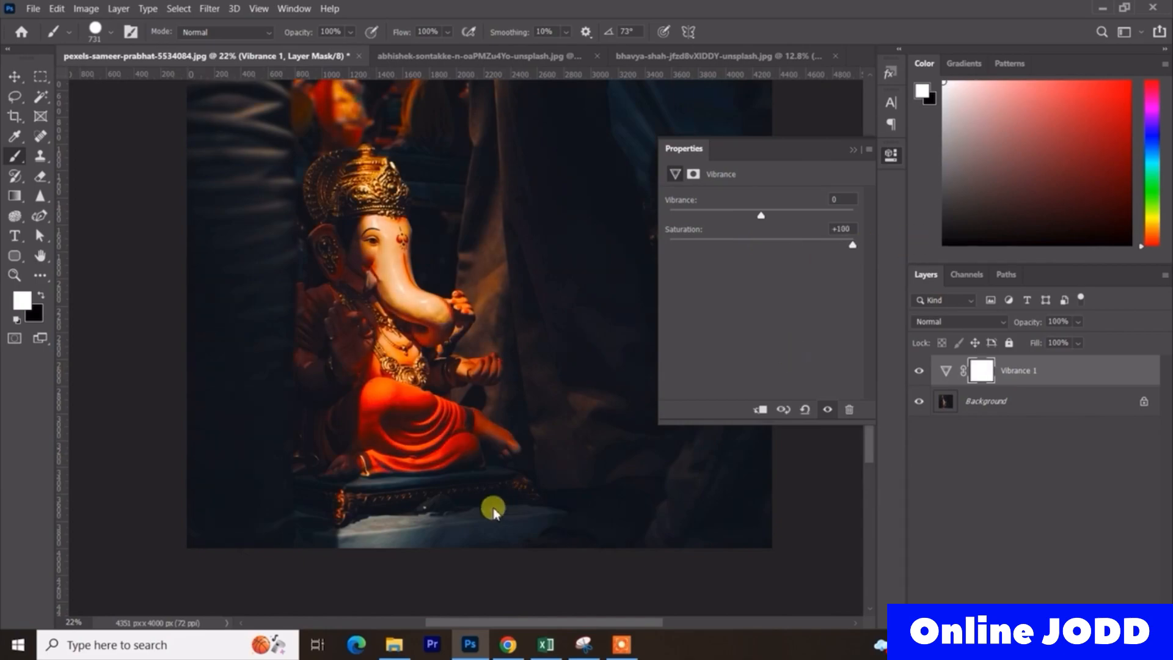
{"action": "key", "text": "ctrl+z"}
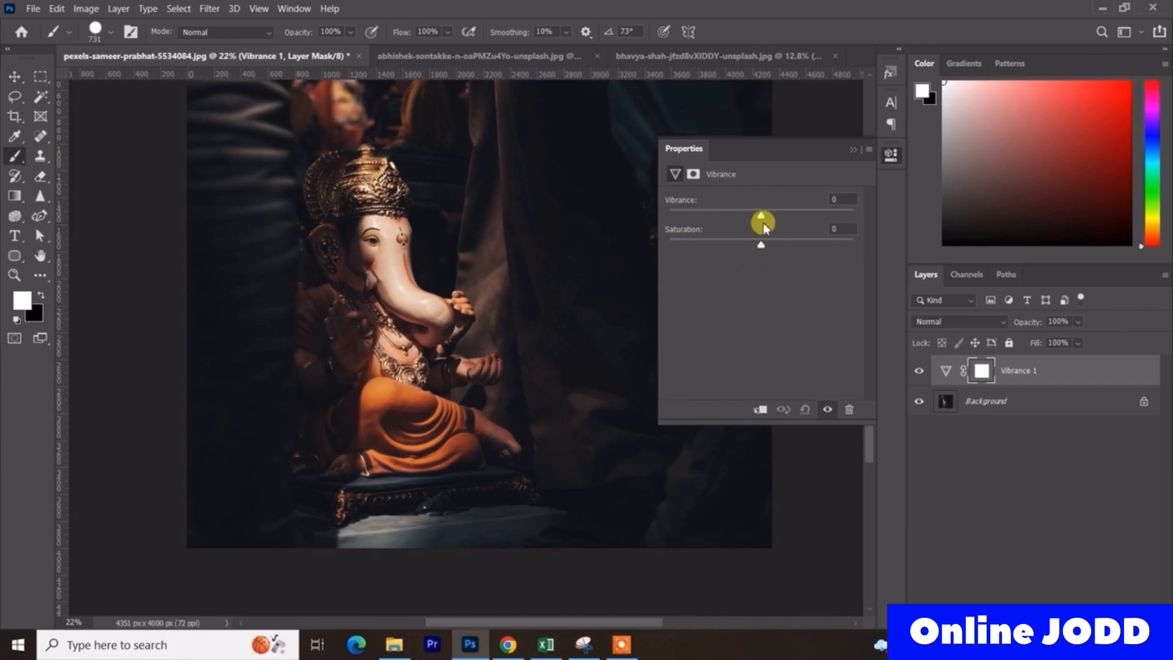
- Set the adjustment's Vibrance to +100, undoing and reapplying it once to compare the effect
{"action": "left_click_drag", "start_coordinate": [760, 213], "coordinate": [757, 215]}
{"action": "left_click", "coordinate": [853, 214]}
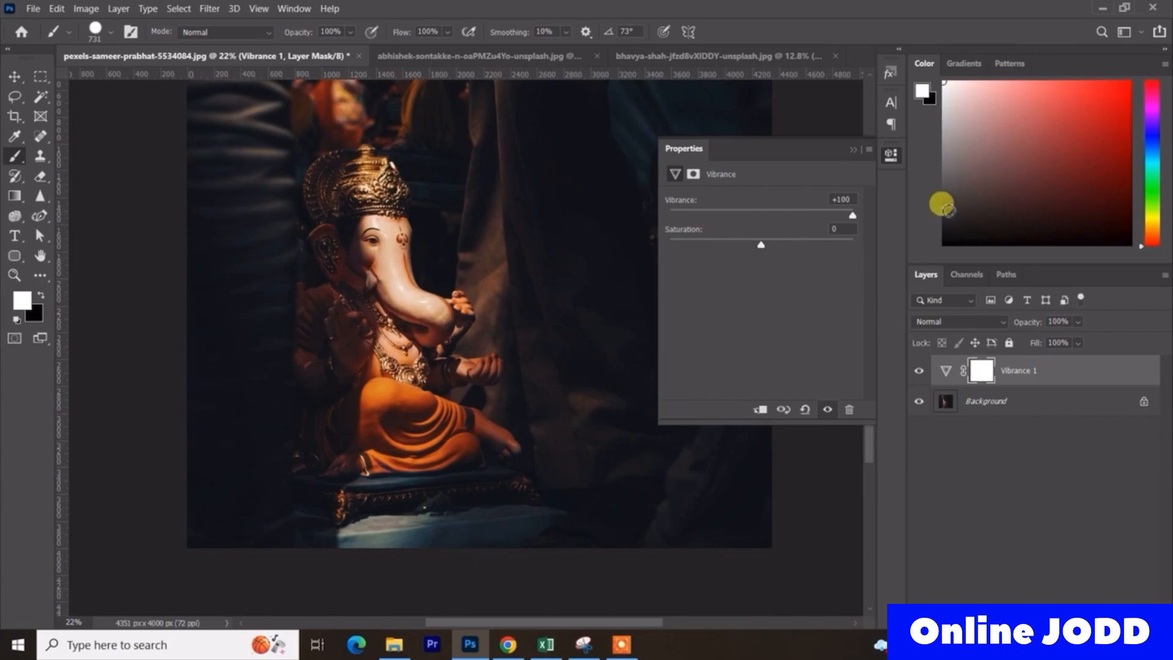
{"action": "key", "text": "ctrl+z"}
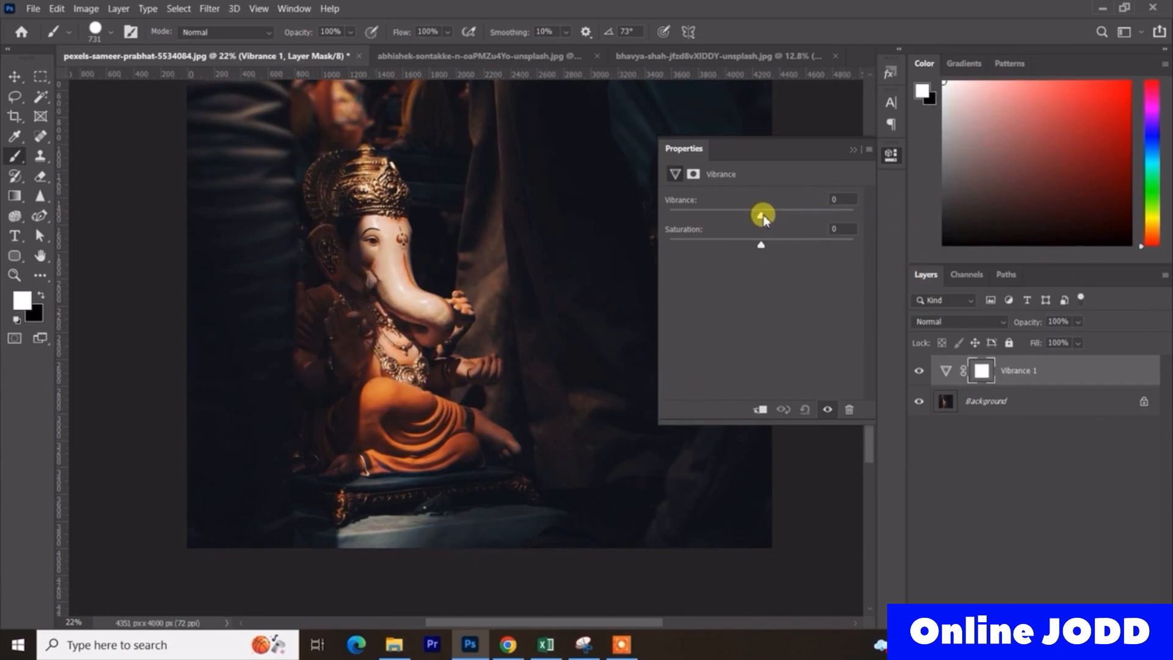
{"action": "left_click_drag", "start_coordinate": [761, 214], "coordinate": [816, 211]}
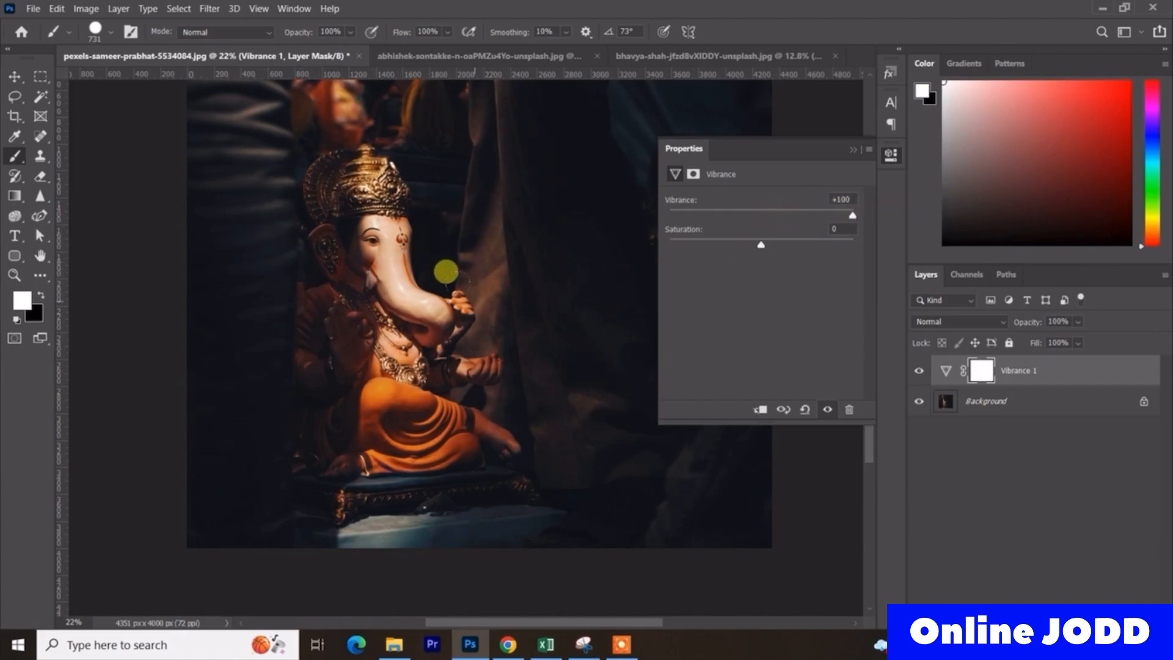
- Undo and reapply Vibrance +100 on the adjustment, toggling its visibility to compare the photo with and without the effect
{"action": "key", "text": "ctrl+z"}
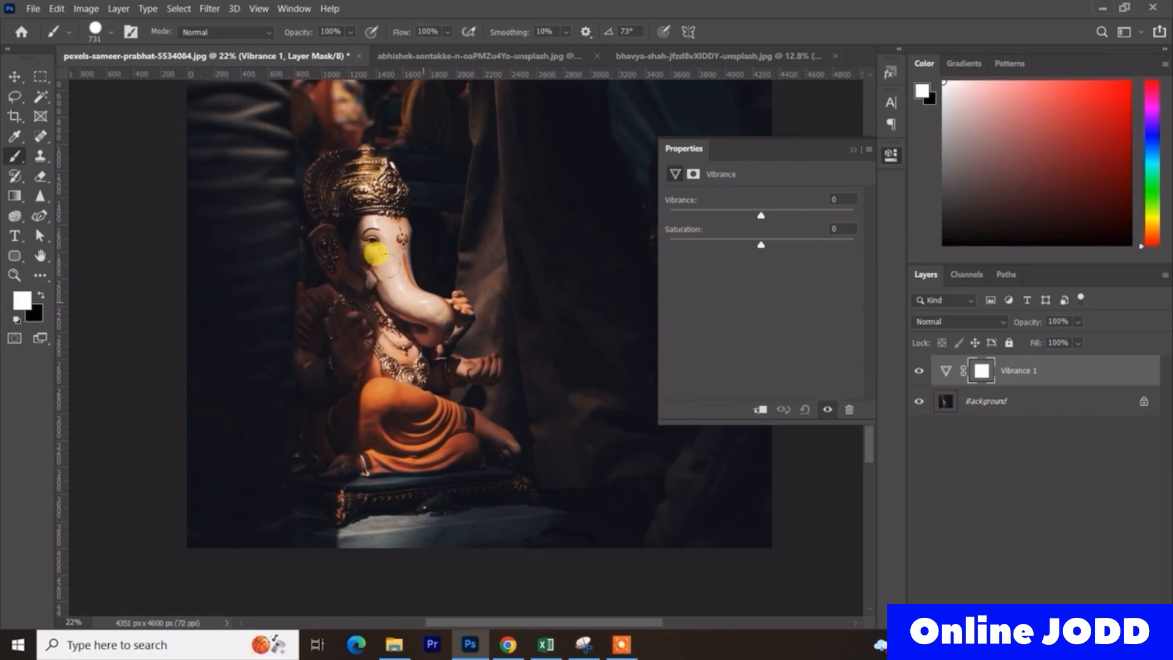
{"action": "scroll", "coordinate": [384, 272], "scroll_direction": "down", "scroll_amount": 1}
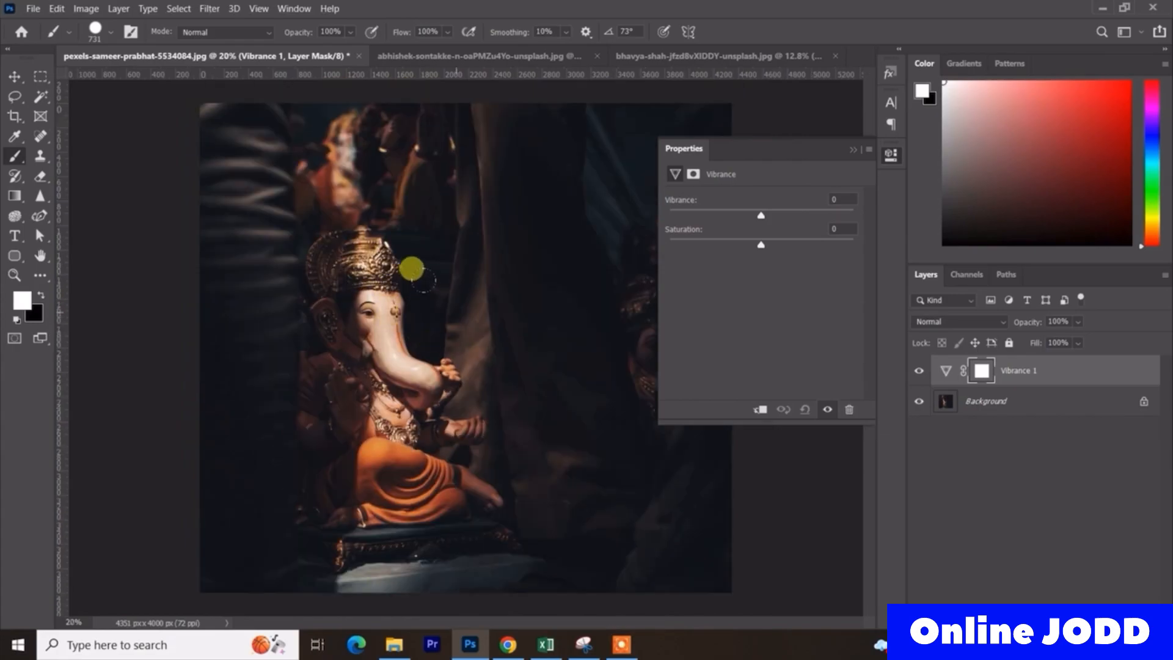
{"action": "left_click_drag", "start_coordinate": [761, 217], "coordinate": [769, 219]}
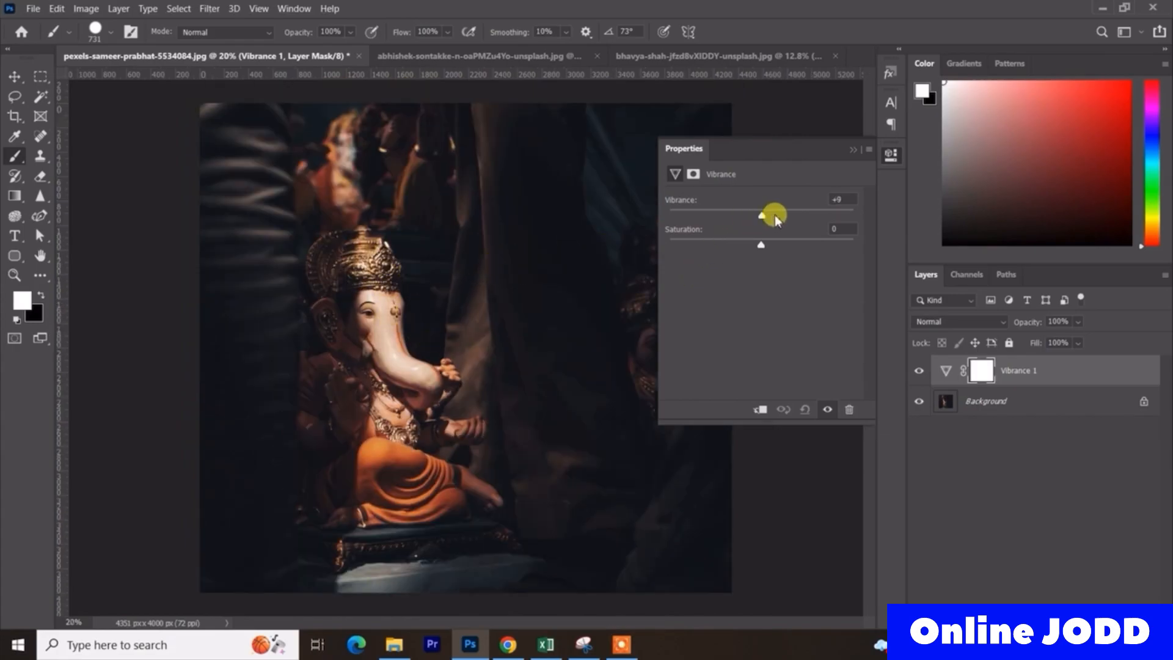
{"action": "left_click", "coordinate": [827, 409]}
{"action": "left_click", "coordinate": [827, 410]}
{"action": "left_click", "coordinate": [827, 409]}
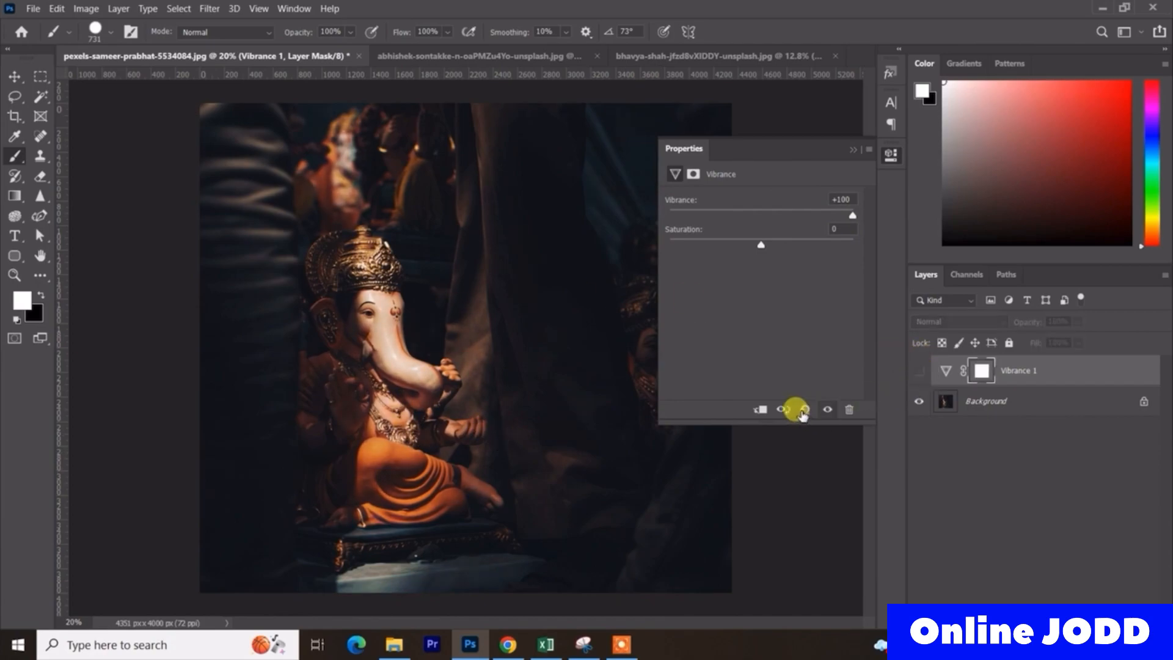
{"action": "left_click", "coordinate": [828, 409]}
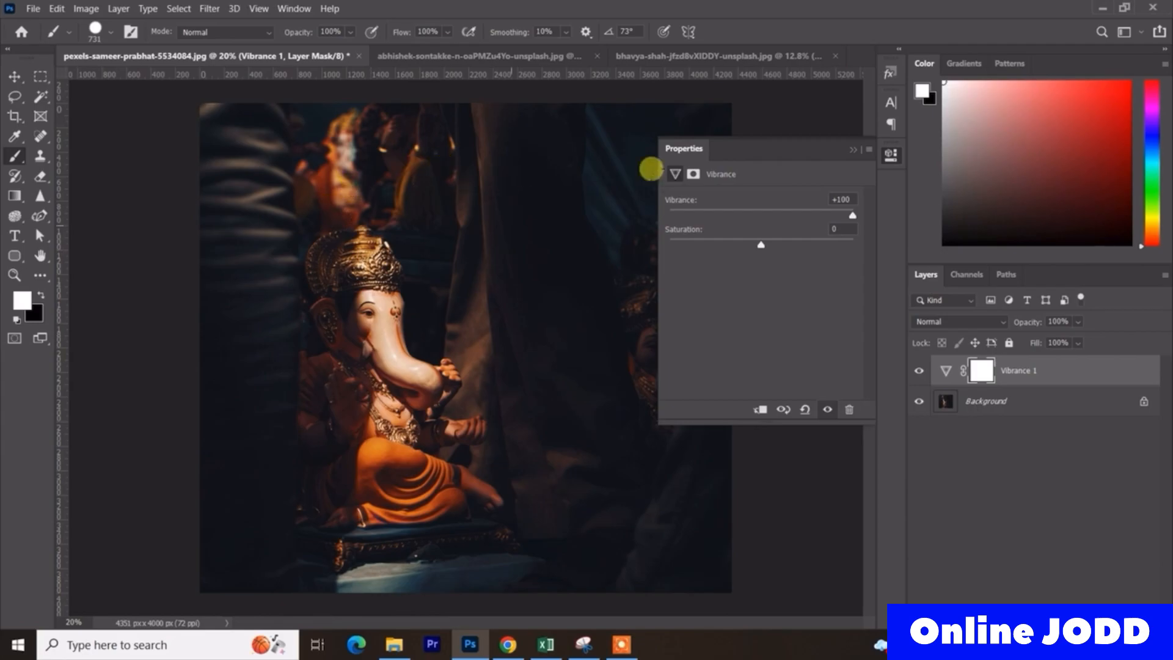
- Reset the adjustment's Vibrance to 0, try +100 again and undo it
{"action": "left_click_drag", "start_coordinate": [859, 200], "coordinate": [832, 202]}
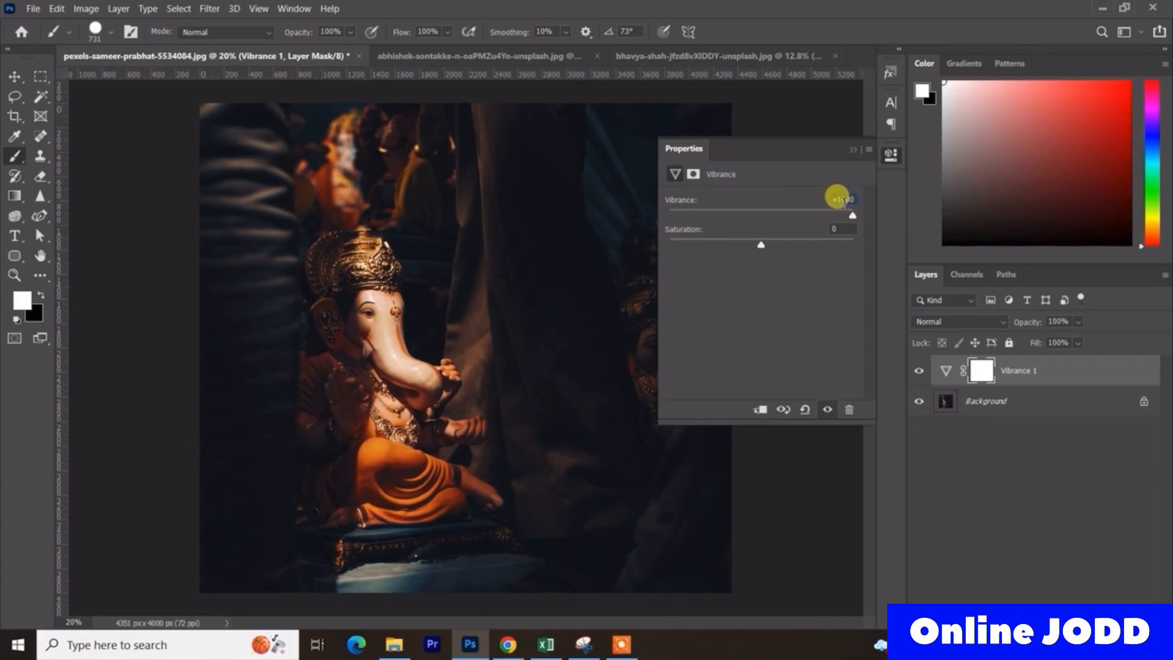
{"action": "type", "text": "0"}
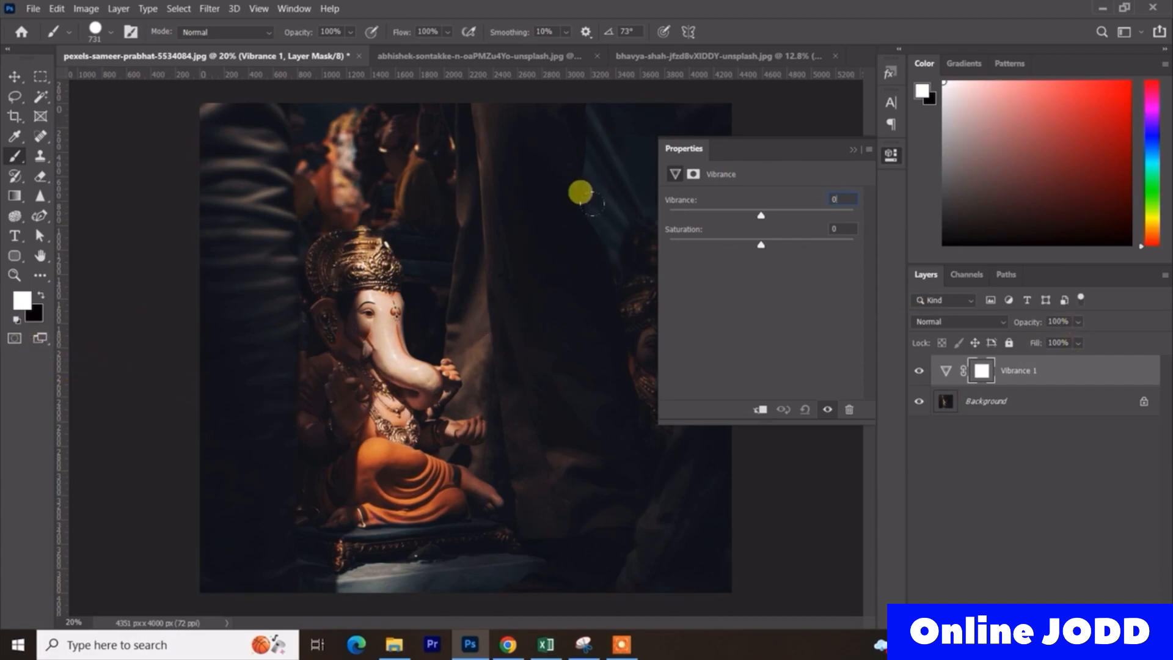
{"action": "left_click_drag", "start_coordinate": [758, 216], "coordinate": [941, 212]}
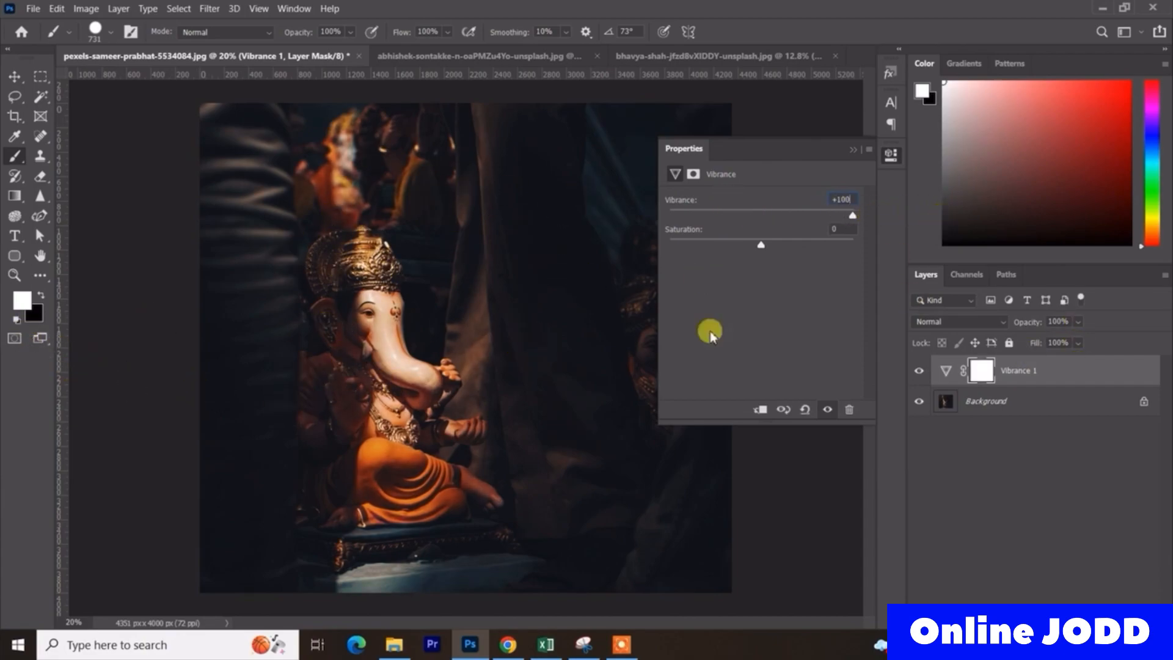
{"action": "key", "text": "ctrl+z"}
- Try Saturation +100 on the adjustment, undoing and redoing it to compare the colours, and leave it undone
{"action": "left_click_drag", "start_coordinate": [761, 245], "coordinate": [854, 241]}
{"action": "key", "text": "ctrl+z"}
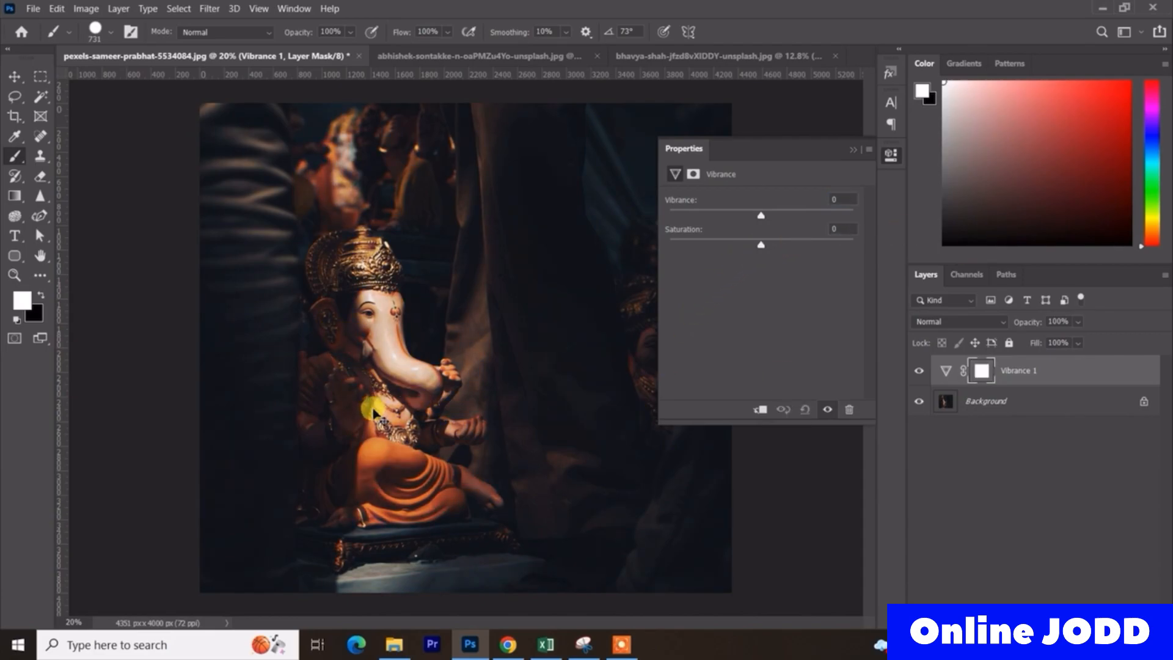
{"action": "key", "text": "ctrl+shift+z"}
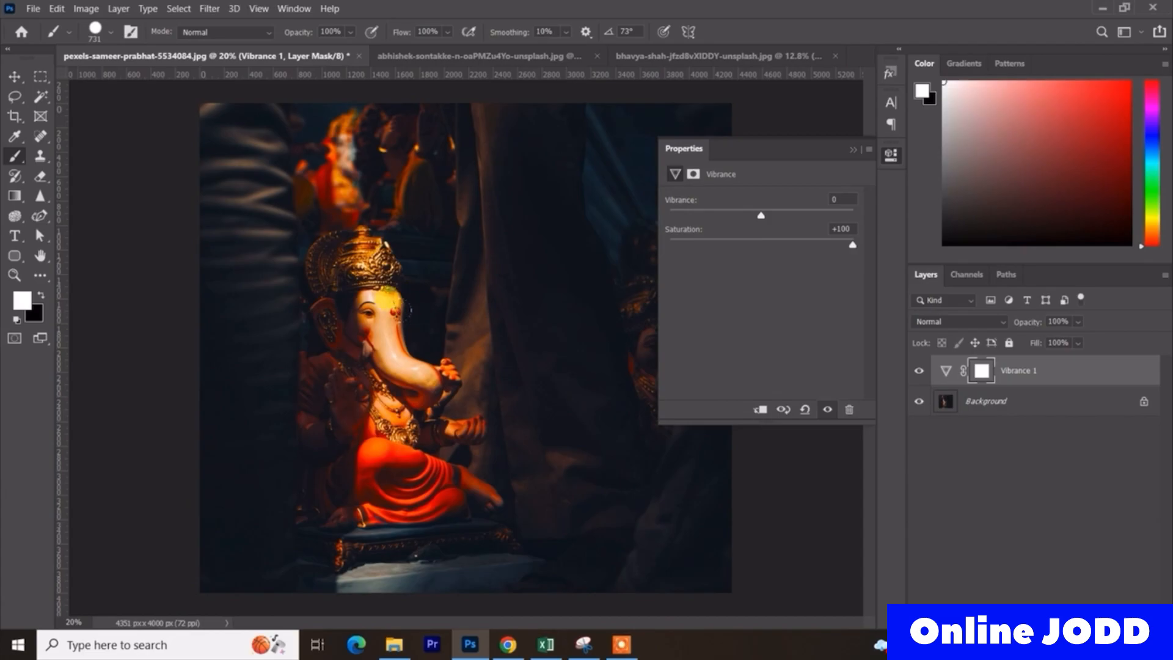
{"action": "key", "text": "ctrl+z"}
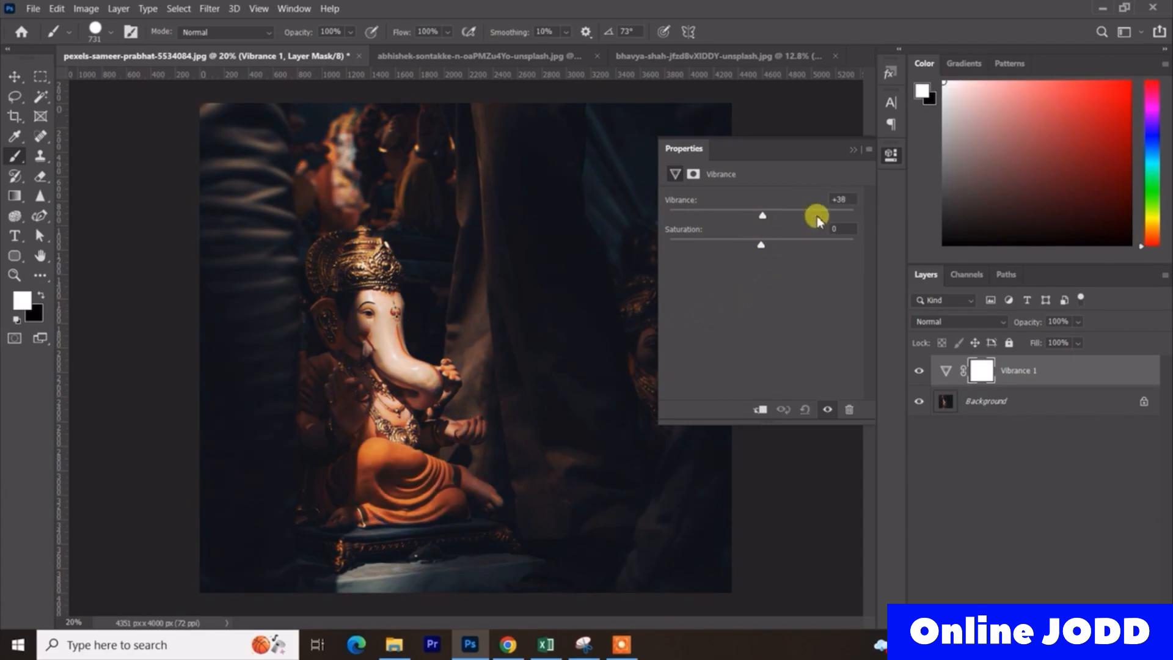
- Try raised Saturation and undo it, raise Vibrance through +54 to +100, and toggle the adjustment's visibility to compare
{"action": "left_click", "coordinate": [760, 245]}
{"action": "left_click_drag", "start_coordinate": [760, 246], "coordinate": [924, 241]}
{"action": "key", "text": "ctrl+z"}
{"action": "left_click_drag", "start_coordinate": [763, 217], "coordinate": [811, 215]}
{"action": "left_click", "coordinate": [762, 245]}
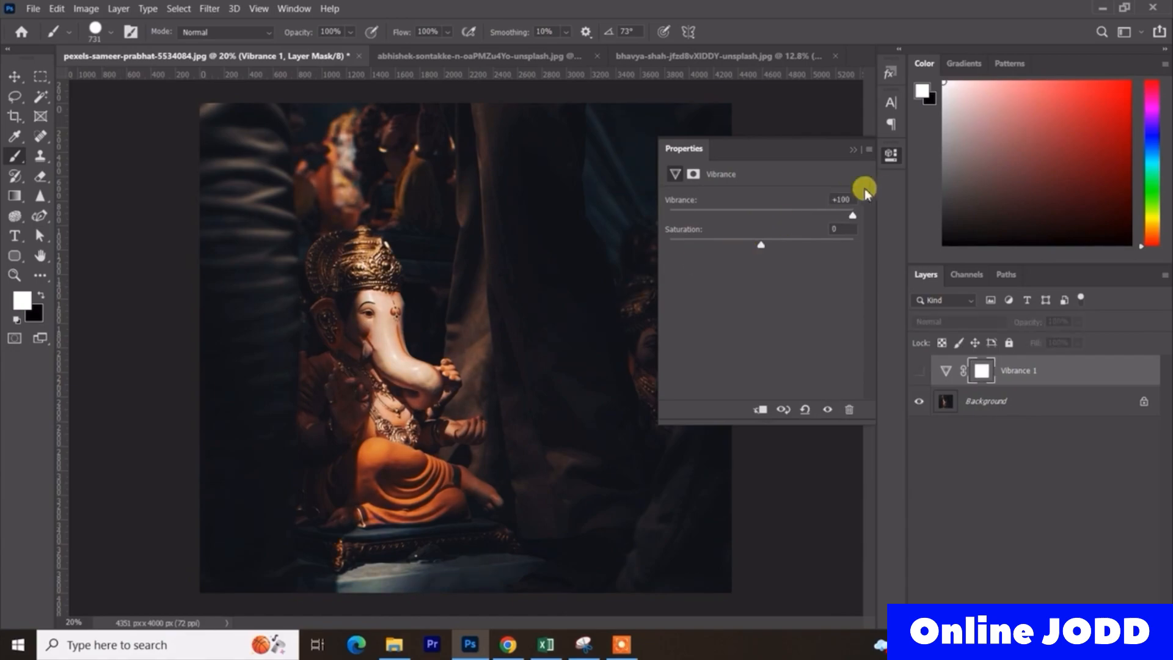
{"action": "left_click", "coordinate": [827, 409]}
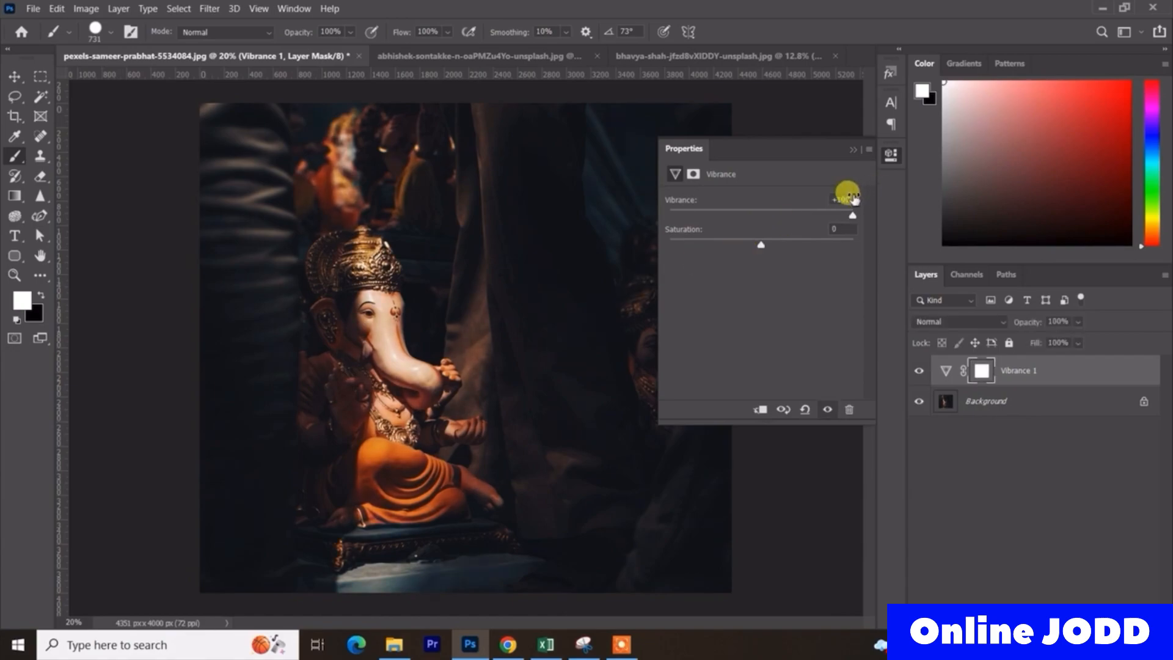
{"action": "key", "text": "ctrl+comma"}
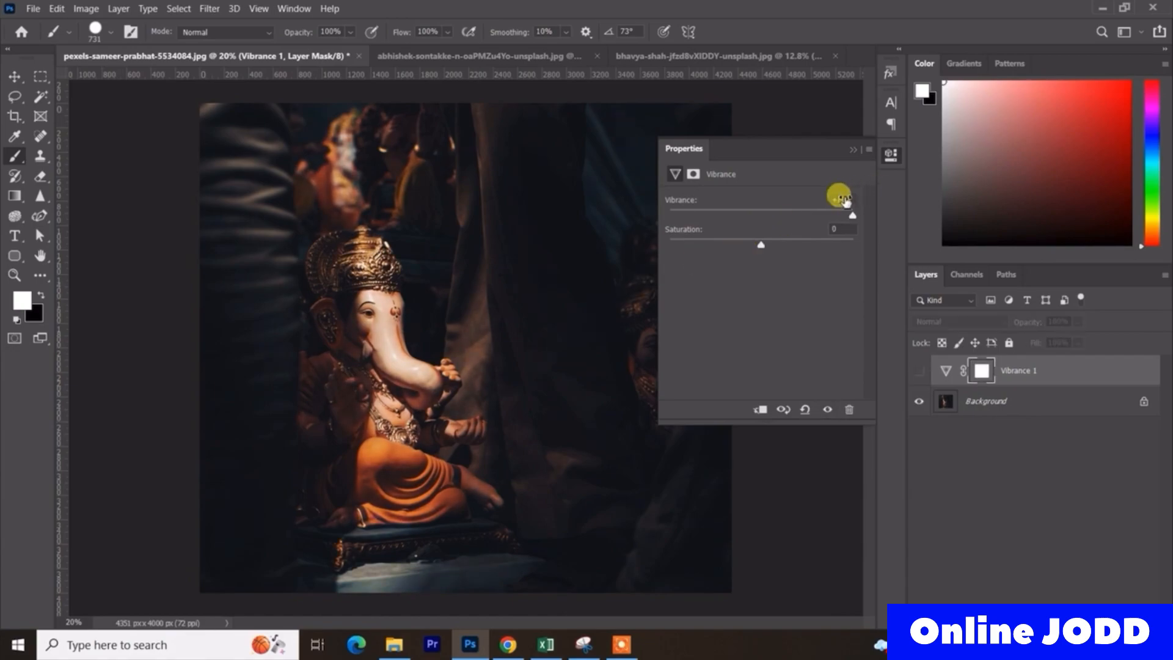
- Close the adjustment's properties and delete the Vibrance 1 layer from the dark idol photo
{"action": "left_click", "coordinate": [856, 148]}
{"action": "left_click", "coordinate": [1075, 366]}
{"action": "key", "text": "Delete"}
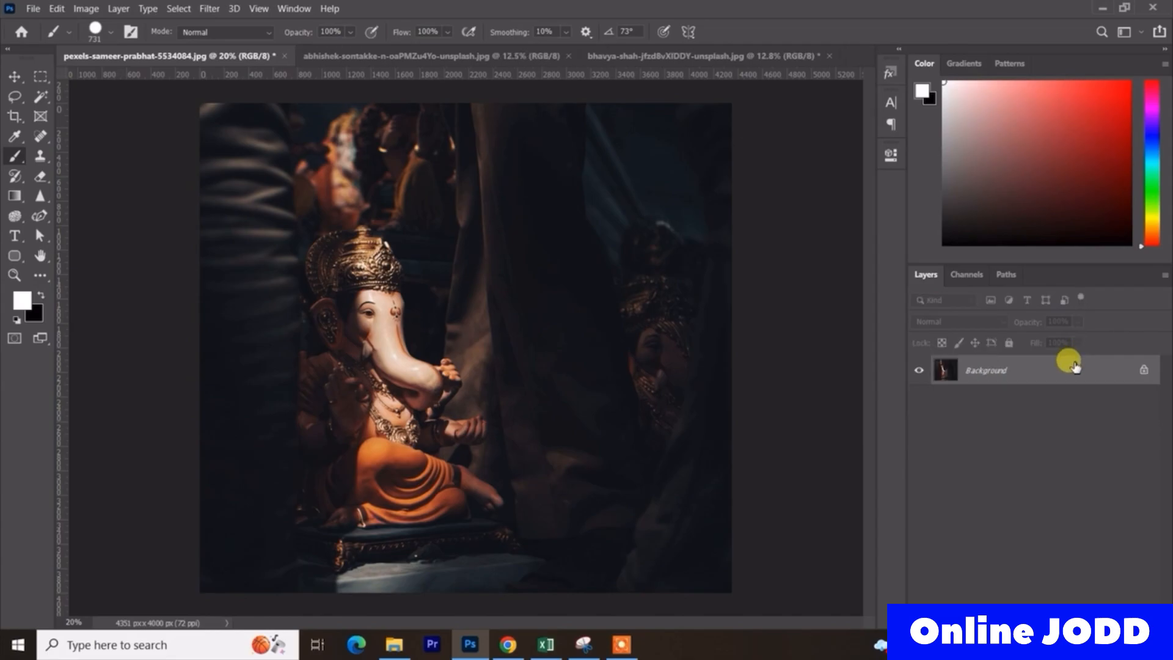
- Switch to the wooden temple shrine photo and add a Vibrance adjustment layer above the Background with Vibrance +100
{"action": "left_click", "coordinate": [478, 58]}
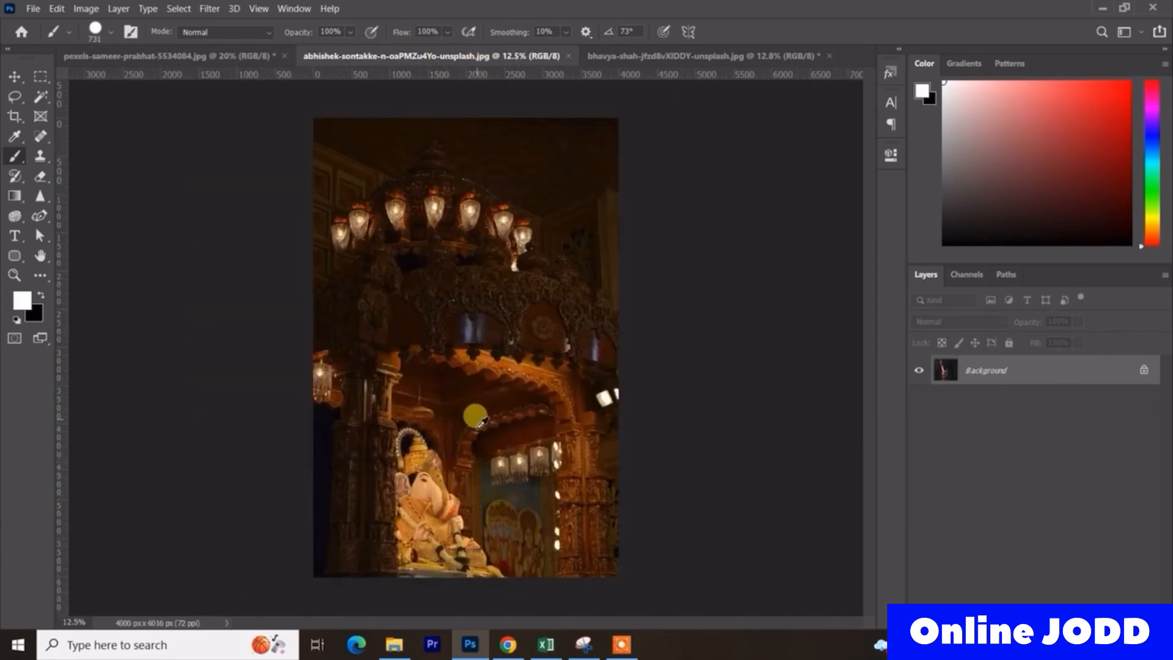
{"action": "scroll", "coordinate": [471, 406], "scroll_direction": "up", "scroll_amount": 2}
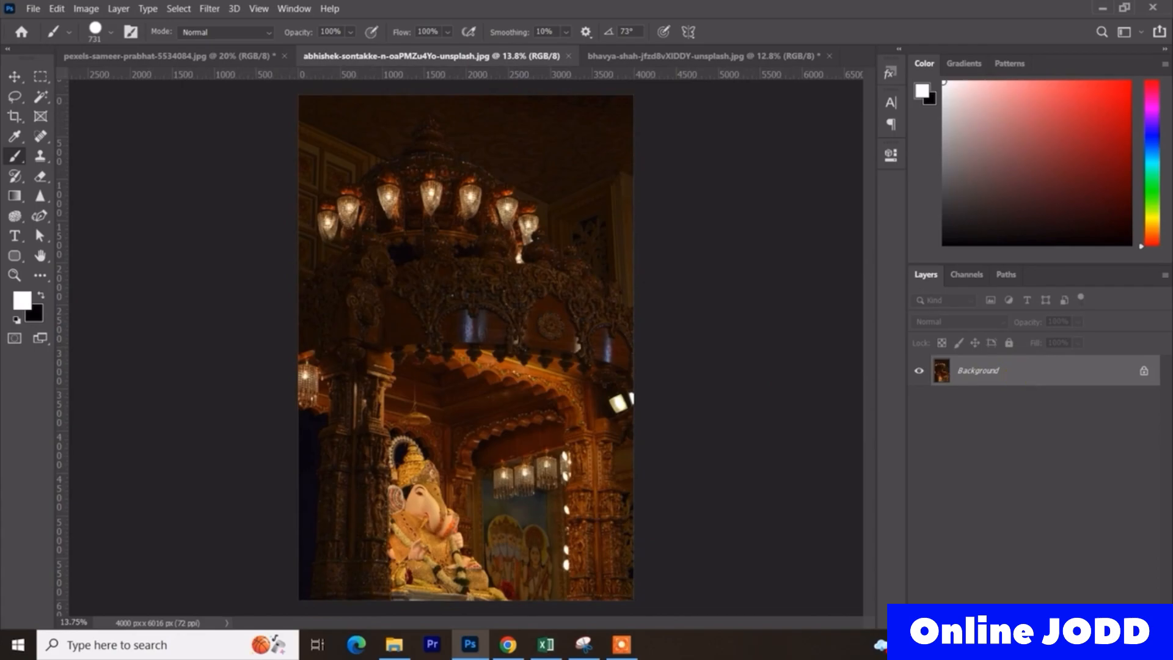
{"action": "left_click", "coordinate": [1093, 613]}
{"action": "left_click", "coordinate": [1075, 449]}
{"action": "left_click_drag", "start_coordinate": [759, 217], "coordinate": [955, 202]}
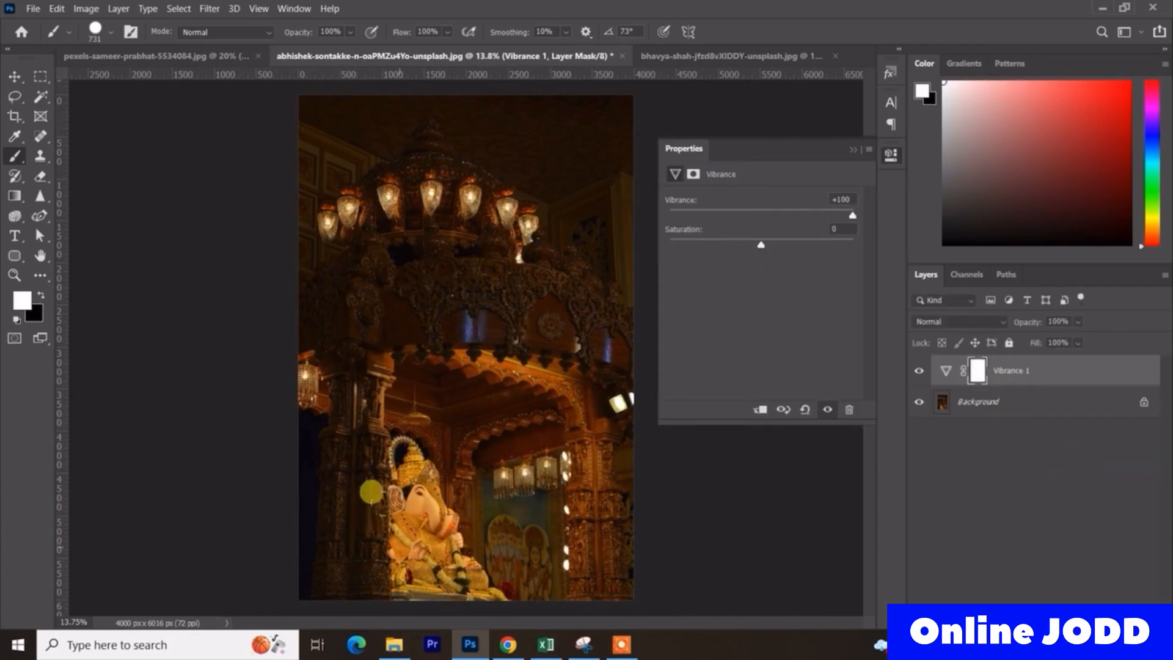
- Set the shrine adjustment's Saturation to +18 and Vibrance to +78, and close its properties
{"action": "left_click", "coordinate": [780, 410]}
{"action": "left_click_drag", "start_coordinate": [763, 241], "coordinate": [799, 245]}
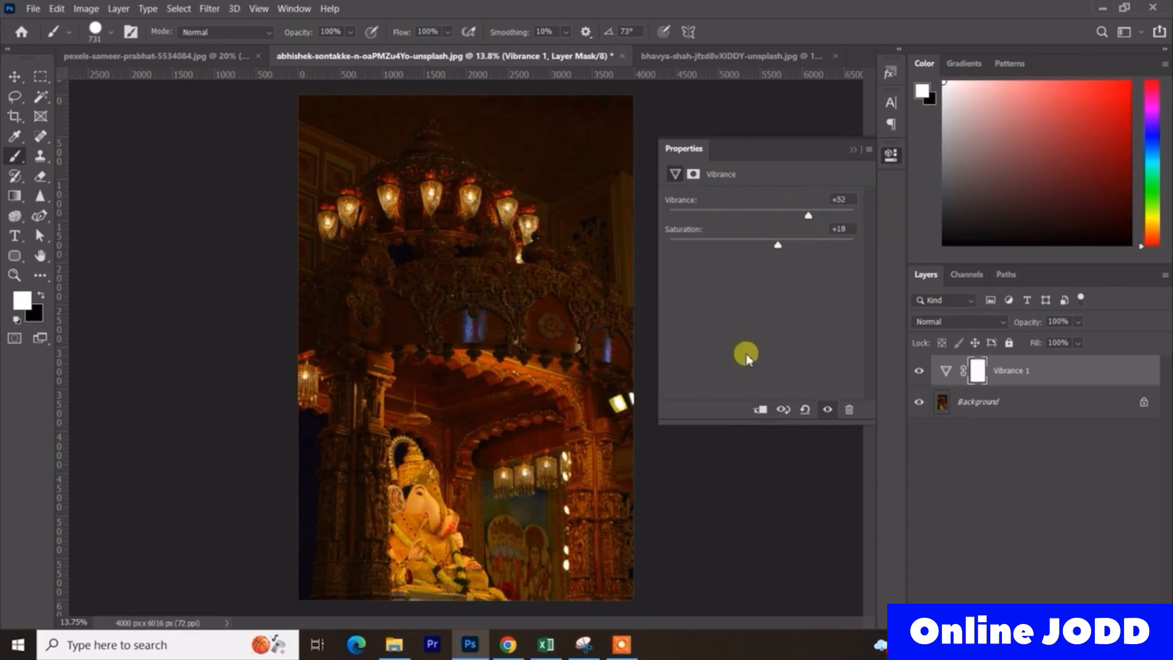
{"action": "left_click_drag", "start_coordinate": [816, 219], "coordinate": [817, 216]}
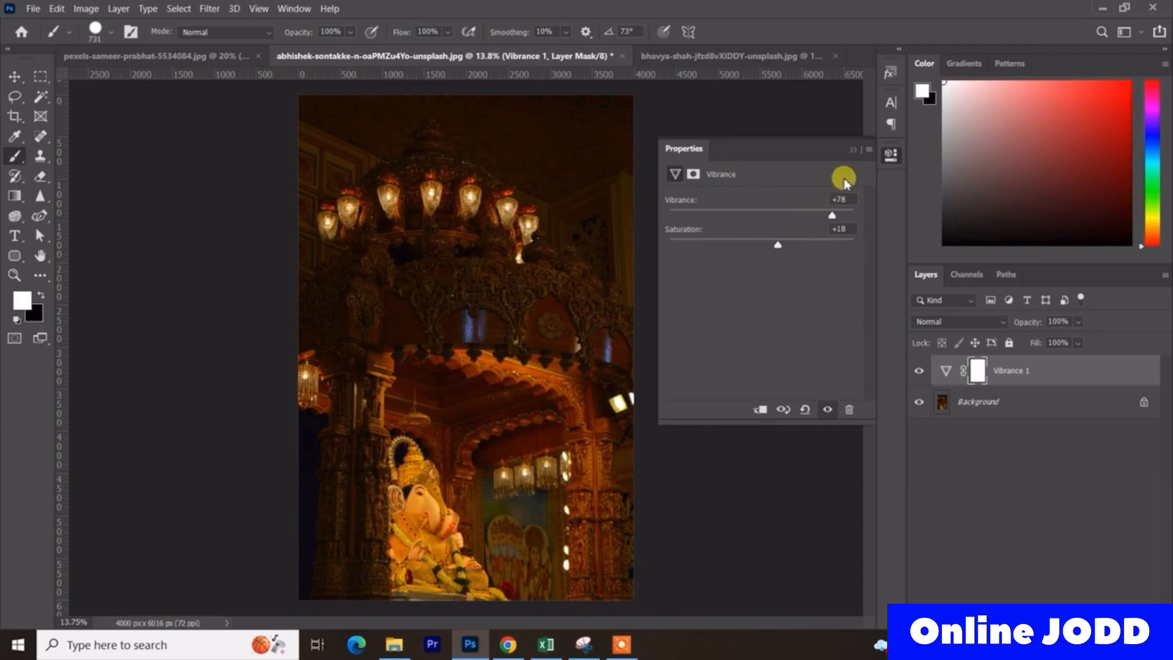
{"action": "left_click", "coordinate": [858, 149]}
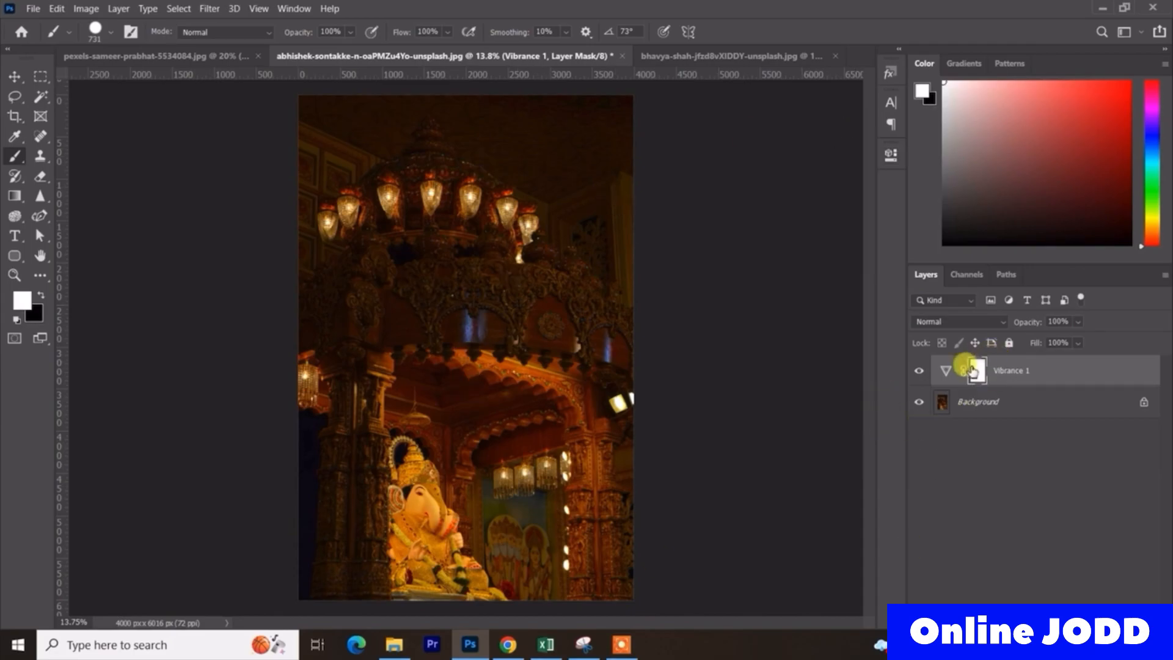
- Paint black with a soft 221 px brush on the Vibrance 1 layer mask over the idol's face to remove the colour boost
{"action": "scroll", "coordinate": [446, 515], "scroll_direction": "up", "scroll_amount": 3}
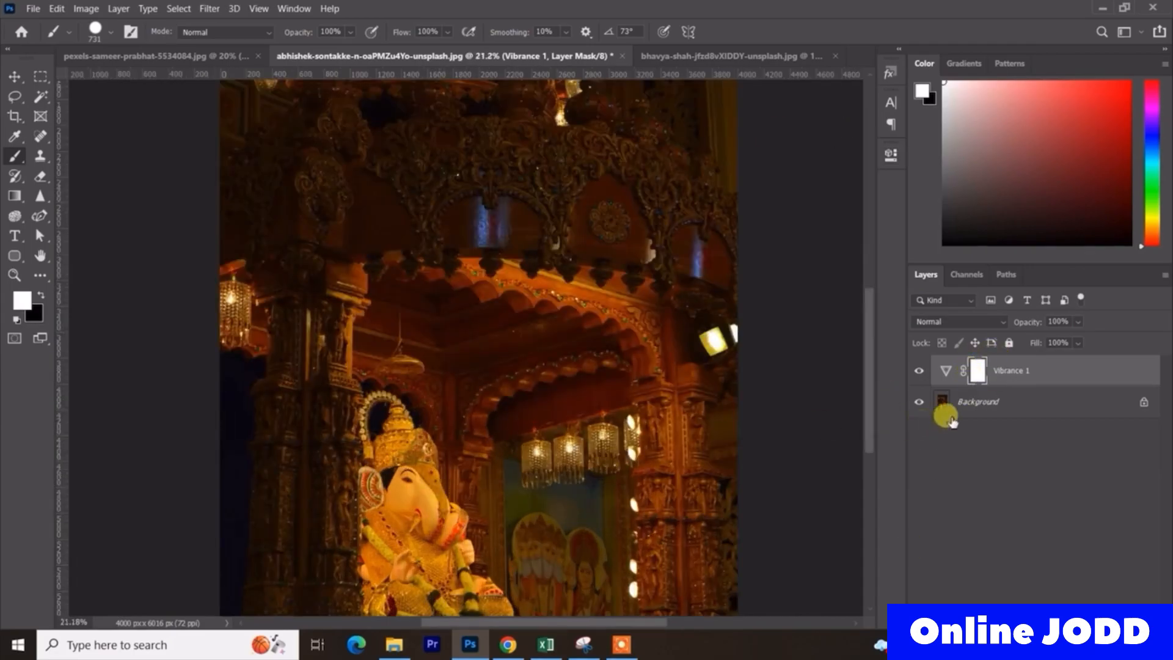
{"action": "scroll", "coordinate": [314, 472], "scroll_direction": "up", "scroll_amount": 2}
{"action": "scroll", "coordinate": [428, 471], "scroll_direction": "up", "scroll_amount": 4}
{"action": "left_click_drag", "start_coordinate": [438, 478], "coordinate": [456, 238]}
{"action": "right_click", "coordinate": [458, 282], "text": "alt"}
{"action": "left_click_drag", "start_coordinate": [458, 282], "coordinate": [362, 283]}
{"action": "left_click_drag", "start_coordinate": [457, 404], "coordinate": [424, 3]}
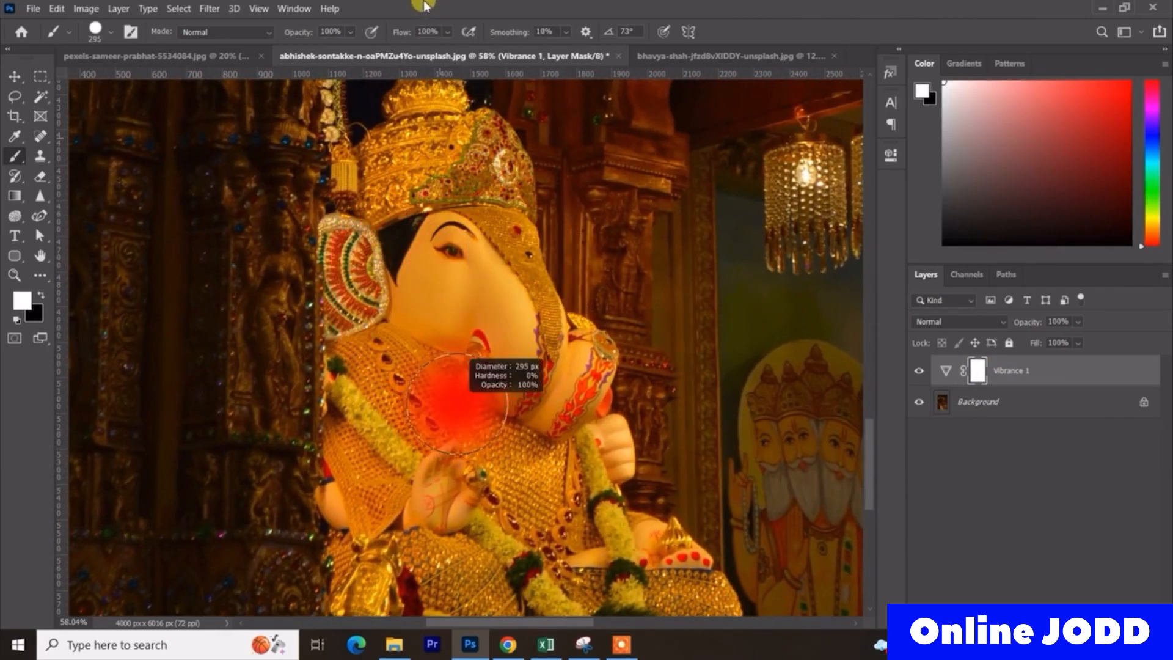
{"action": "key", "text": "x"}
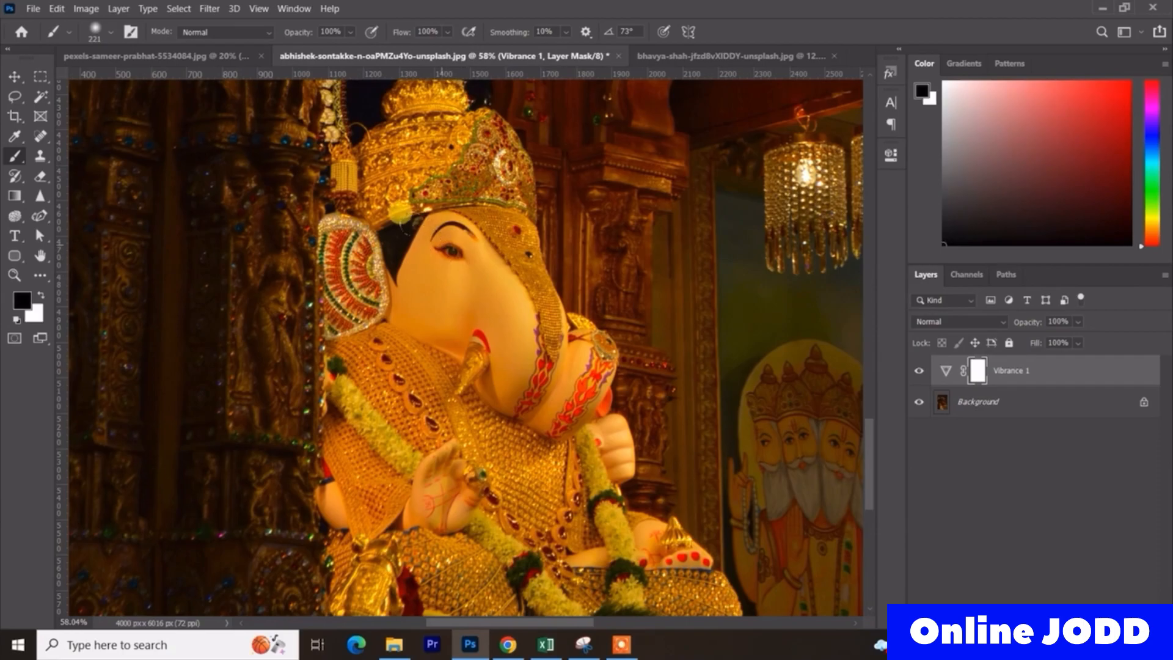
{"action": "mouse_move", "coordinate": [418, 227]}
{"action": "left_mouse_down"}
{"action": "mouse_move", "coordinate": [380, 269]}
{"action": "mouse_move", "coordinate": [410, 202]}
{"action": "mouse_move", "coordinate": [435, 224]}
{"action": "mouse_move", "coordinate": [474, 309]}
{"action": "mouse_move", "coordinate": [460, 272]}
{"action": "mouse_move", "coordinate": [484, 298]}
{"action": "mouse_move", "coordinate": [473, 350]}
{"action": "mouse_move", "coordinate": [399, 289]}
{"action": "left_mouse_up"}
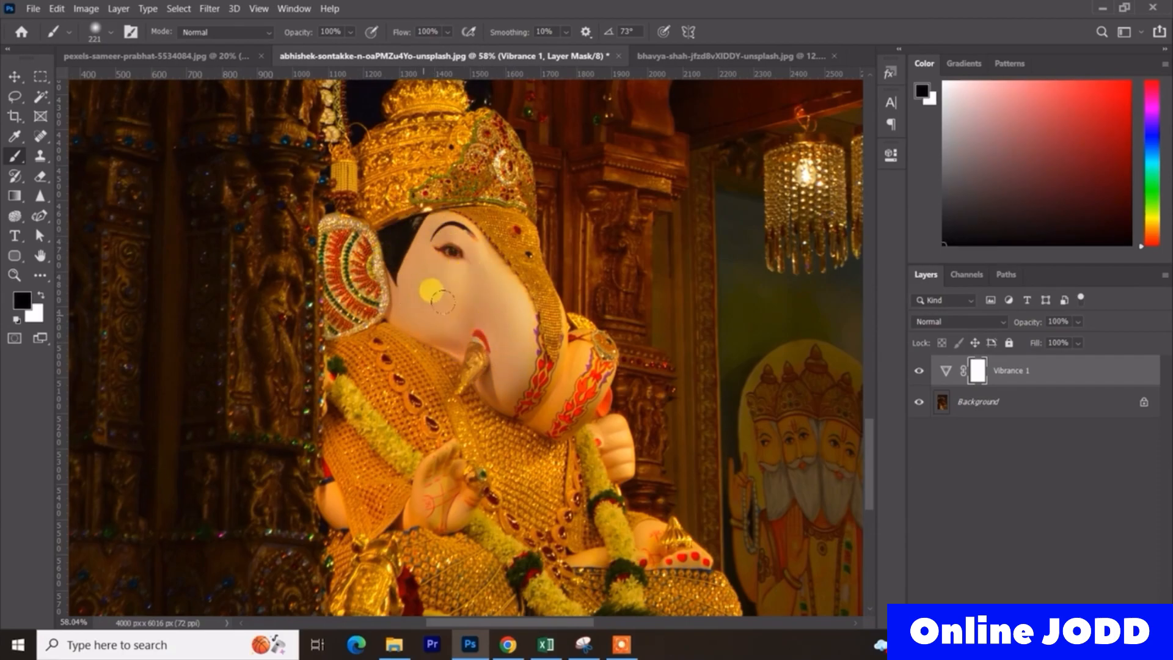
- Refine the mask with a 98 px brush, painting black over the idol's trunk and white over the golden tusk
{"action": "scroll", "coordinate": [522, 448], "scroll_direction": "down", "scroll_amount": 3}
{"action": "scroll", "coordinate": [522, 448], "scroll_direction": "up", "scroll_amount": 8}
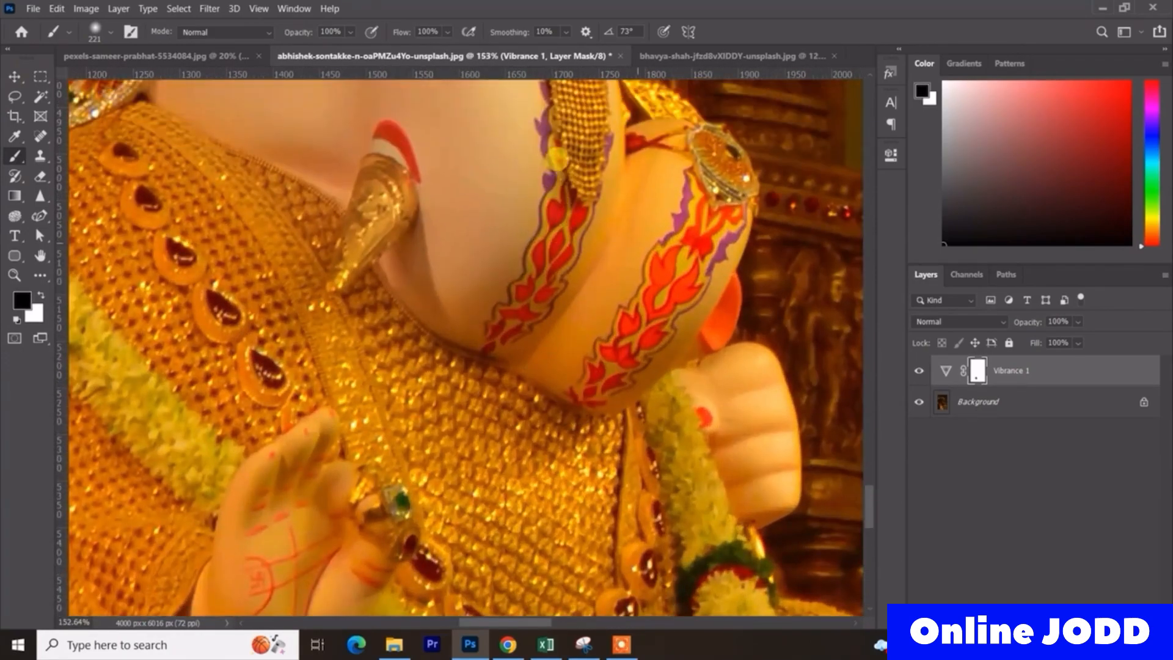
{"action": "scroll", "coordinate": [556, 157], "scroll_direction": "up", "scroll_amount": 1}
{"action": "left_click_drag", "start_coordinate": [635, 304], "coordinate": [565, 304]}
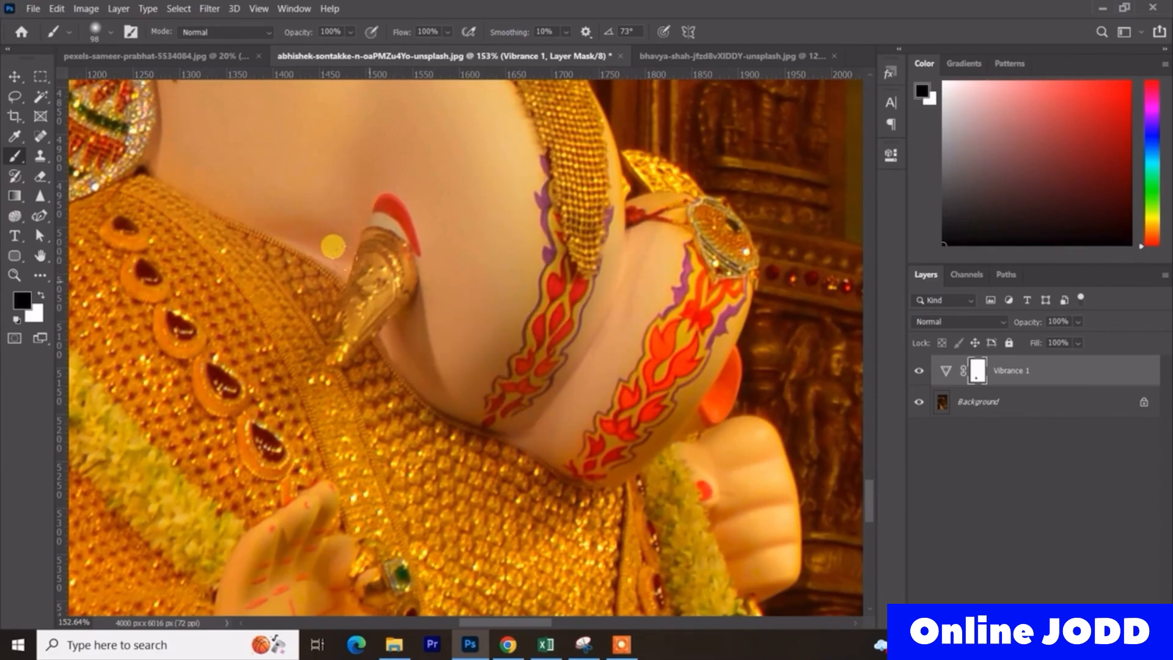
{"action": "key", "text": "x"}
{"action": "key", "text": "x"}
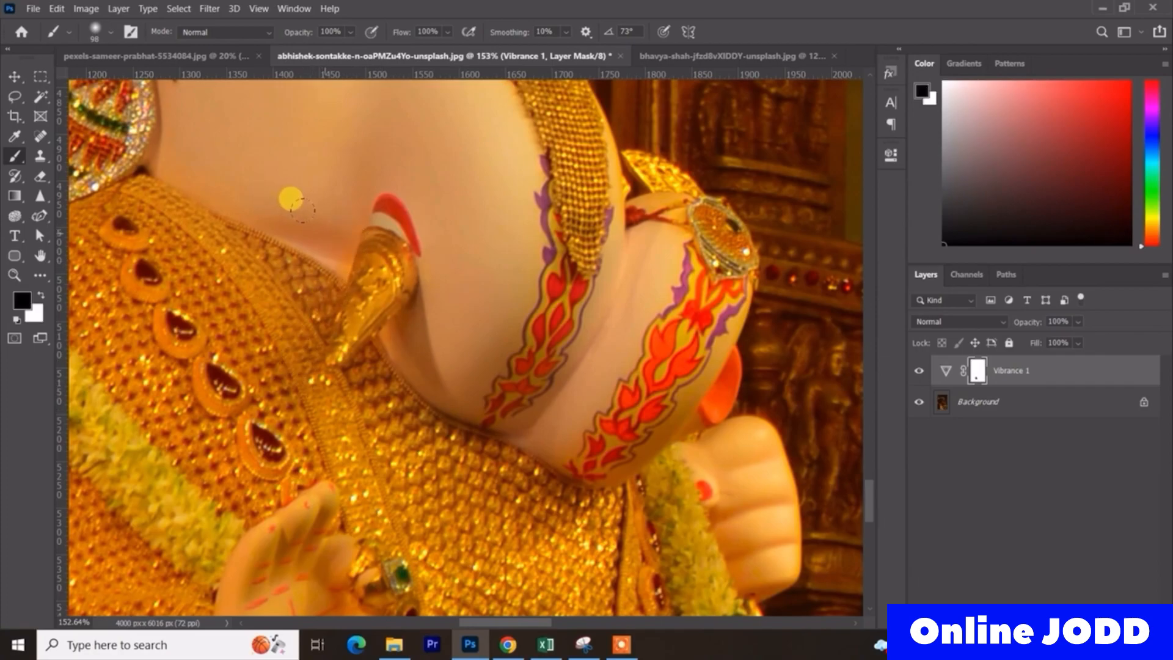
{"action": "key", "text": "x"}
{"action": "key", "text": "x"}
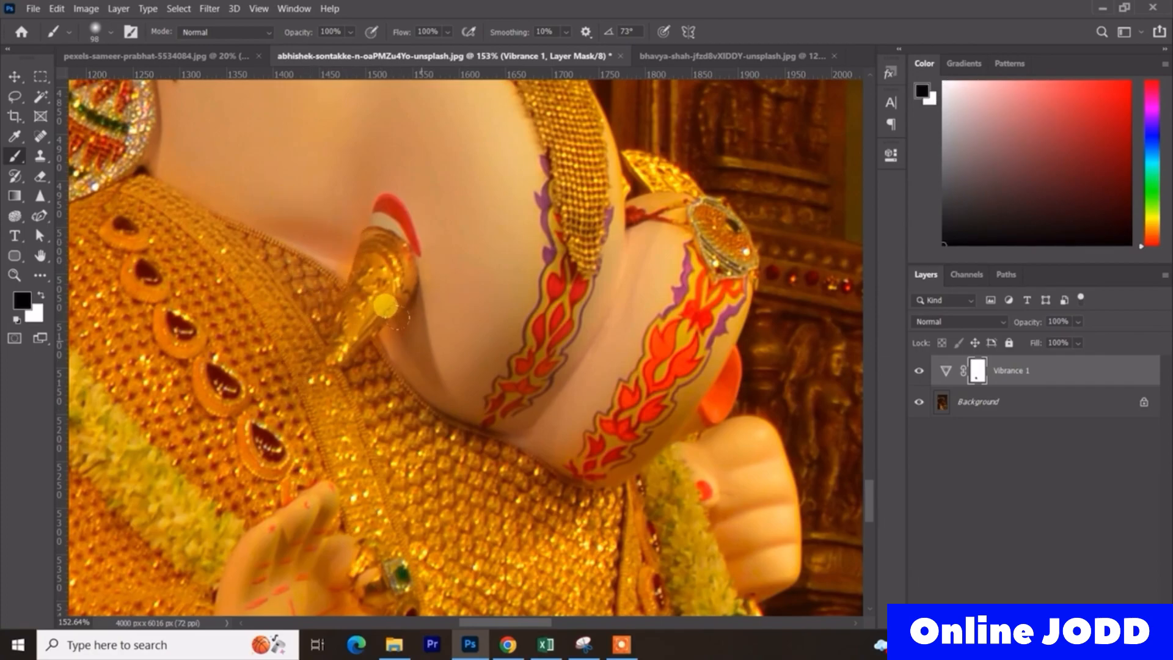
- Paint black on the mask over the idol's closed hand beside the trunk, using white to correct stray areas
{"action": "key", "text": "space"}
{"action": "left_click_drag", "start_coordinate": [707, 430], "coordinate": [762, 334]}
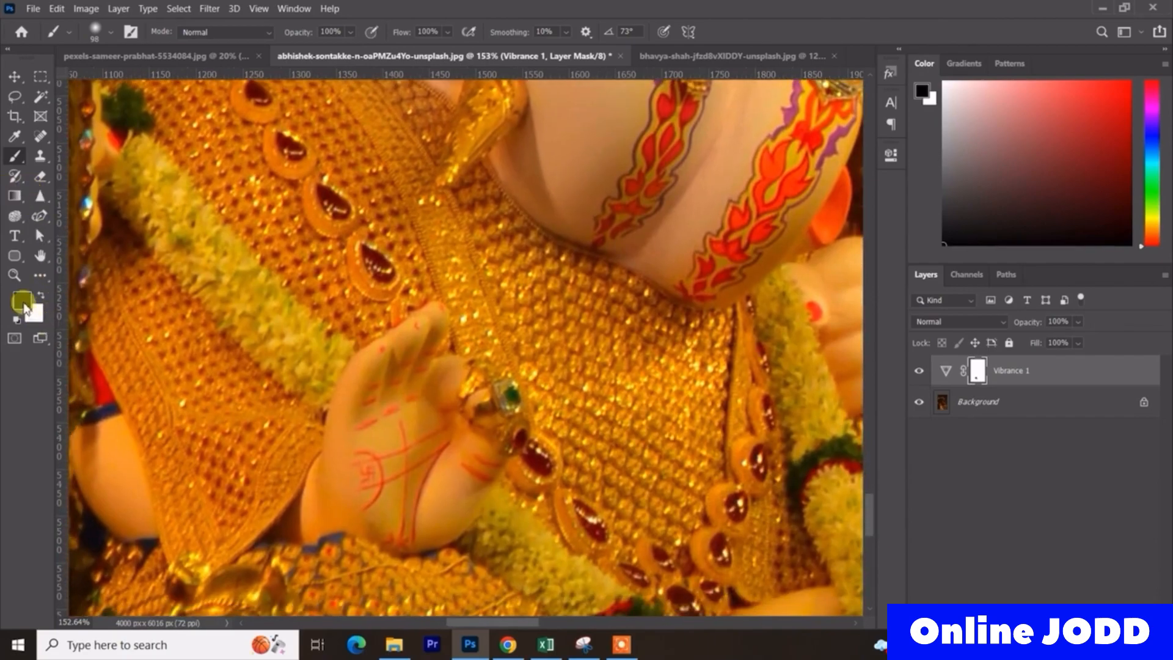
{"action": "key", "text": "x"}
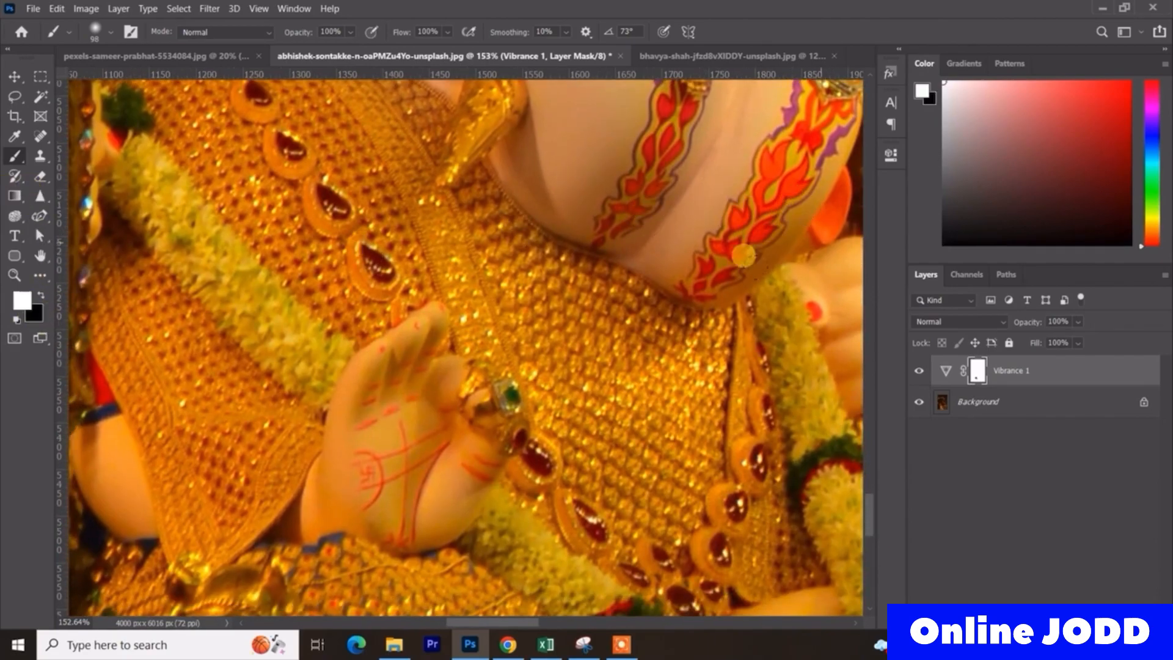
{"action": "key", "text": "x"}
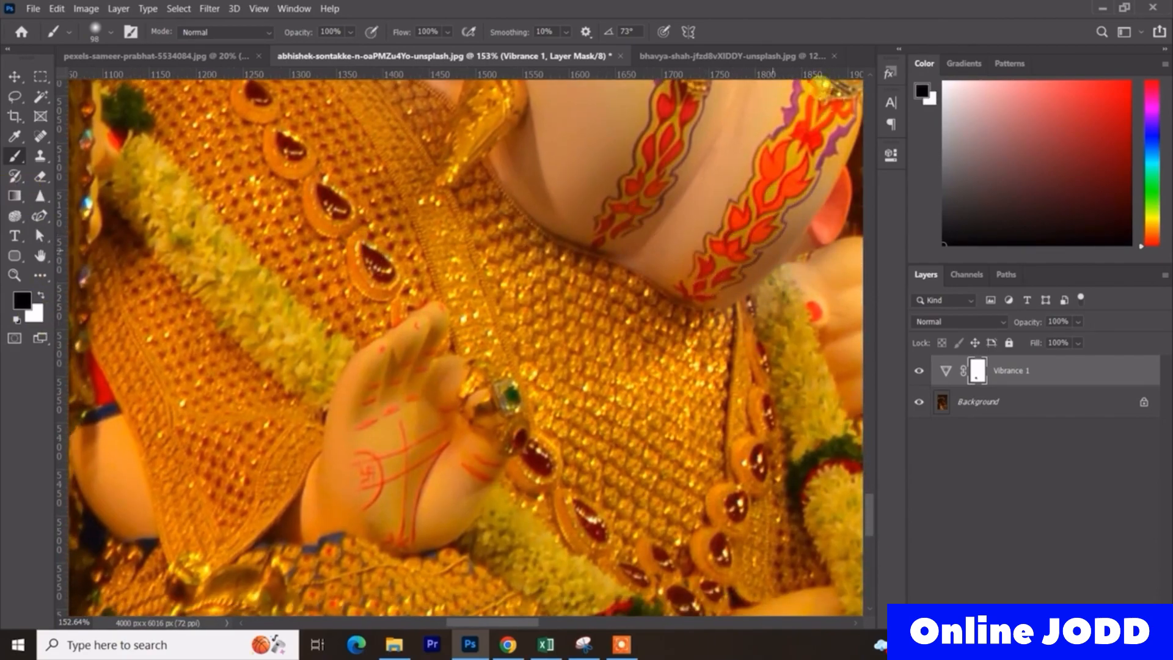
- Paint black on the mask over the idol's raised palm, and switch to white for correcting its surroundings
{"action": "scroll", "coordinate": [661, 400], "scroll_direction": "down", "scroll_amount": 2}
{"action": "scroll", "coordinate": [661, 400], "scroll_direction": "down", "scroll_amount": 2}
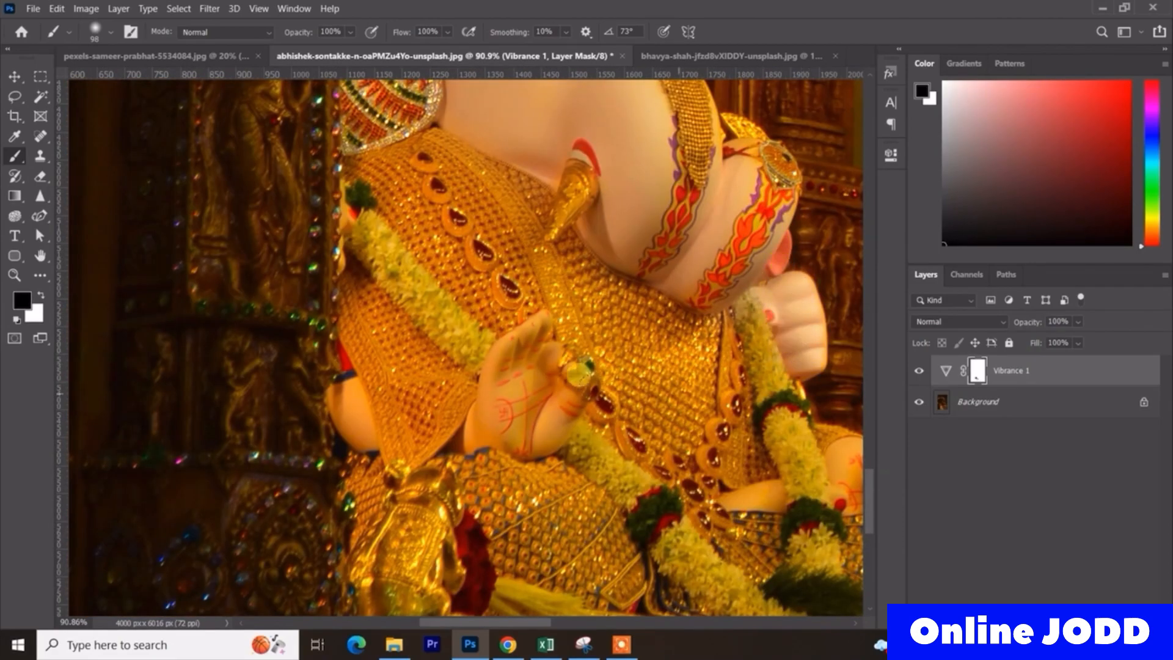
{"action": "mouse_move", "coordinate": [497, 328]}
{"action": "left_mouse_down"}
{"action": "mouse_move", "coordinate": [519, 388]}
{"action": "mouse_move", "coordinate": [537, 353]}
{"action": "mouse_move", "coordinate": [529, 407]}
{"action": "mouse_move", "coordinate": [470, 423]}
{"action": "left_mouse_up"}
{"action": "scroll", "coordinate": [526, 411], "scroll_direction": "up", "scroll_amount": 3}
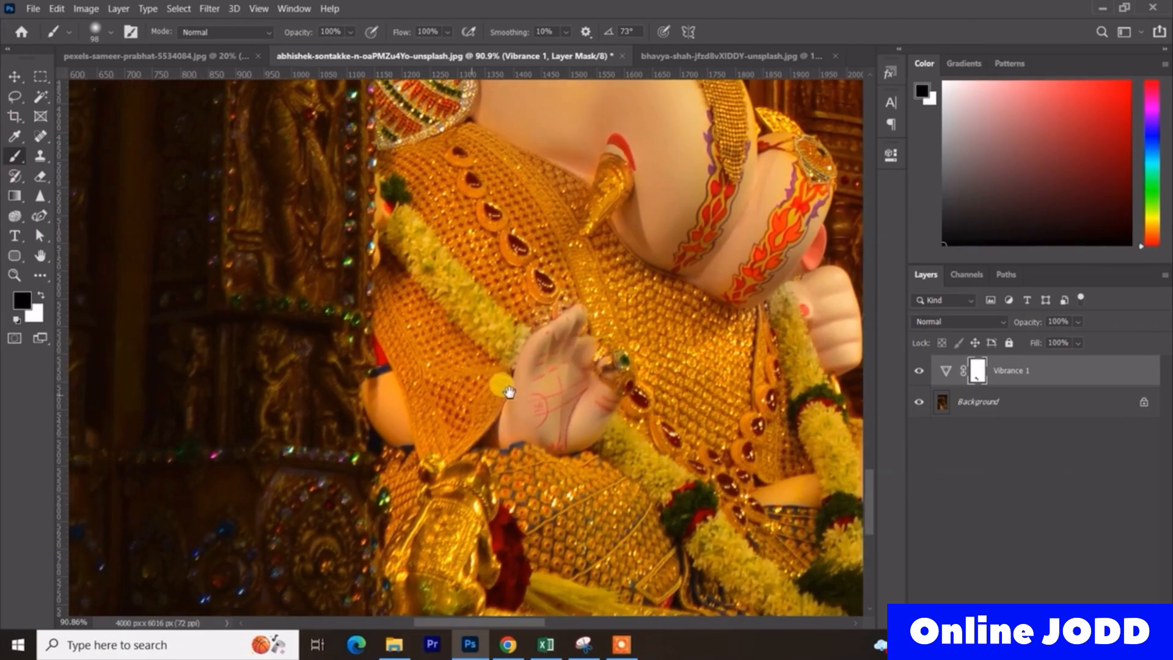
{"action": "key", "text": "x"}
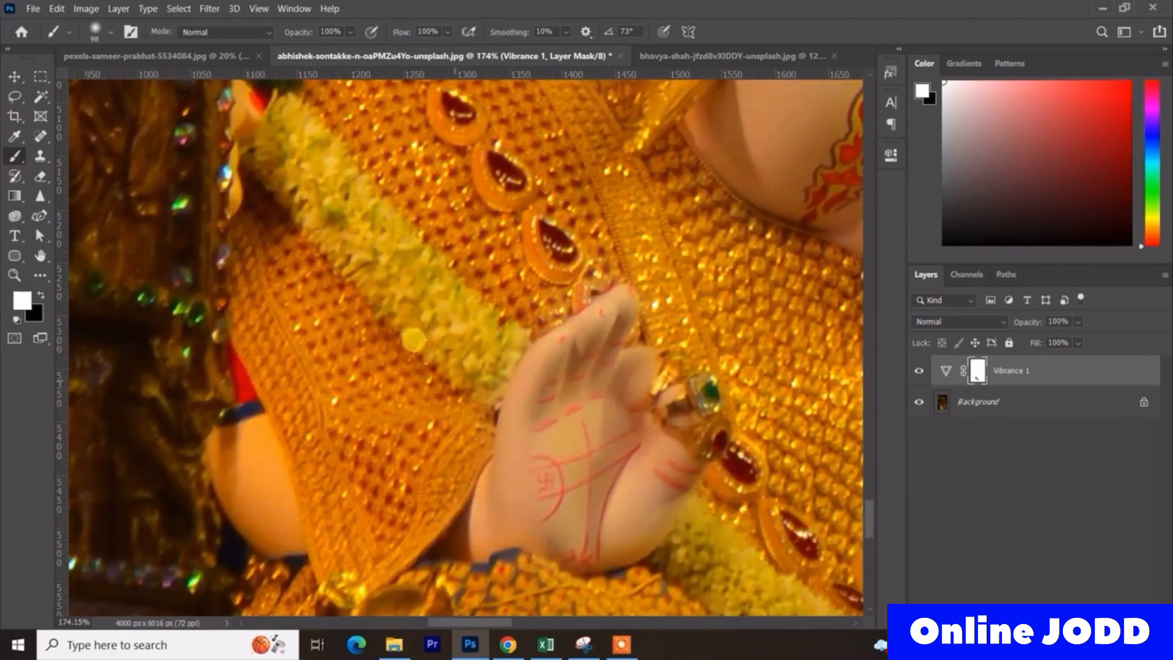
{"action": "left_click_drag", "start_coordinate": [439, 425], "coordinate": [640, 302]}
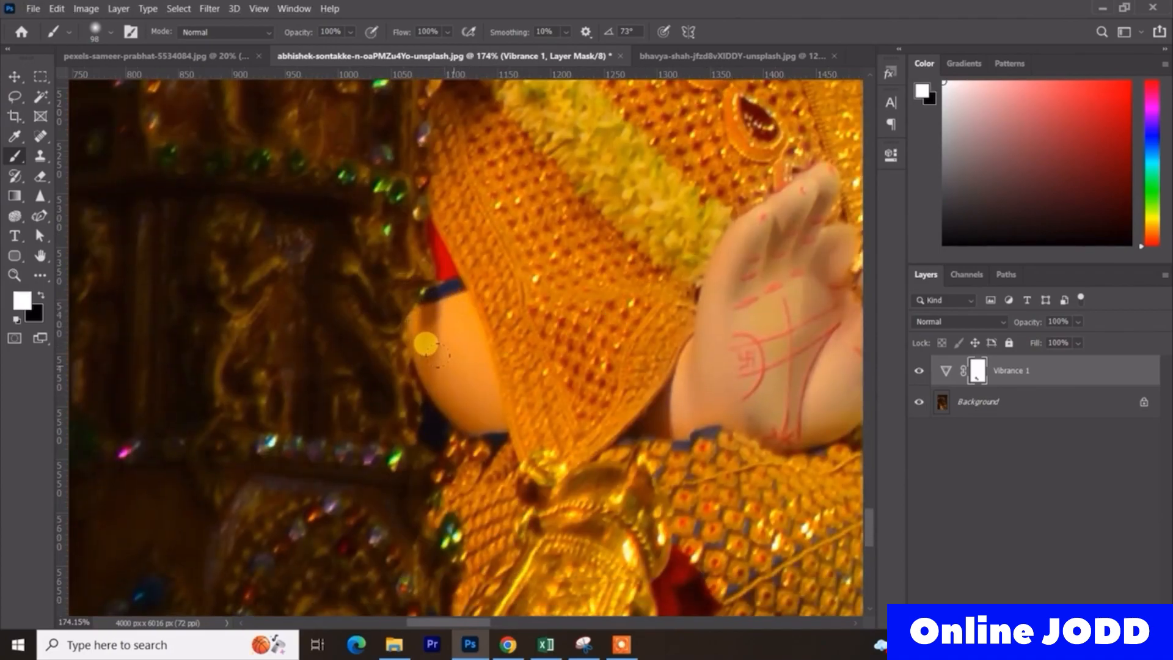
- Paint black on the Vibrance 1 mask over the idol's arm beside the draped gold cloth and over the skin near its foot
{"action": "key", "text": "x"}
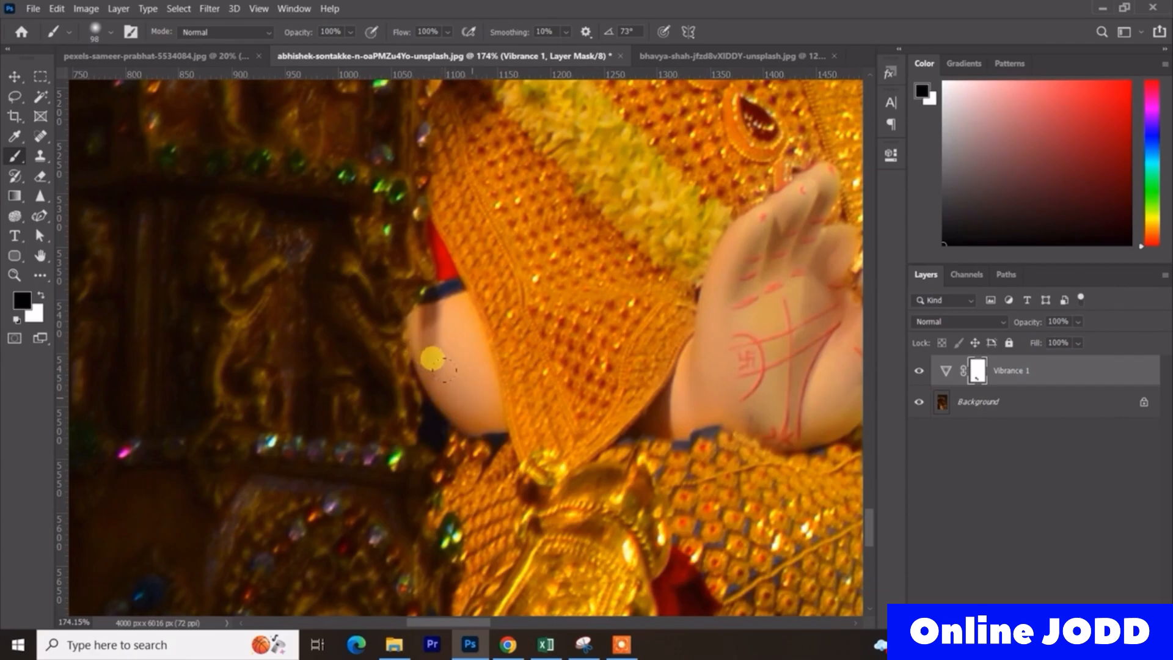
{"action": "scroll", "coordinate": [486, 332], "scroll_direction": "down", "scroll_amount": 2}
{"action": "scroll", "coordinate": [485, 332], "scroll_direction": "down", "scroll_amount": 6}
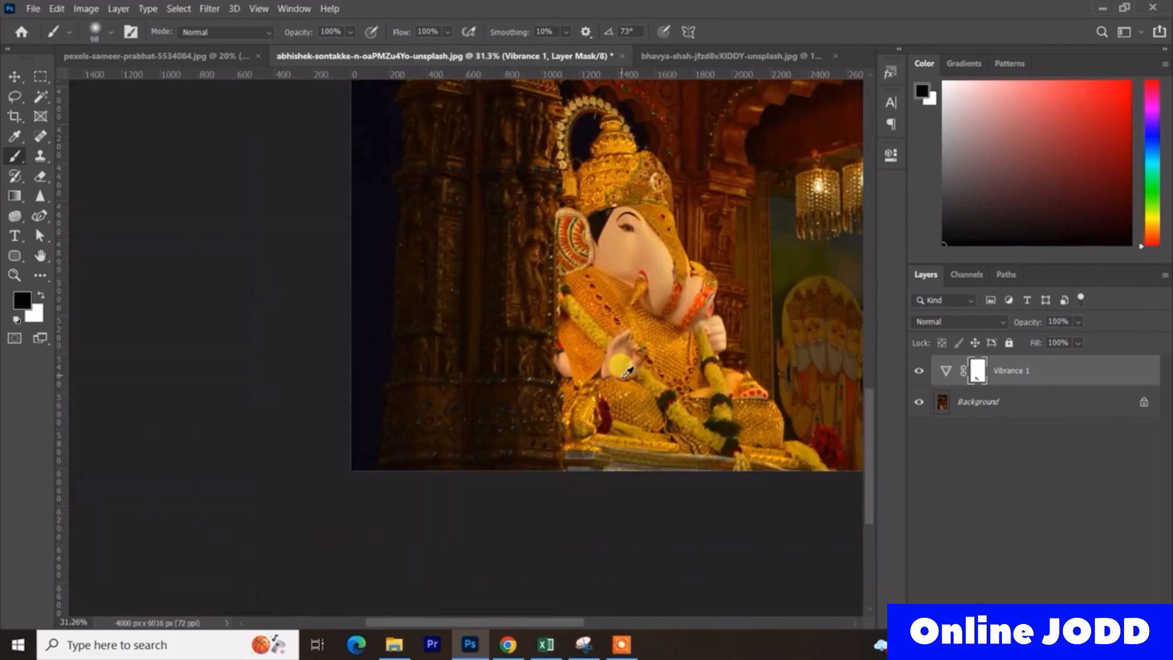
{"action": "scroll", "coordinate": [743, 369], "scroll_direction": "up", "scroll_amount": 4}
{"action": "scroll", "coordinate": [746, 371], "scroll_direction": "up", "scroll_amount": 1}
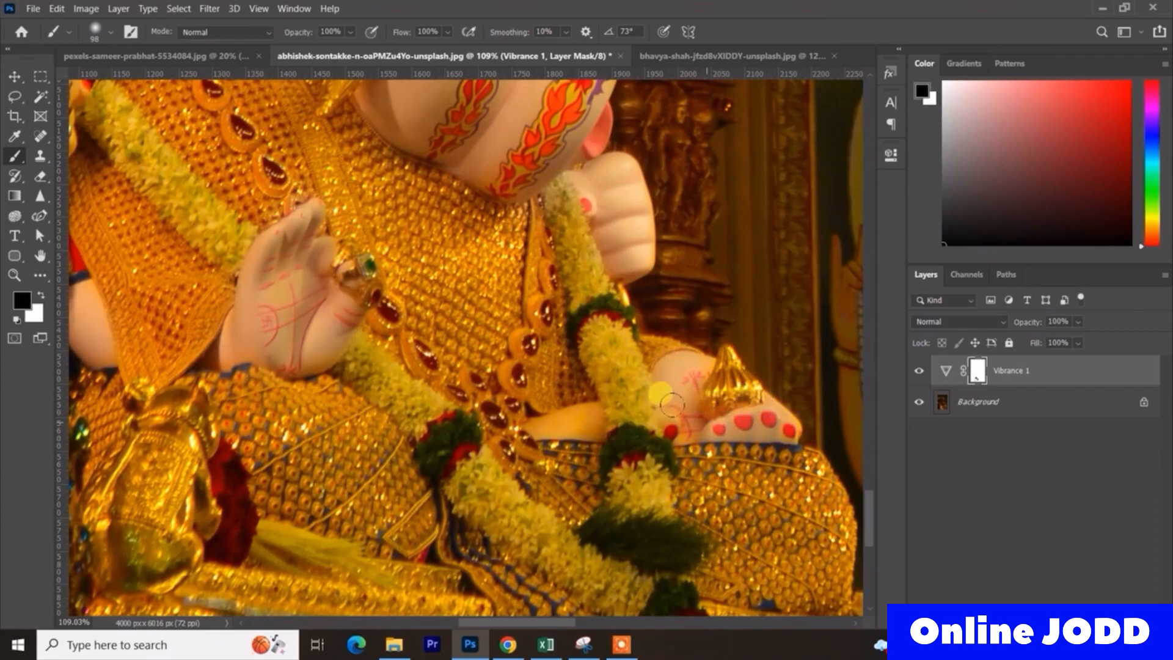
{"action": "scroll", "coordinate": [516, 413], "scroll_direction": "down", "scroll_amount": 7}
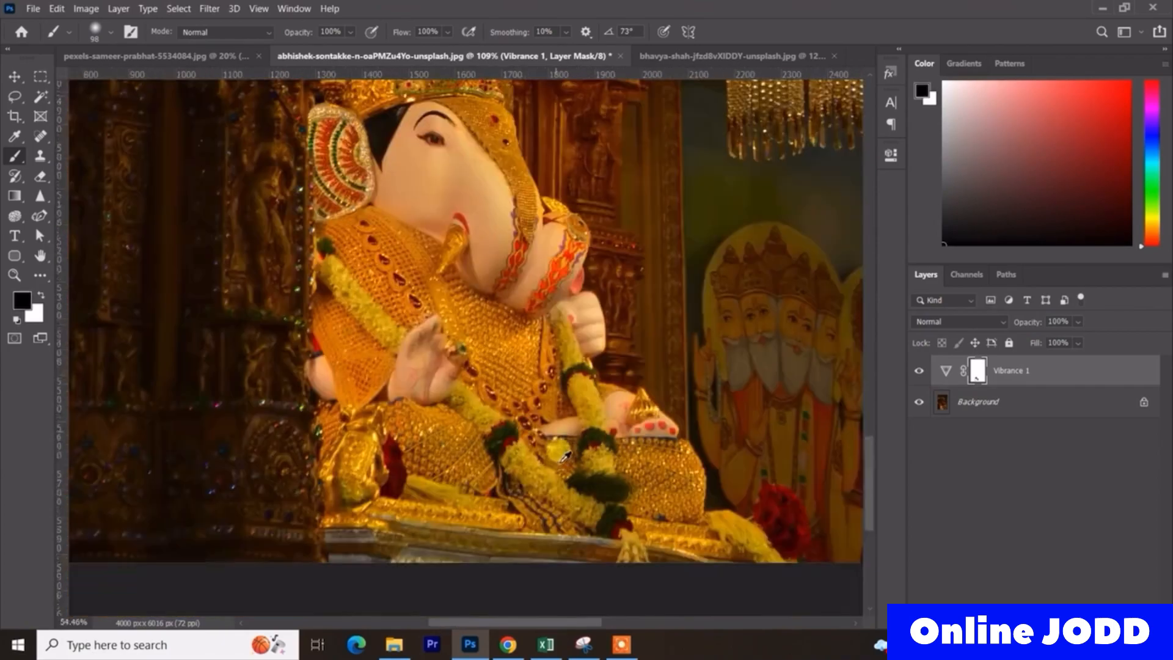
- Compare the temple photo with and without the Vibrance 1 adjustment, looking at both the whole picture and the idol
{"action": "scroll", "coordinate": [552, 290], "scroll_direction": "down", "scroll_amount": 2}
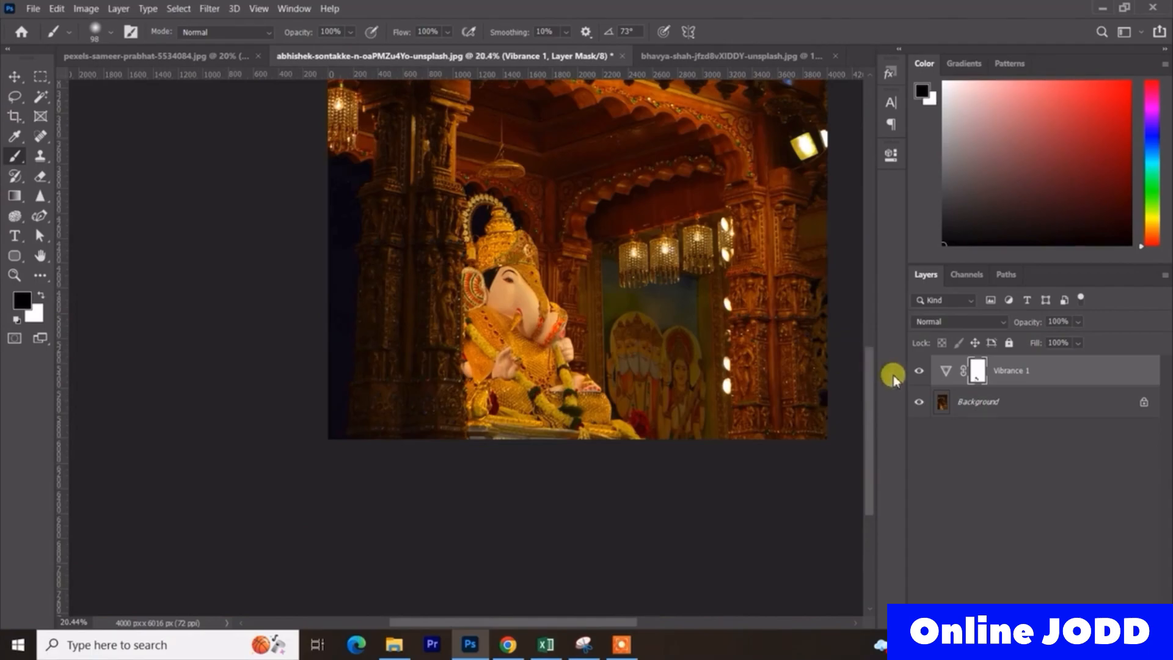
{"action": "scroll", "coordinate": [728, 358], "scroll_direction": "down", "scroll_amount": 2}
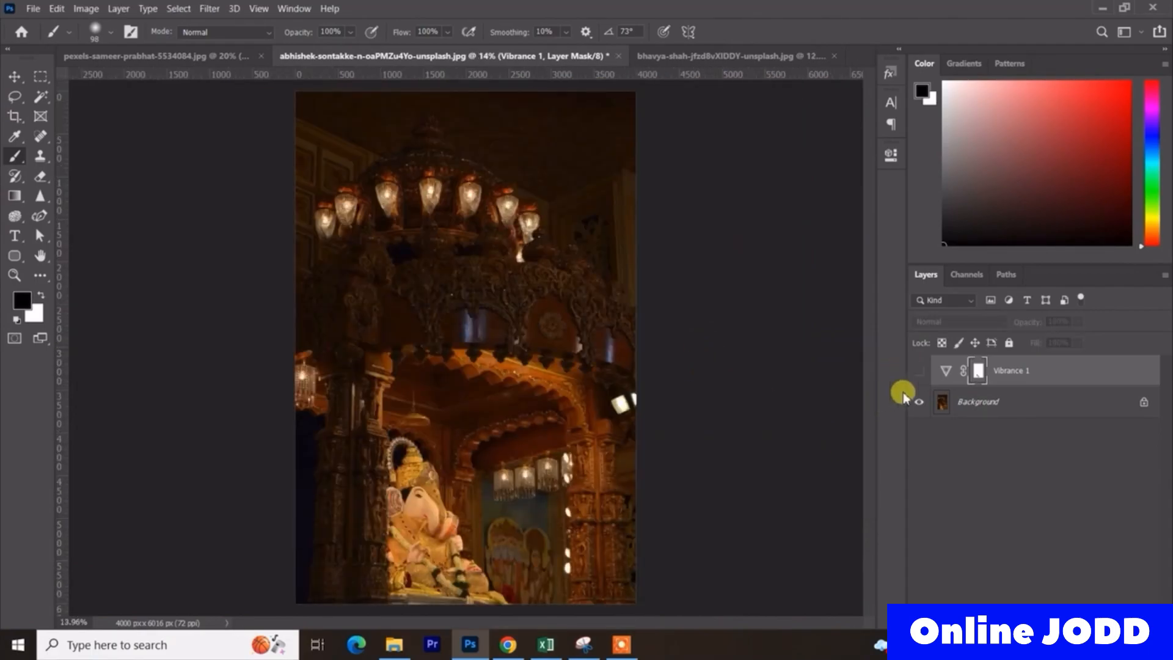
{"action": "left_click", "coordinate": [919, 370]}
{"action": "scroll", "coordinate": [630, 316], "scroll_direction": "up", "scroll_amount": 2}
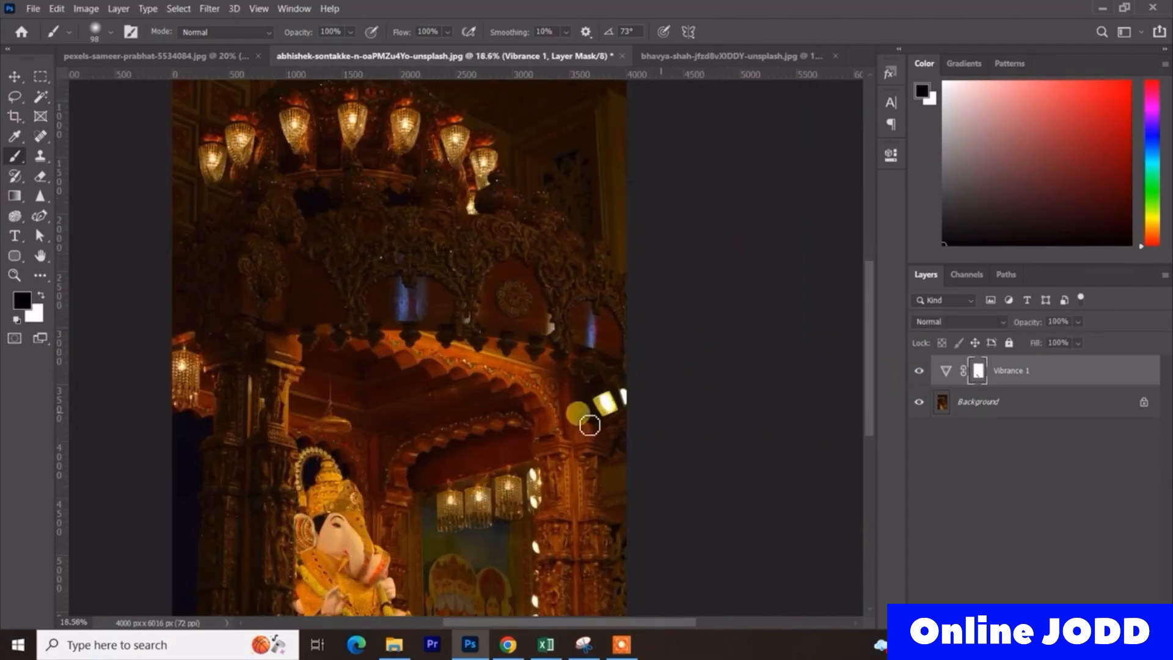
{"action": "scroll", "coordinate": [568, 397], "scroll_direction": "up", "scroll_amount": 2}
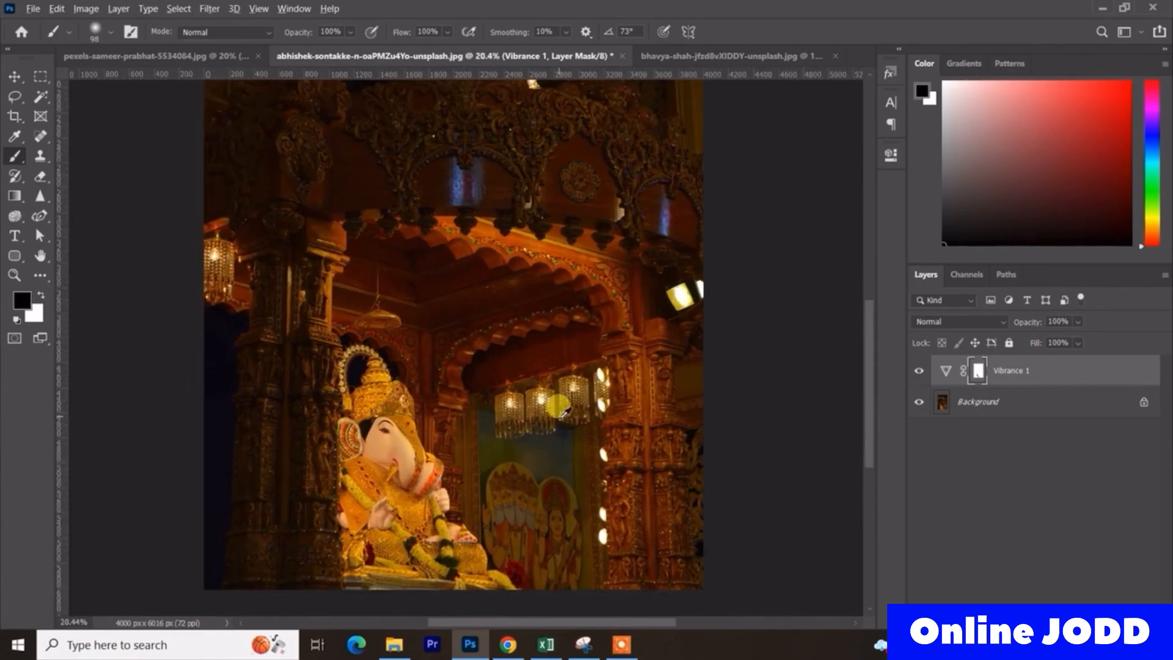
{"action": "scroll", "coordinate": [566, 422], "scroll_direction": "down", "scroll_amount": 3}
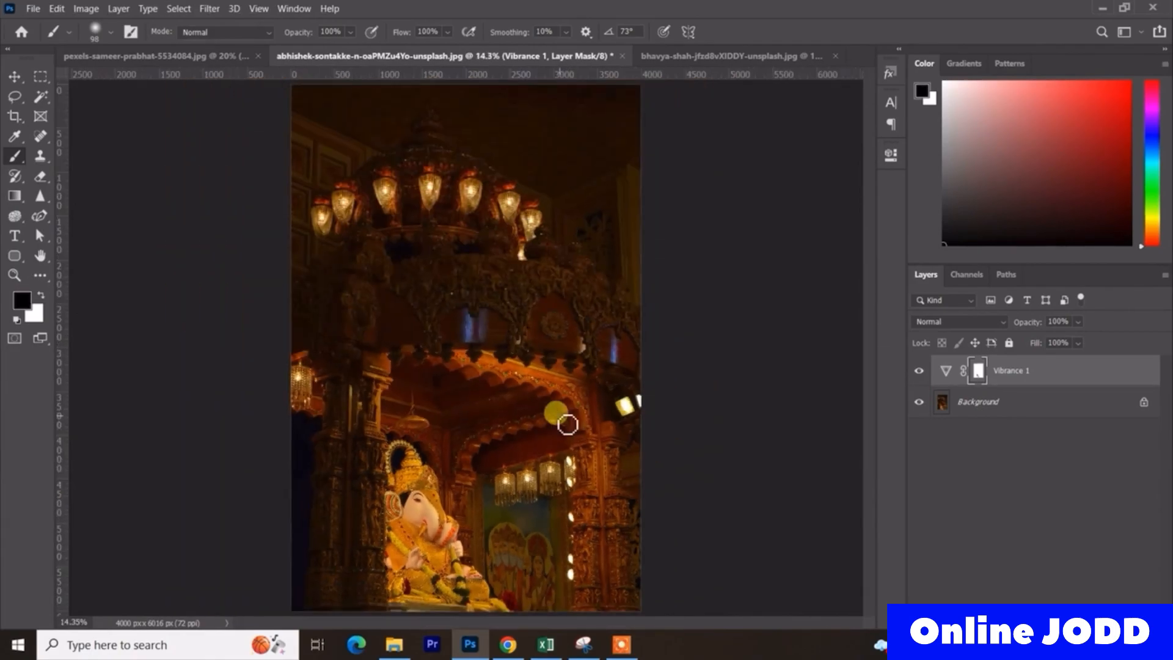
{"action": "scroll", "coordinate": [568, 418], "scroll_direction": "up", "scroll_amount": 3}
{"action": "left_click_drag", "start_coordinate": [567, 409], "coordinate": [649, 303]}
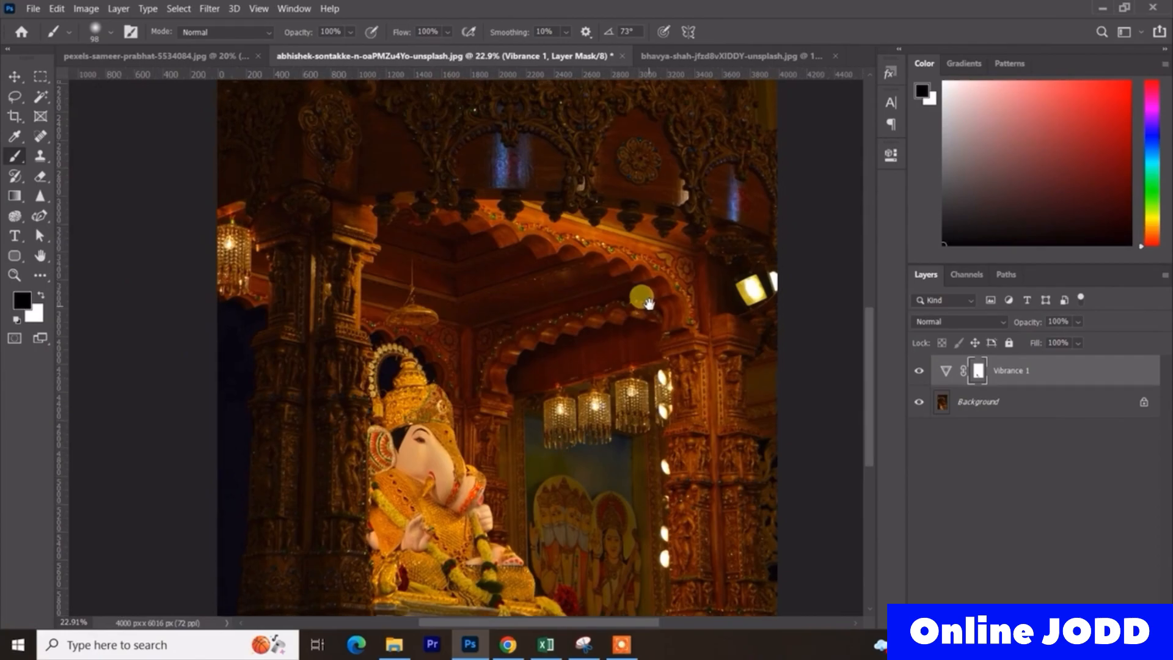
{"action": "left_click", "coordinate": [919, 371]}
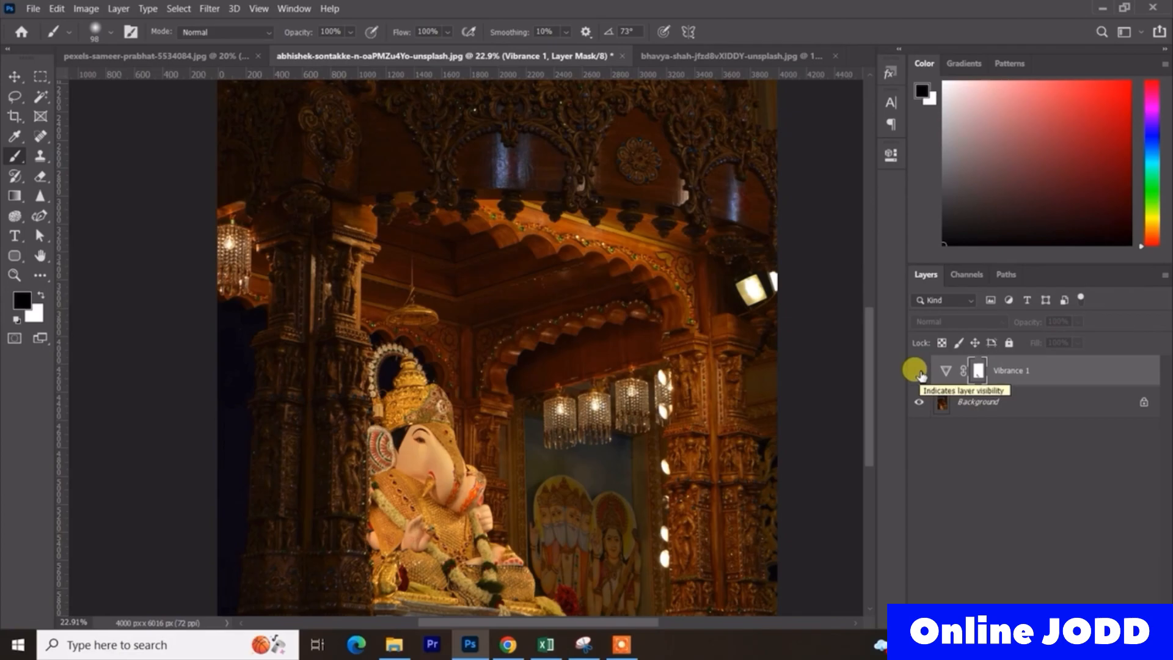
{"action": "left_click", "coordinate": [919, 371]}
{"action": "scroll", "coordinate": [663, 382], "scroll_direction": "down", "scroll_amount": 1}
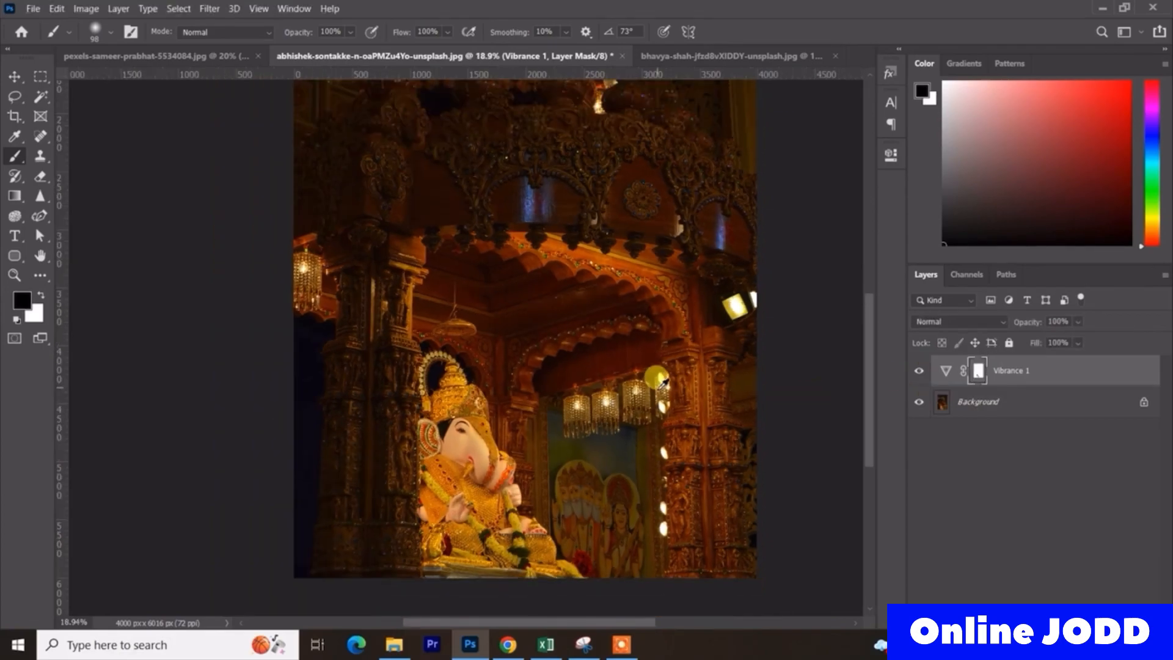
- Add a Vibrance adjustment layer to the open night portrait of the man in the fur-hooded jacket, with Vibrance at +100
{"action": "left_click", "coordinate": [690, 53]}
{"action": "key", "text": "x"}
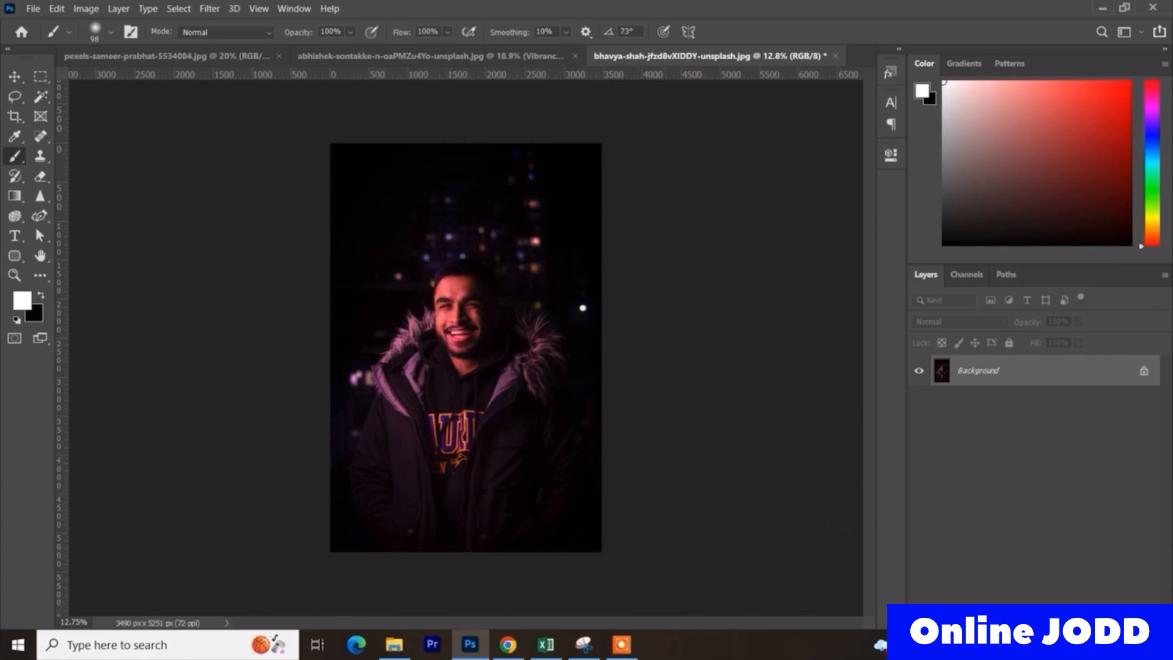
{"action": "left_click", "coordinate": [1105, 611]}
{"action": "left_click", "coordinate": [1076, 461]}
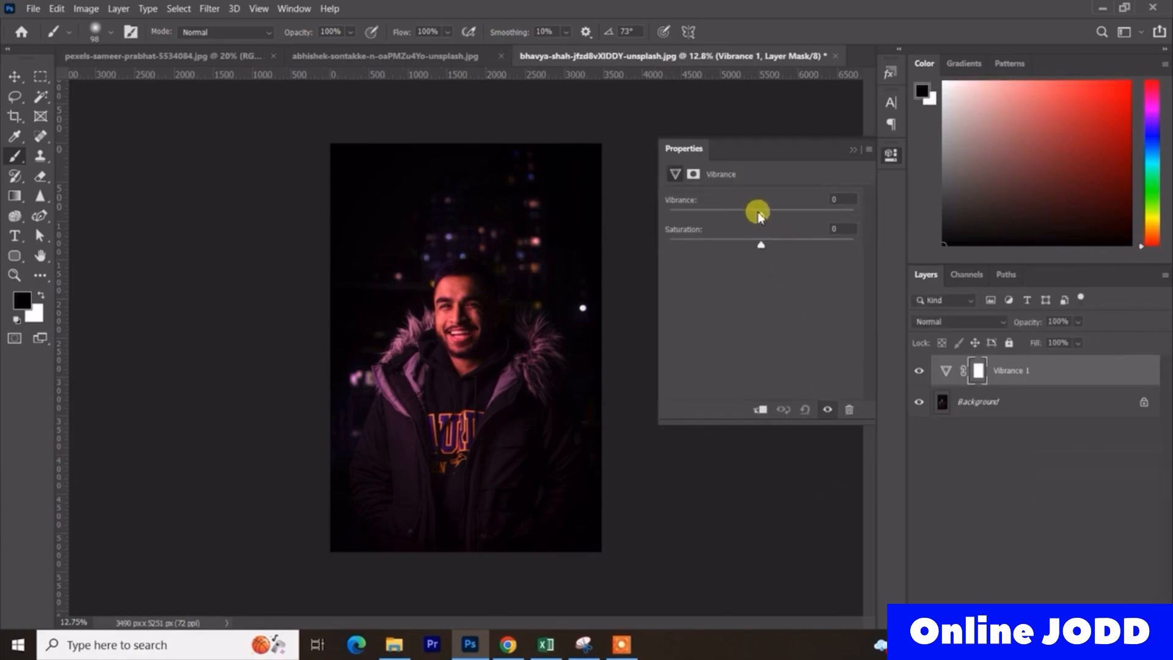
{"action": "left_click_drag", "start_coordinate": [758, 213], "coordinate": [885, 201]}
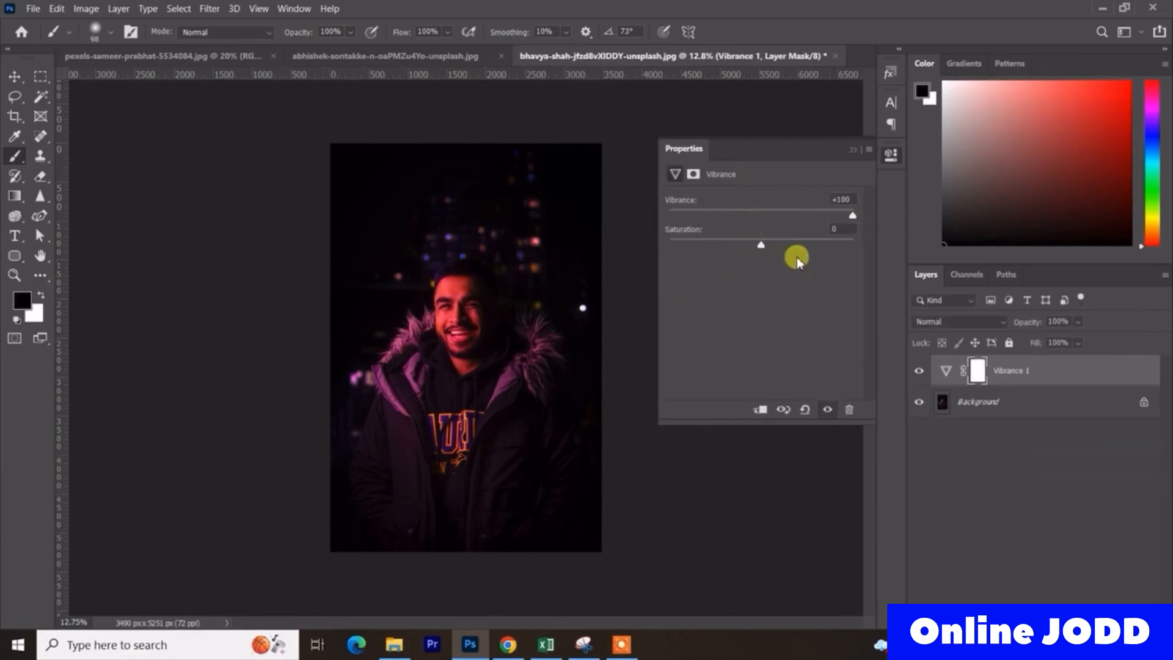
{"action": "left_click", "coordinate": [851, 153]}
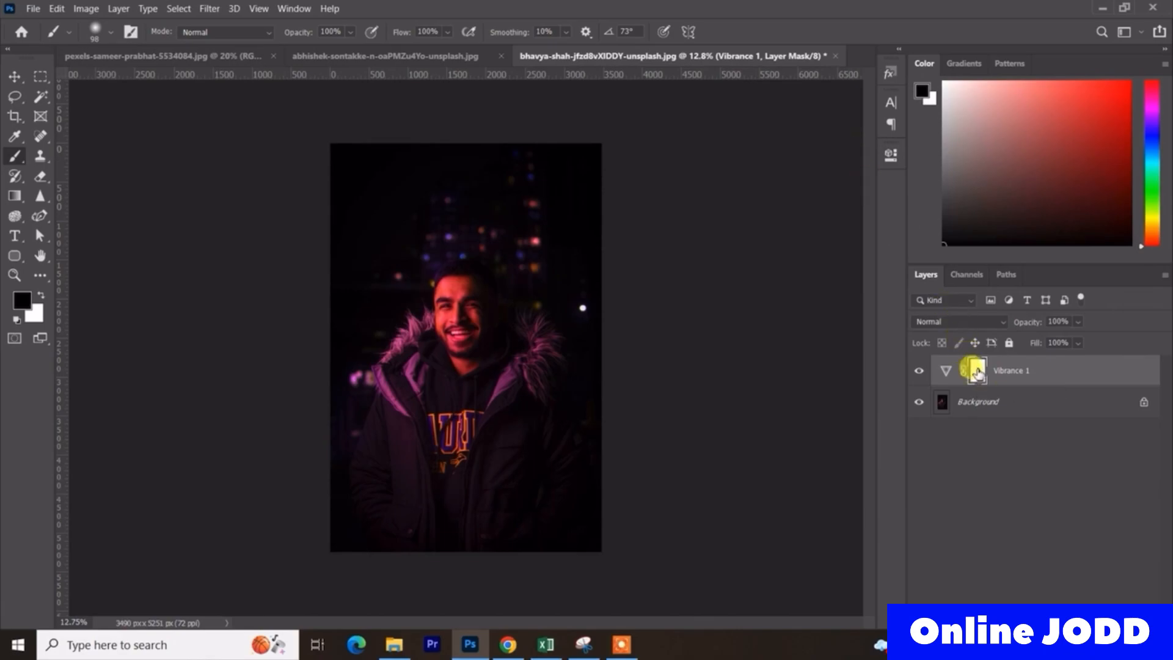
- Paint black on the portrait's Vibrance mask over the man's face with a soft 512 px brush
{"action": "scroll", "coordinate": [496, 309], "scroll_direction": "up", "scroll_amount": 3}
{"action": "right_click", "coordinate": [429, 267], "text": "alt"}
{"action": "mouse_move", "coordinate": [430, 244]}
{"action": "left_mouse_down"}
{"action": "mouse_move", "coordinate": [386, 213]}
{"action": "mouse_move", "coordinate": [383, 263]}
{"action": "mouse_move", "coordinate": [380, 210]}
{"action": "mouse_move", "coordinate": [381, 241]}
{"action": "mouse_move", "coordinate": [397, 214]}
{"action": "left_mouse_up"}
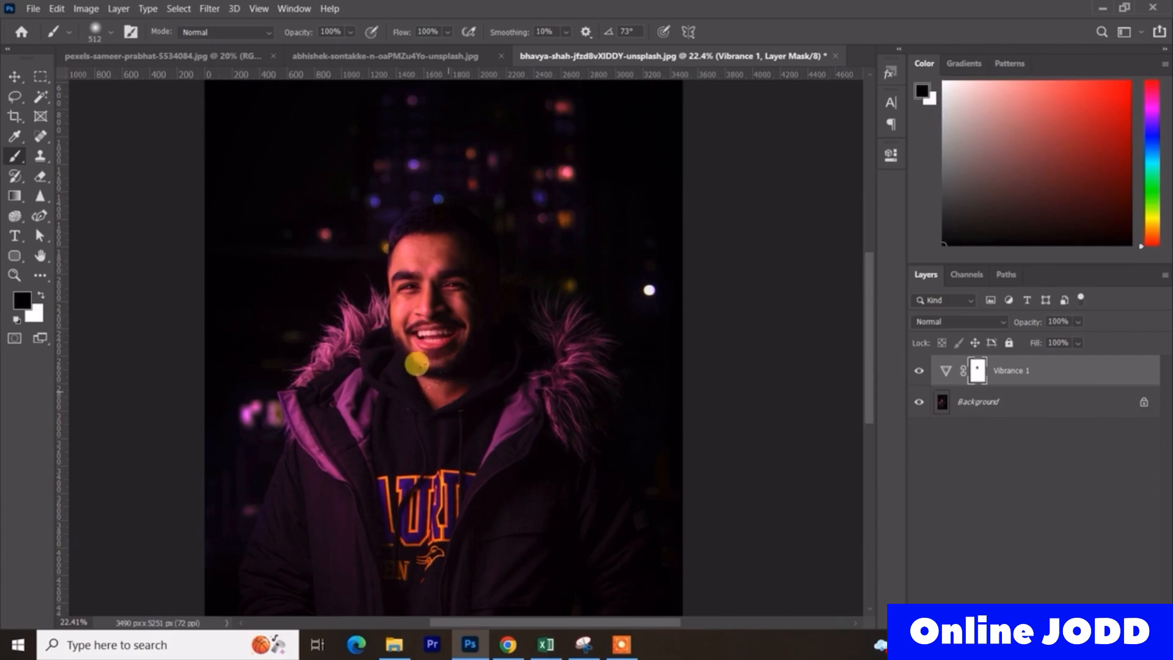
- Compare the portrait with and without the Vibrance 1 adjustment, checking the masked face against the jacket and background
{"action": "left_click", "coordinate": [919, 371]}
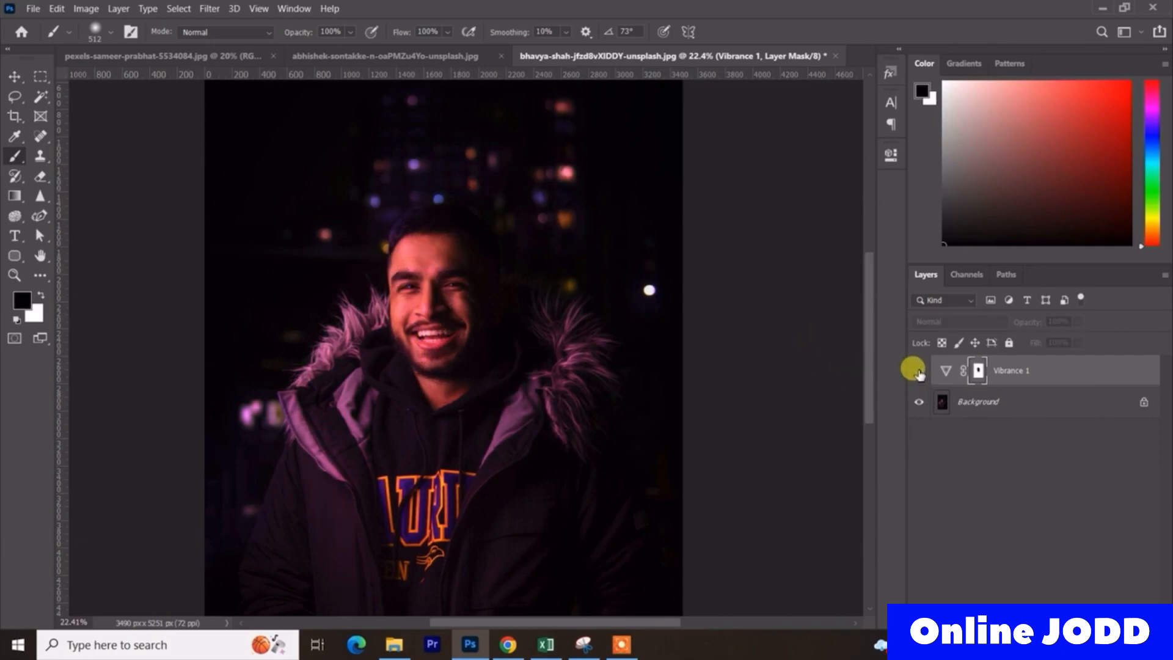
{"action": "left_click", "coordinate": [919, 370]}
{"action": "scroll", "coordinate": [550, 353], "scroll_direction": "down", "scroll_amount": 3}
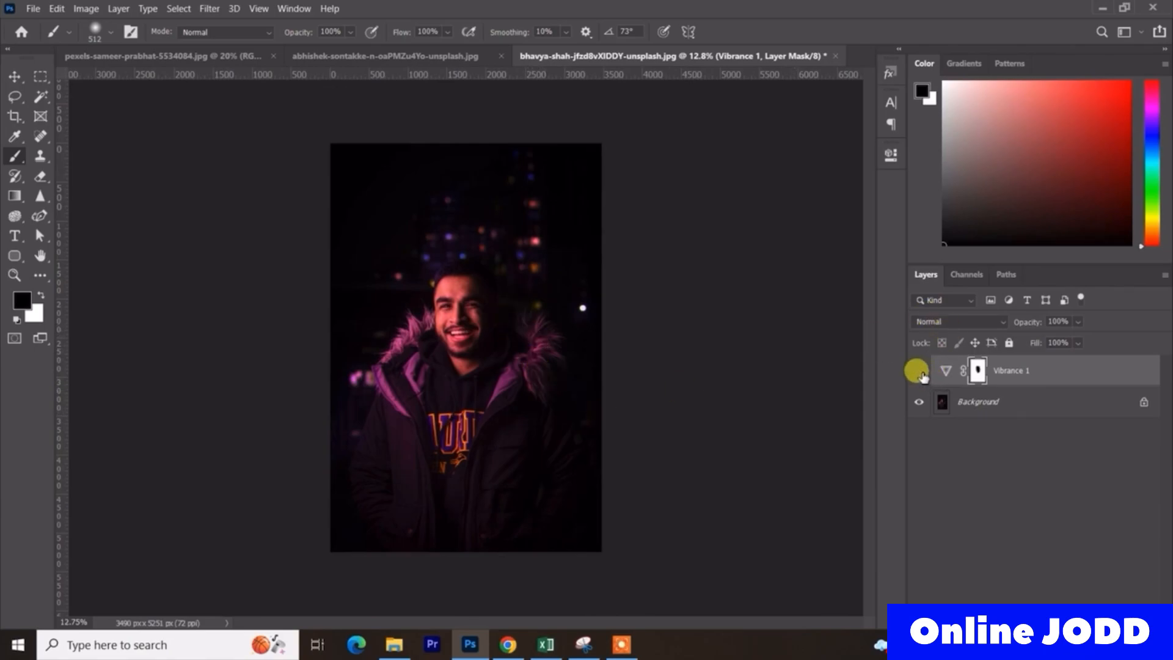
{"action": "left_click", "coordinate": [919, 371]}
{"action": "left_click", "coordinate": [919, 371]}
{"action": "left_click", "coordinate": [919, 371]}
{"action": "scroll", "coordinate": [542, 331], "scroll_direction": "up", "scroll_amount": 1}
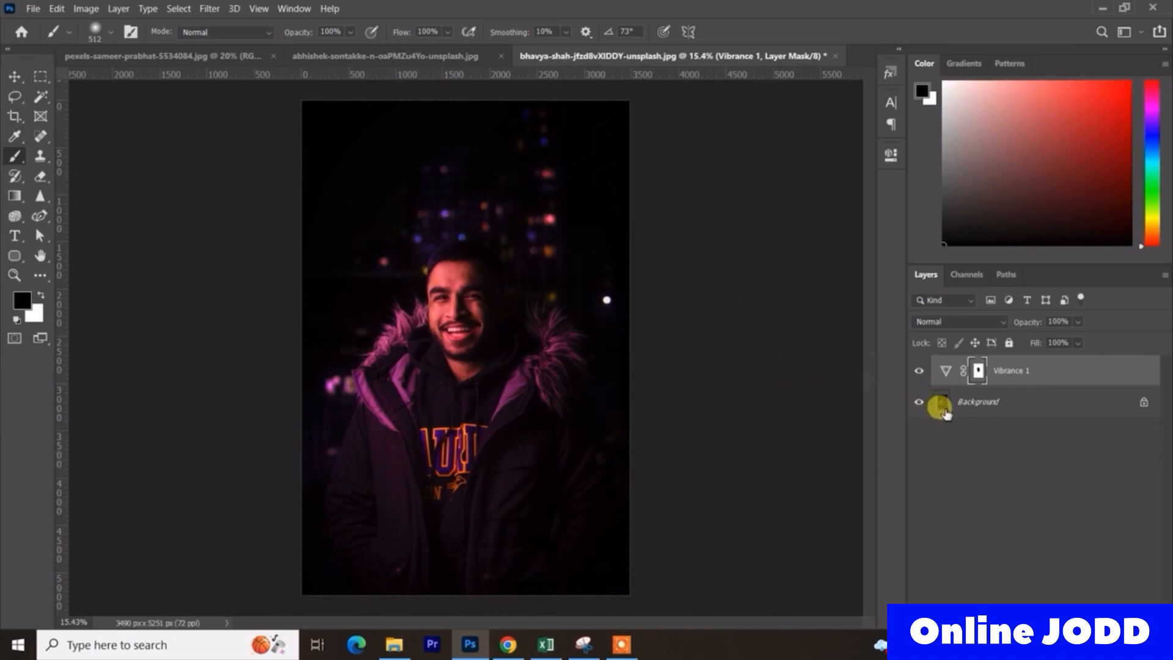
{"action": "left_click", "coordinate": [919, 371]}
{"action": "left_click", "coordinate": [919, 371]}
- Change the portrait's Vibrance 1 adjustment to Saturation -100 and Vibrance -42
{"action": "double_click", "coordinate": [946, 372]}
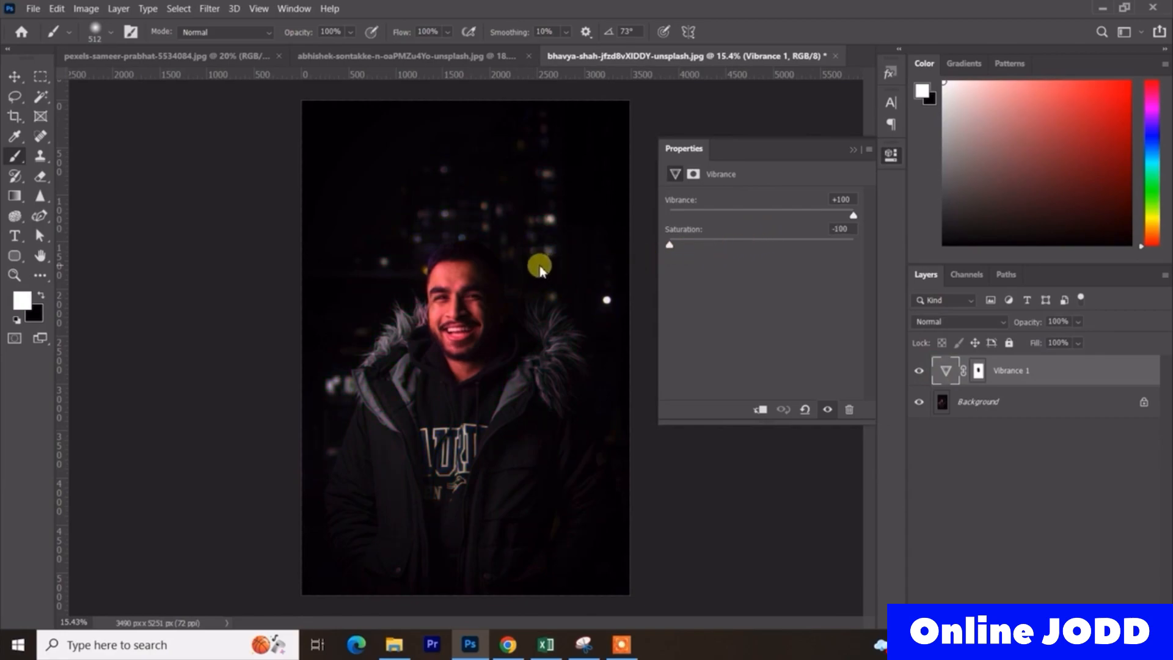
{"action": "left_click_drag", "start_coordinate": [852, 214], "coordinate": [722, 257]}
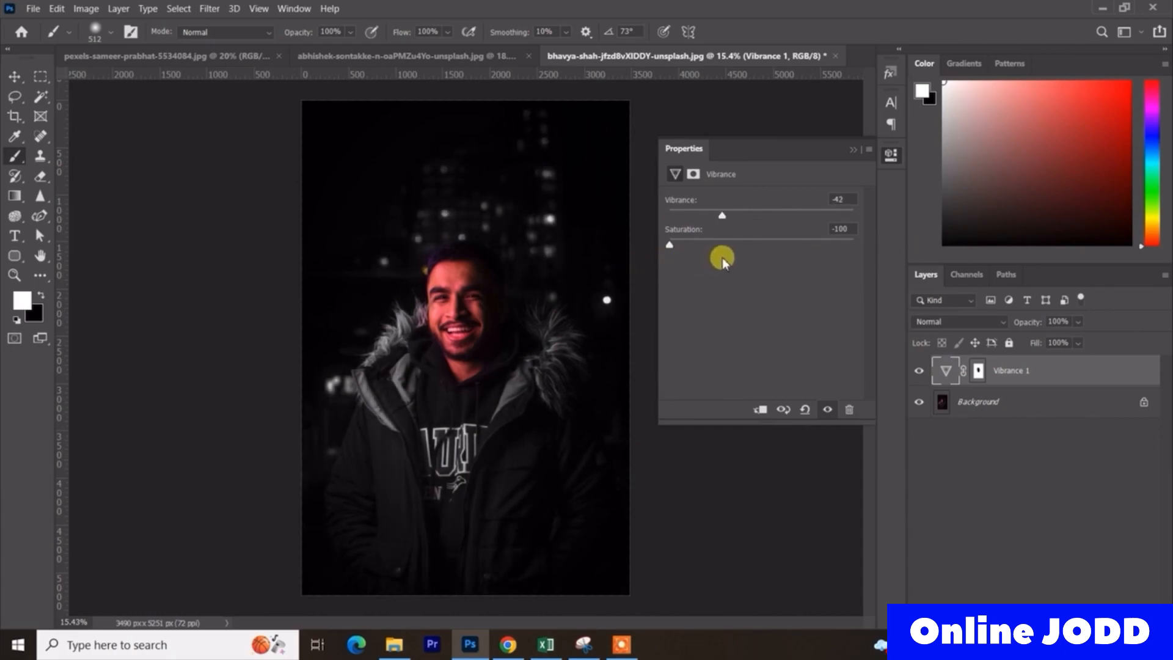
{"action": "left_click", "coordinate": [851, 149]}
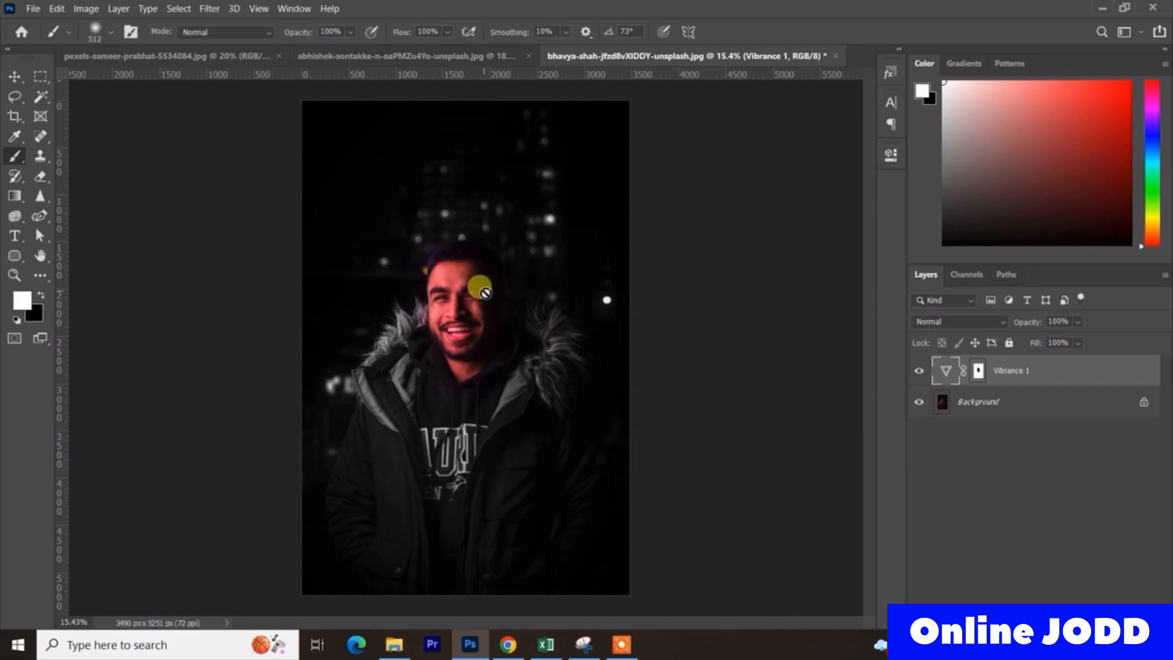
- Paint white on the Vibrance 1 mask over the man's hair and the background lights around his head
{"action": "scroll", "coordinate": [421, 248], "scroll_direction": "up", "scroll_amount": 6}
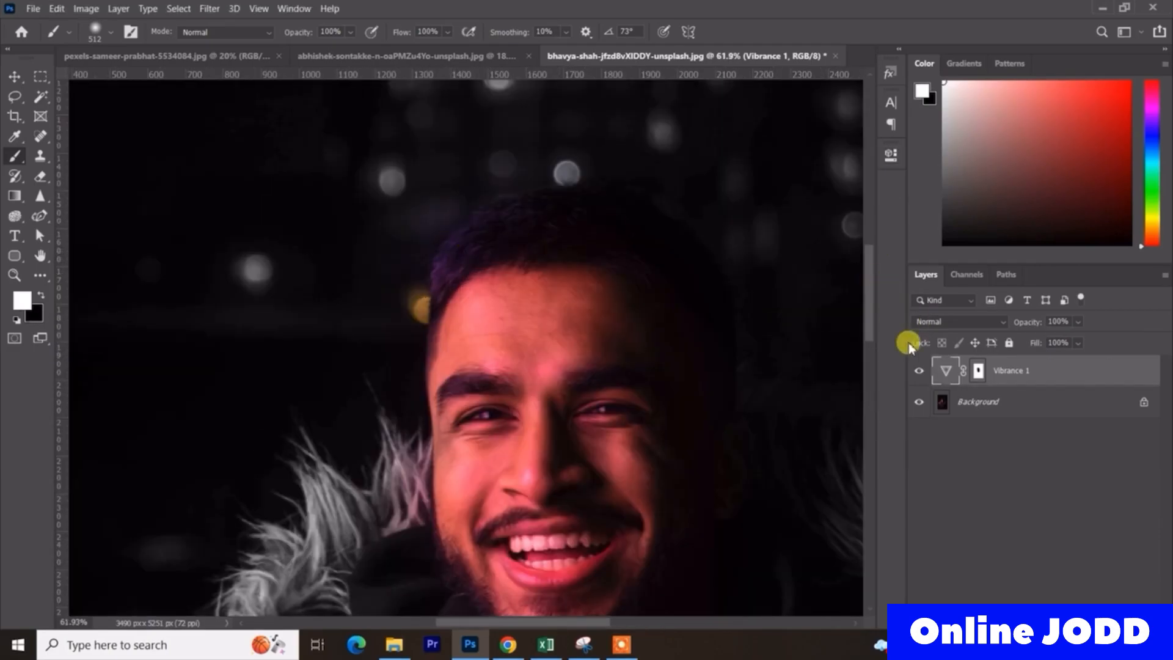
{"action": "left_click", "coordinate": [976, 380]}
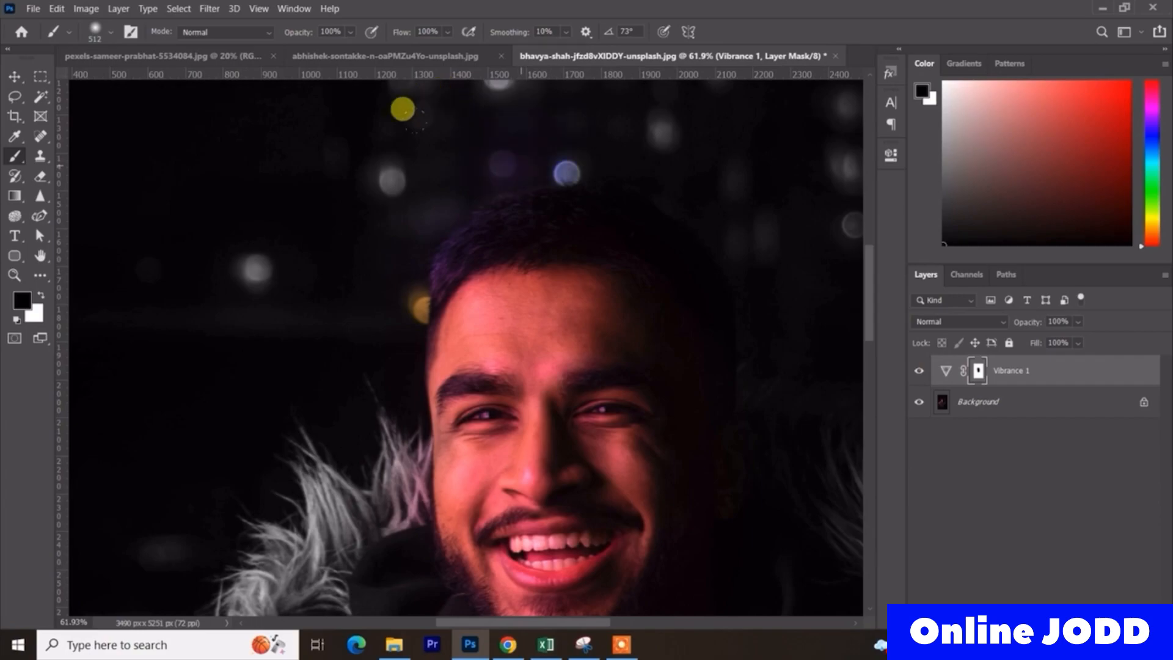
{"action": "key", "text": "x"}
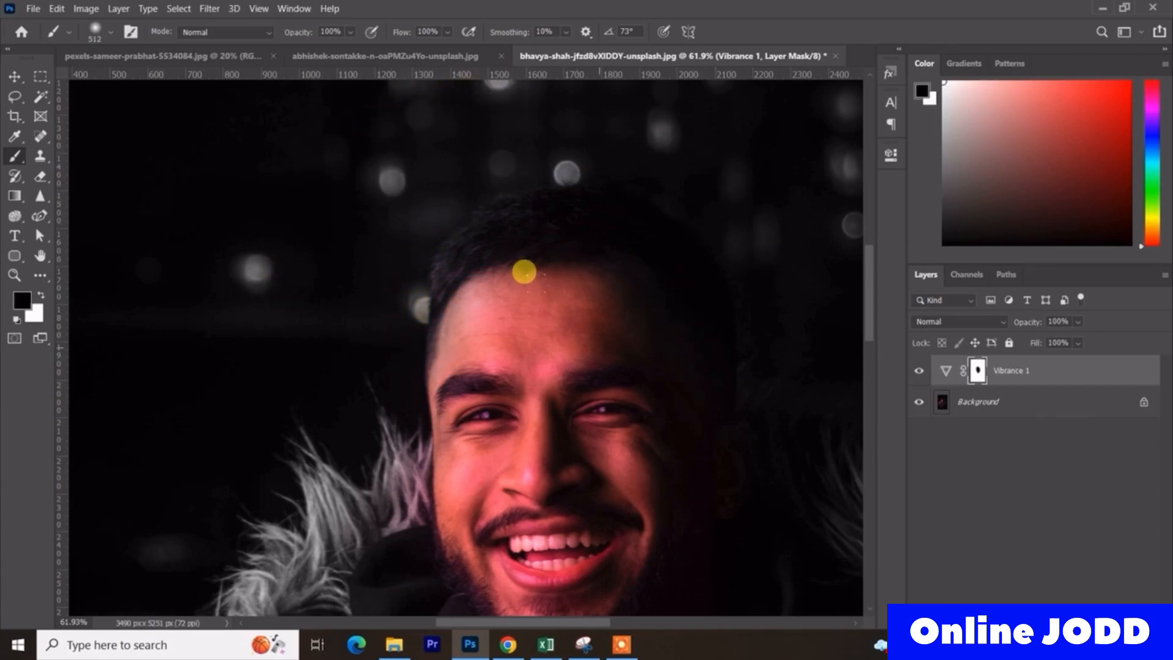
- Undo the trial stroke along the brow, and paint white over the eyebrows on the mask with a 76 px brush at 22% opacity
{"action": "scroll", "coordinate": [555, 384], "scroll_direction": "up", "scroll_amount": 3}
{"action": "left_click_drag", "start_coordinate": [554, 380], "coordinate": [389, 378]}
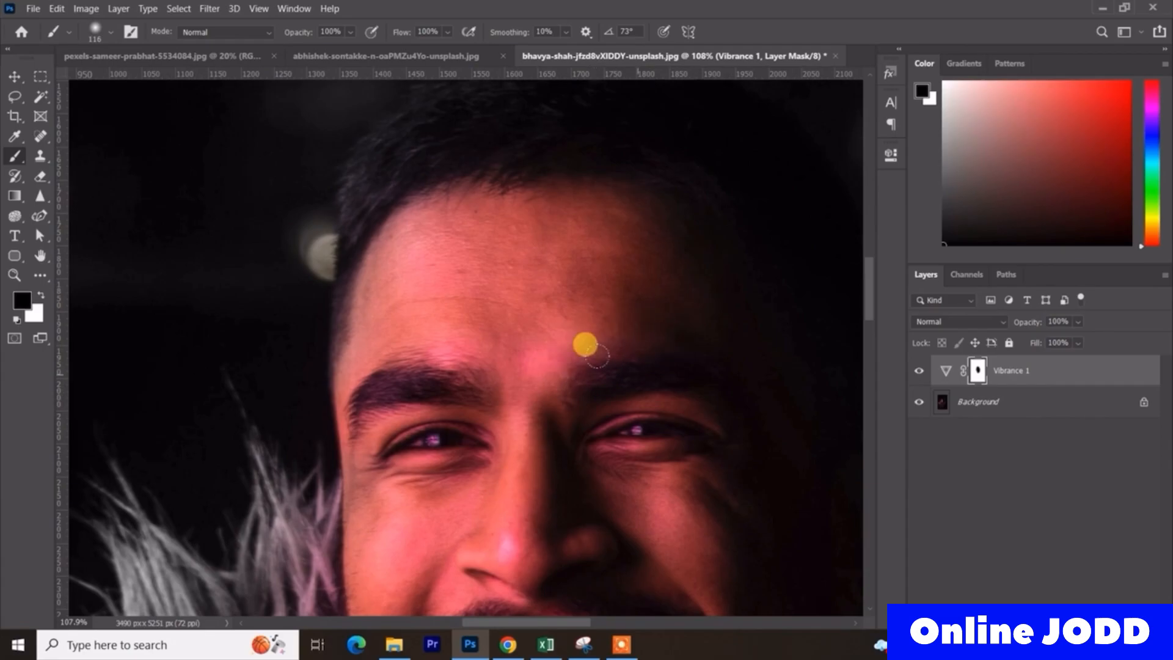
{"action": "key", "text": "x"}
{"action": "mouse_move", "coordinate": [555, 348]}
{"action": "left_mouse_down"}
{"action": "mouse_move", "coordinate": [637, 341]}
{"action": "mouse_move", "coordinate": [687, 354]}
{"action": "left_mouse_up"}
{"action": "key", "text": "ctrl+z"}
{"action": "left_click_drag", "start_coordinate": [611, 375], "coordinate": [593, 375]}
{"action": "left_click_drag", "start_coordinate": [295, 34], "coordinate": [228, 47]}
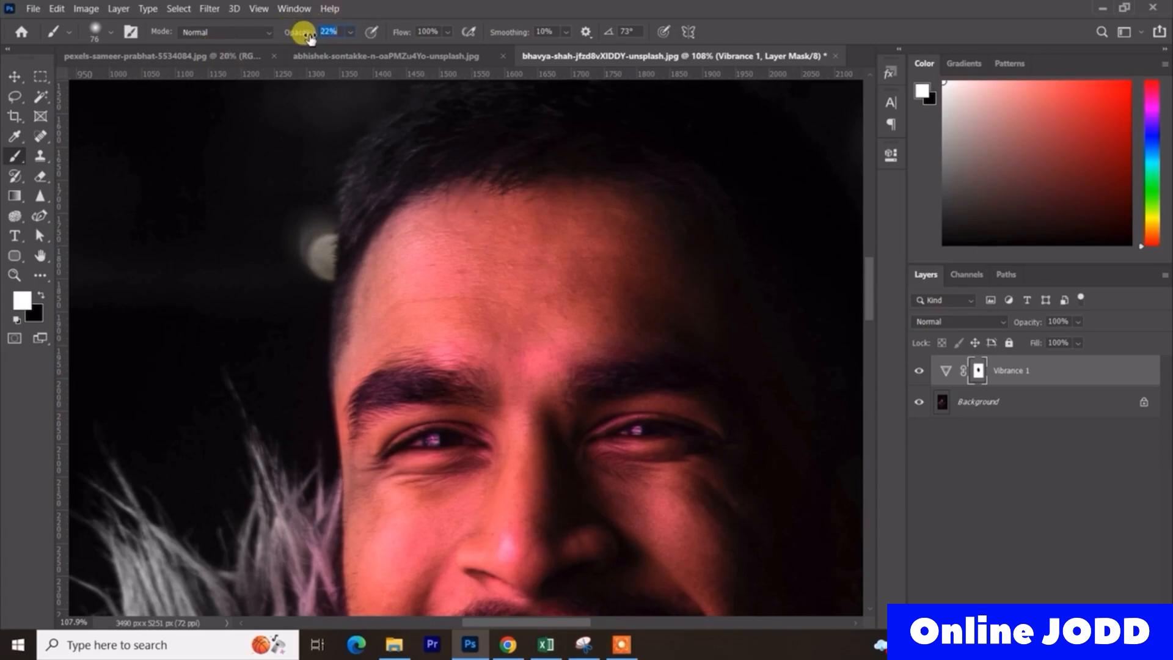
{"action": "mouse_move", "coordinate": [698, 397]}
{"action": "left_mouse_down"}
{"action": "mouse_move", "coordinate": [594, 371]}
{"action": "mouse_move", "coordinate": [700, 359]}
{"action": "mouse_move", "coordinate": [527, 381]}
{"action": "left_mouse_up"}
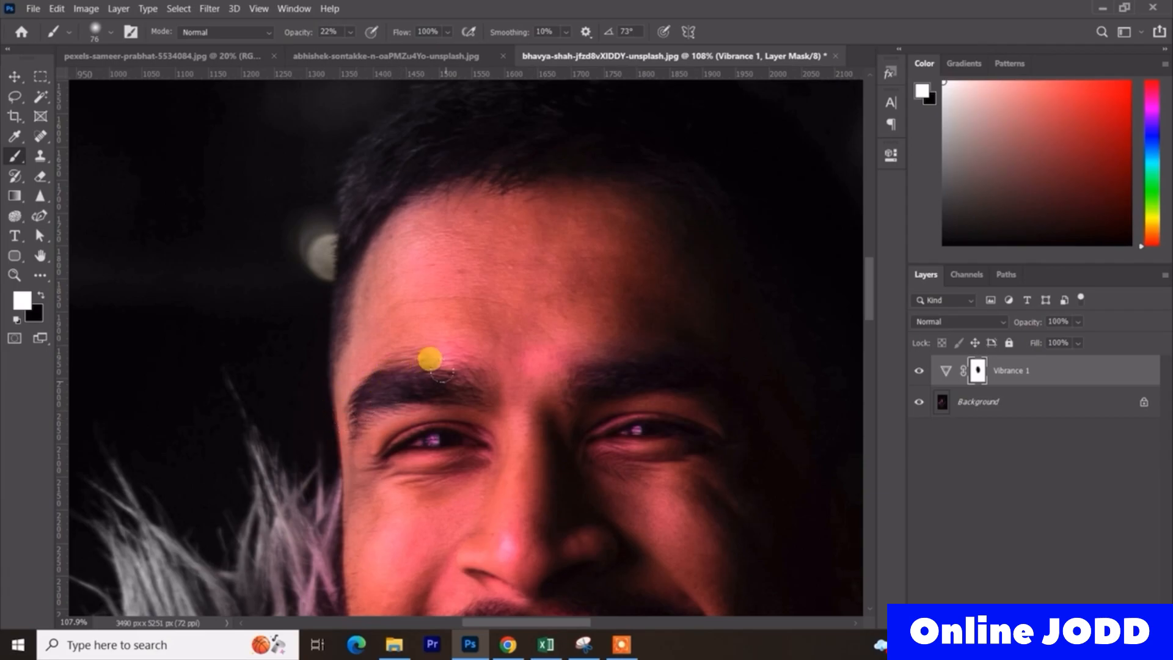
- Paint white at 22% opacity on the mask over the coloured fur collar beside the man's face
{"action": "scroll", "coordinate": [526, 403], "scroll_direction": "down", "scroll_amount": 9}
{"action": "scroll", "coordinate": [559, 537], "scroll_direction": "up", "scroll_amount": 8}
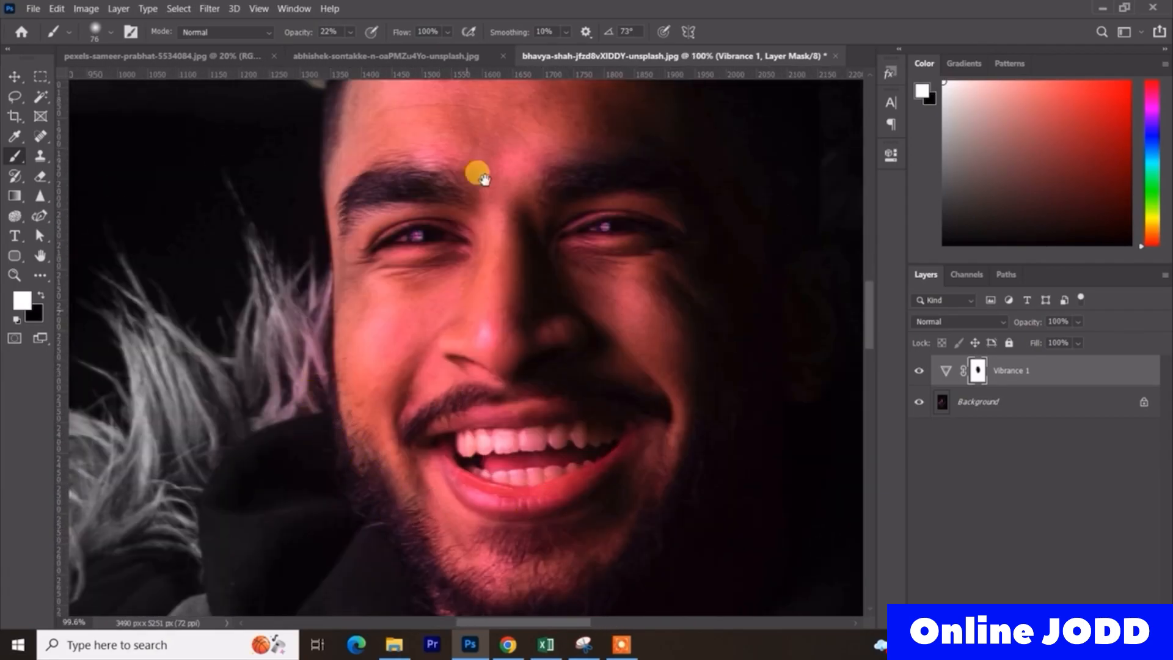
{"action": "left_click_drag", "start_coordinate": [439, 474], "coordinate": [484, 179]}
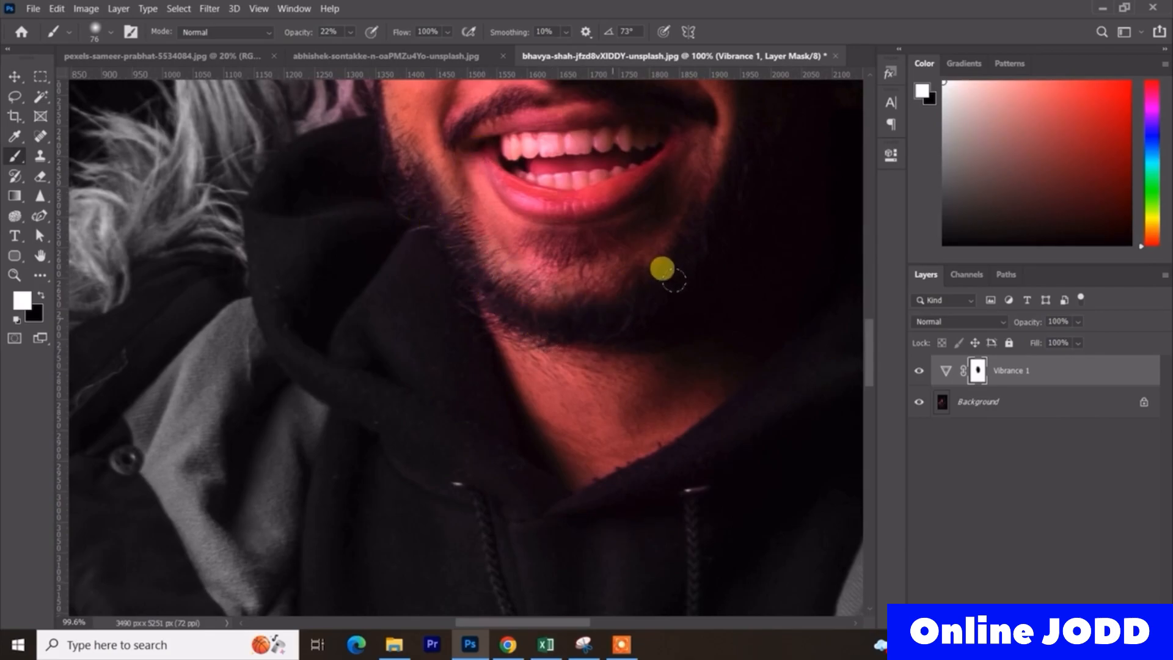
{"action": "scroll", "coordinate": [568, 306], "scroll_direction": "down", "scroll_amount": 5}
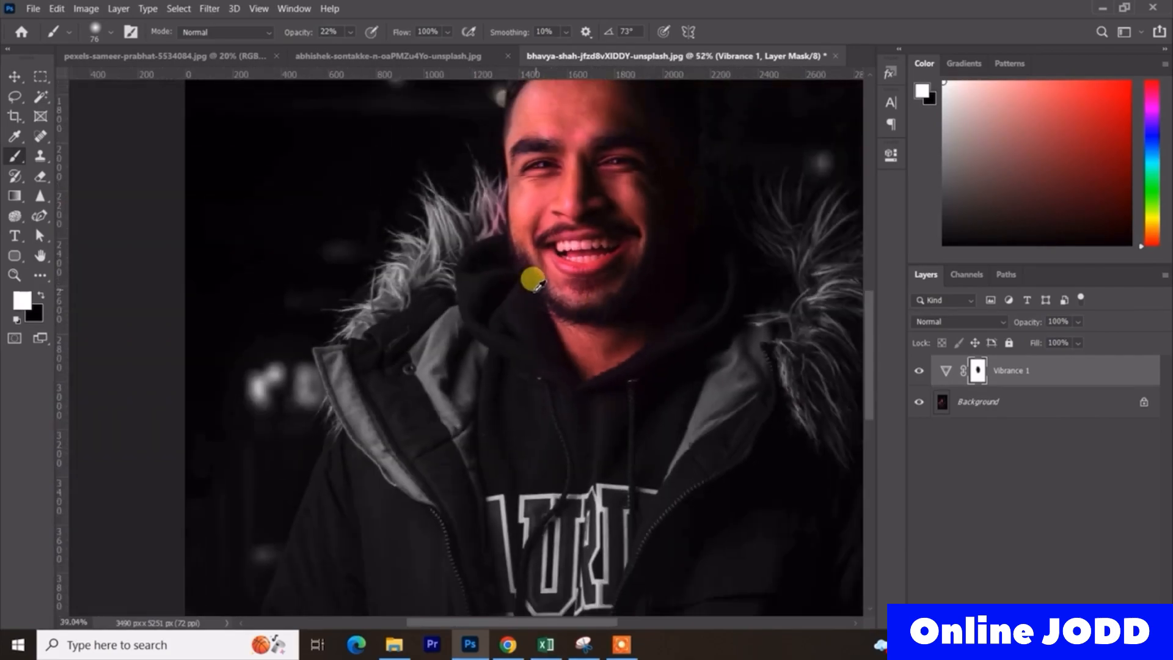
{"action": "scroll", "coordinate": [533, 280], "scroll_direction": "up", "scroll_amount": 3}
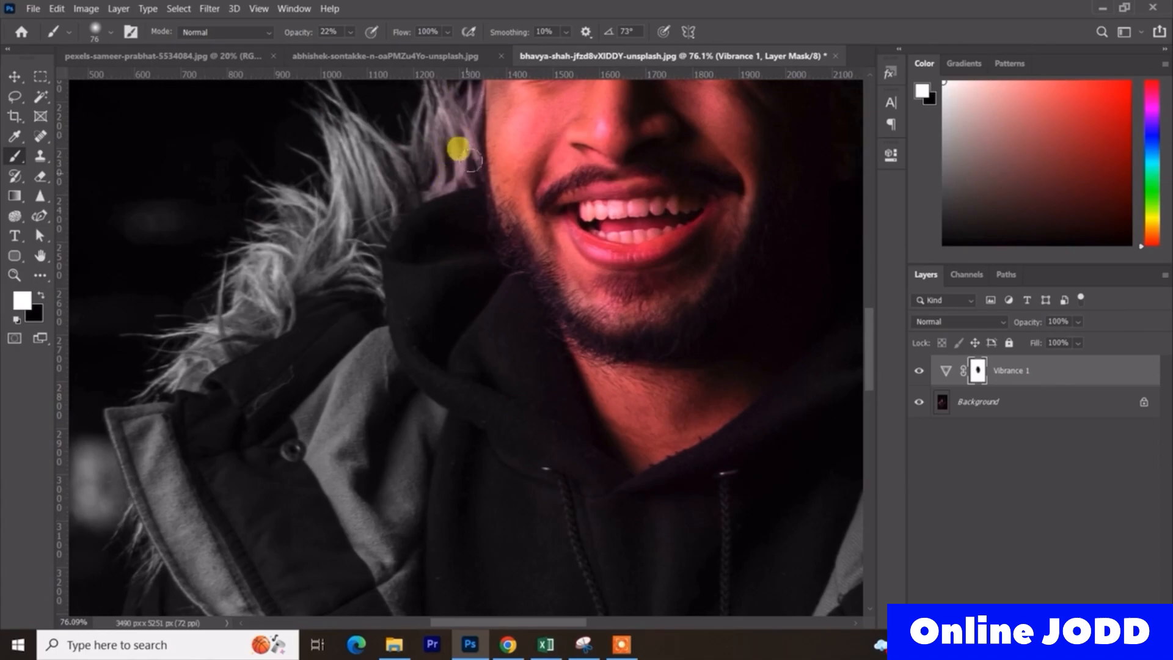
{"action": "scroll", "coordinate": [466, 164], "scroll_direction": "up", "scroll_amount": 2}
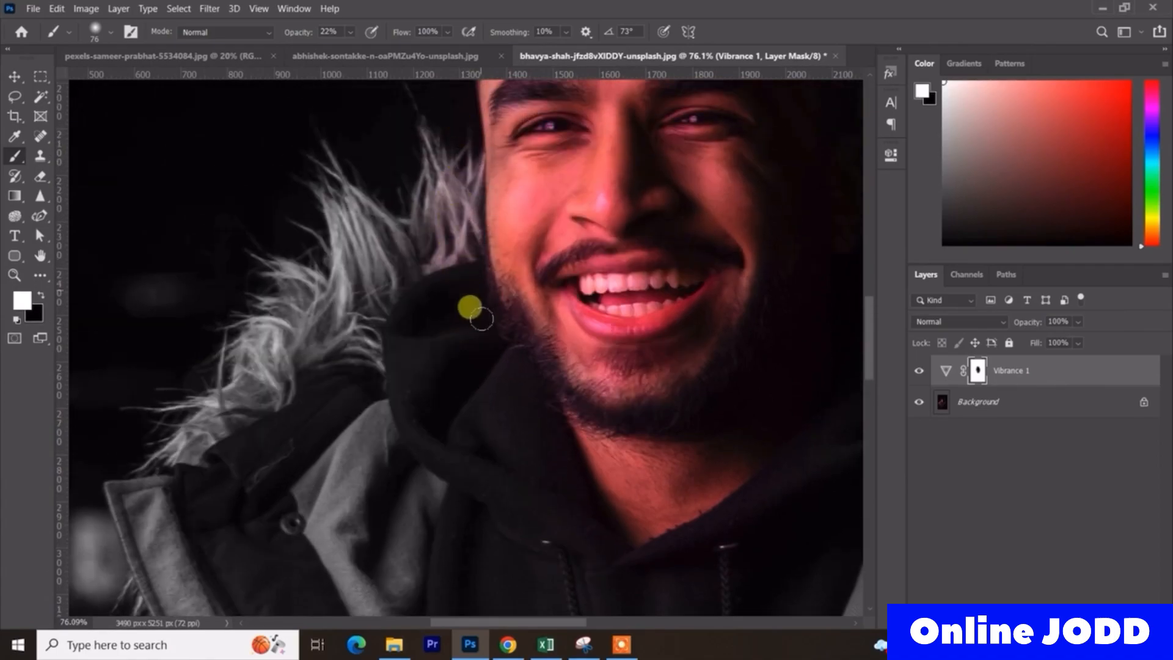
{"action": "scroll", "coordinate": [608, 236], "scroll_direction": "down", "scroll_amount": 2}
{"action": "scroll", "coordinate": [663, 338], "scroll_direction": "down", "scroll_amount": 2}
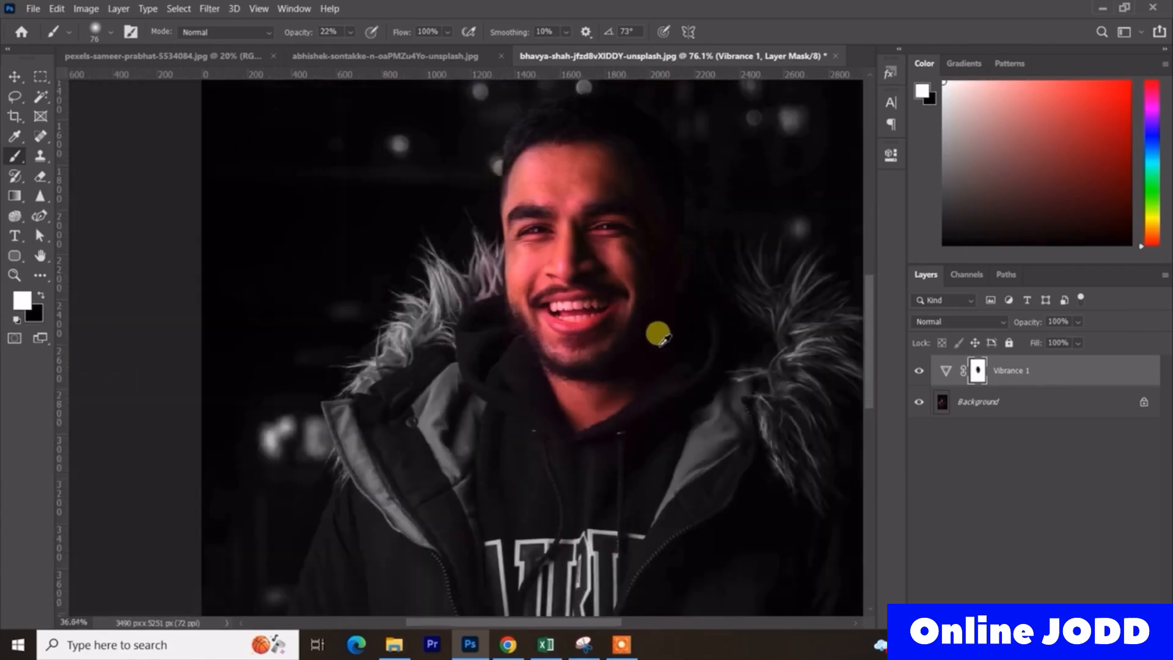
- Paint white on the Vibrance 1 mask along the man's beard and neck with a 187 px brush at 22% opacity
{"action": "scroll", "coordinate": [633, 405], "scroll_direction": "up", "scroll_amount": 2}
{"action": "mouse_move", "coordinate": [629, 419]}
{"action": "left_mouse_down"}
{"action": "mouse_move", "coordinate": [675, 406]}
{"action": "mouse_move", "coordinate": [634, 361]}
{"action": "left_mouse_up"}
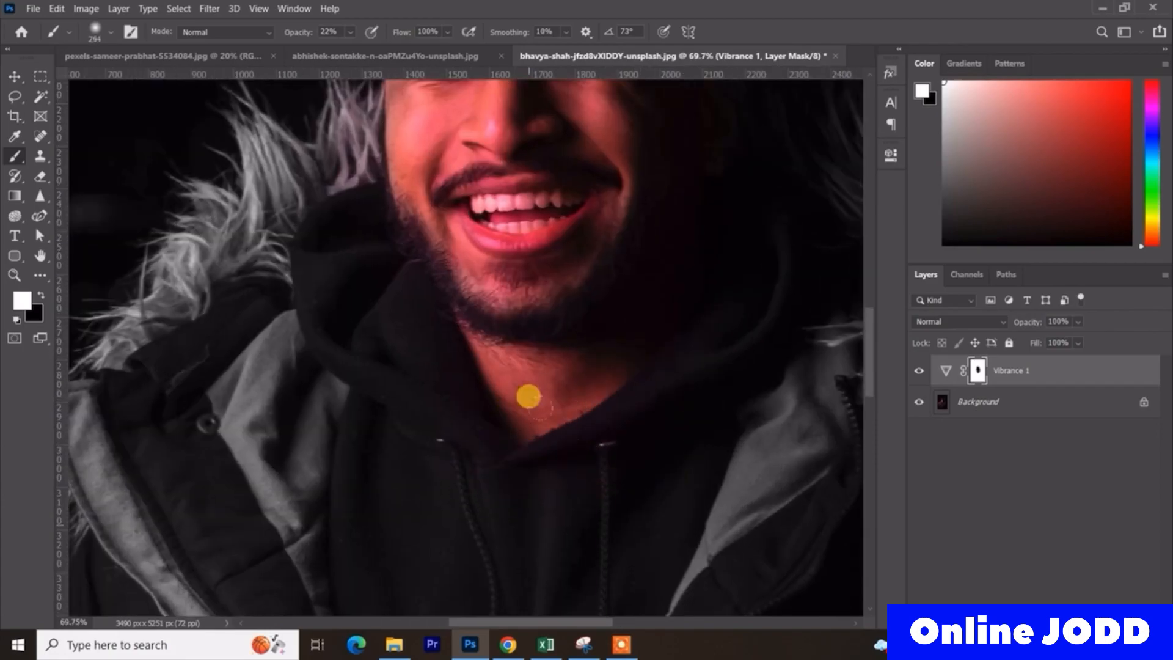
{"action": "scroll", "coordinate": [531, 434], "scroll_direction": "down", "scroll_amount": 2}
{"action": "scroll", "coordinate": [581, 446], "scroll_direction": "up", "scroll_amount": 2}
{"action": "left_click_drag", "start_coordinate": [560, 388], "coordinate": [536, 384]}
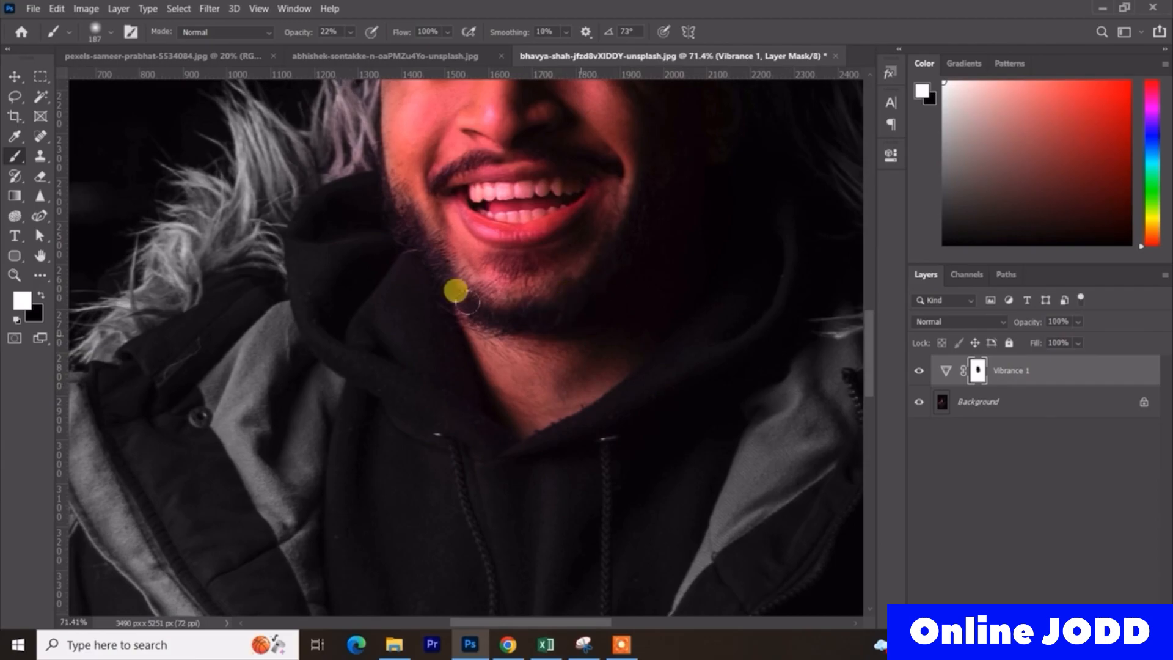
{"action": "scroll", "coordinate": [545, 304], "scroll_direction": "down", "scroll_amount": 3}
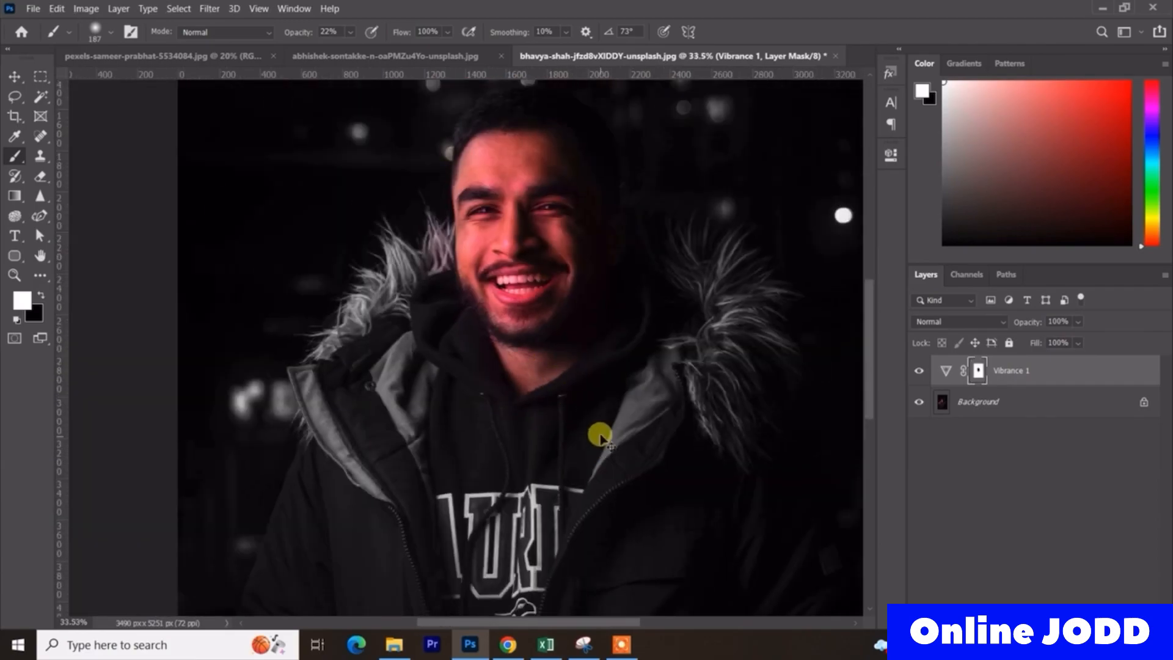
- Refine the Vibrance 1 mask around the neck by painting white at 22% opacity over the adjoining hoodie collar
{"action": "left_click_drag", "start_coordinate": [558, 356], "coordinate": [545, 446]}
{"action": "key", "text": "x"}
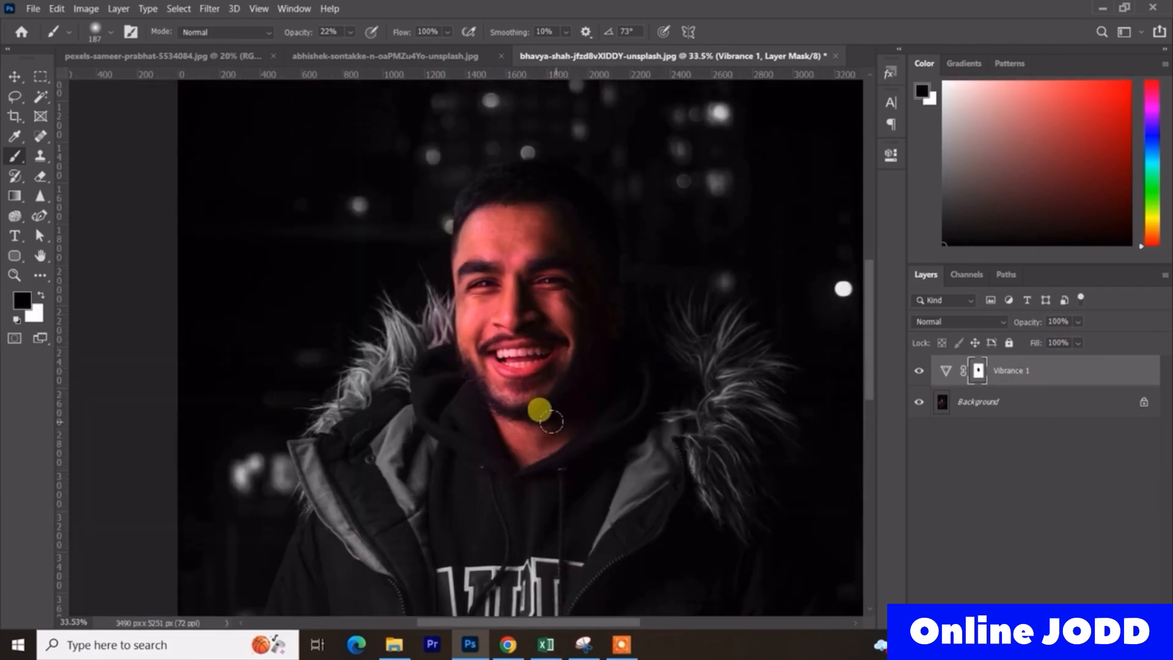
{"action": "scroll", "coordinate": [545, 440], "scroll_direction": "down", "scroll_amount": 2}
{"action": "scroll", "coordinate": [559, 457], "scroll_direction": "up", "scroll_amount": 2}
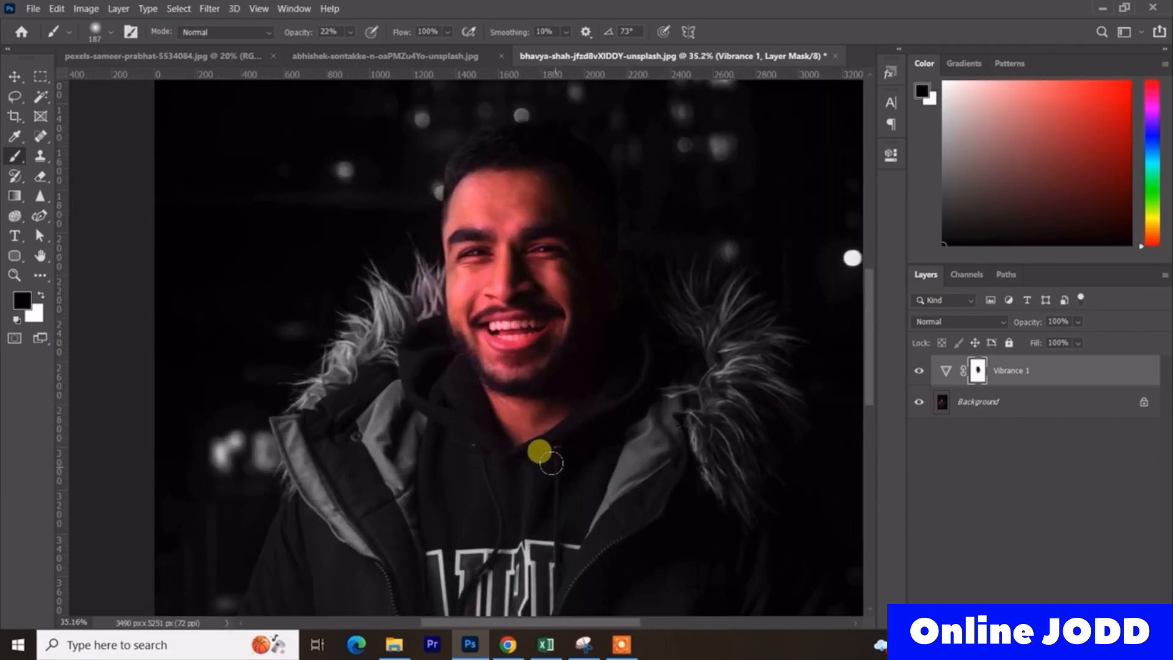
{"action": "key", "text": "x"}
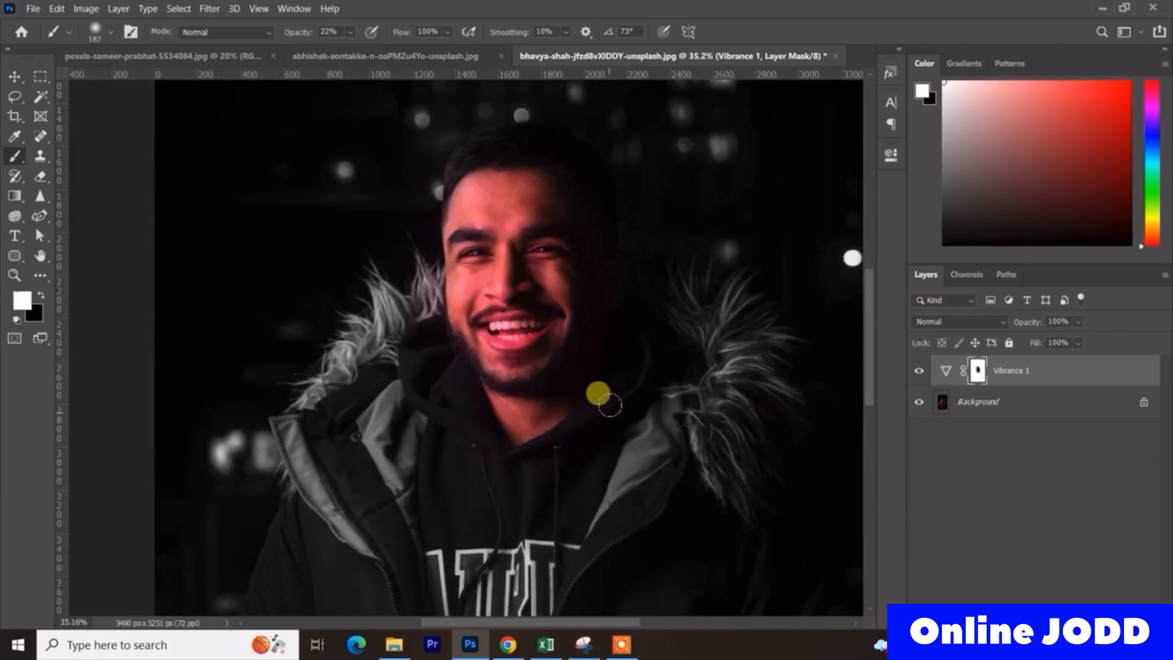
{"action": "mouse_move", "coordinate": [625, 385]}
{"action": "left_mouse_down"}
{"action": "mouse_move", "coordinate": [483, 453]}
{"action": "mouse_move", "coordinate": [641, 348]}
{"action": "mouse_move", "coordinate": [535, 405]}
{"action": "mouse_move", "coordinate": [473, 363]}
{"action": "mouse_move", "coordinate": [508, 398]}
{"action": "left_mouse_up"}
{"action": "scroll", "coordinate": [520, 391], "scroll_direction": "down", "scroll_amount": 5}
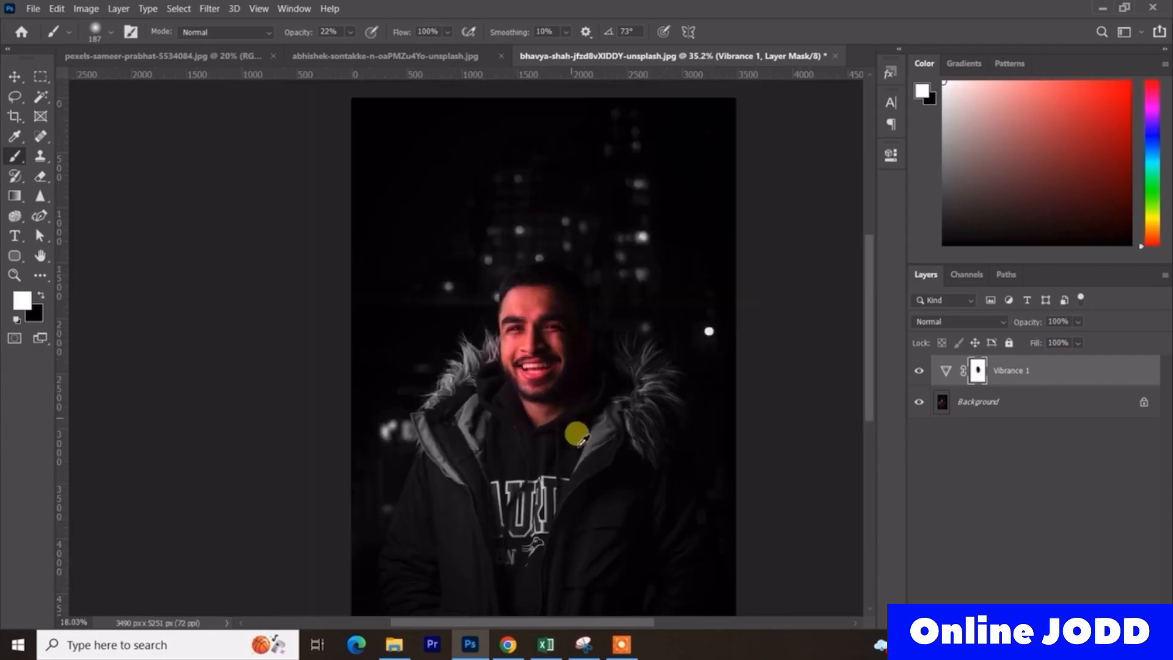
- Set the white mask brush to 1738 px at 7% opacity for light blending over the man's face
{"action": "scroll", "coordinate": [500, 345], "scroll_direction": "up", "scroll_amount": 4}
{"action": "left_click_drag", "start_coordinate": [439, 297], "coordinate": [560, 293]}
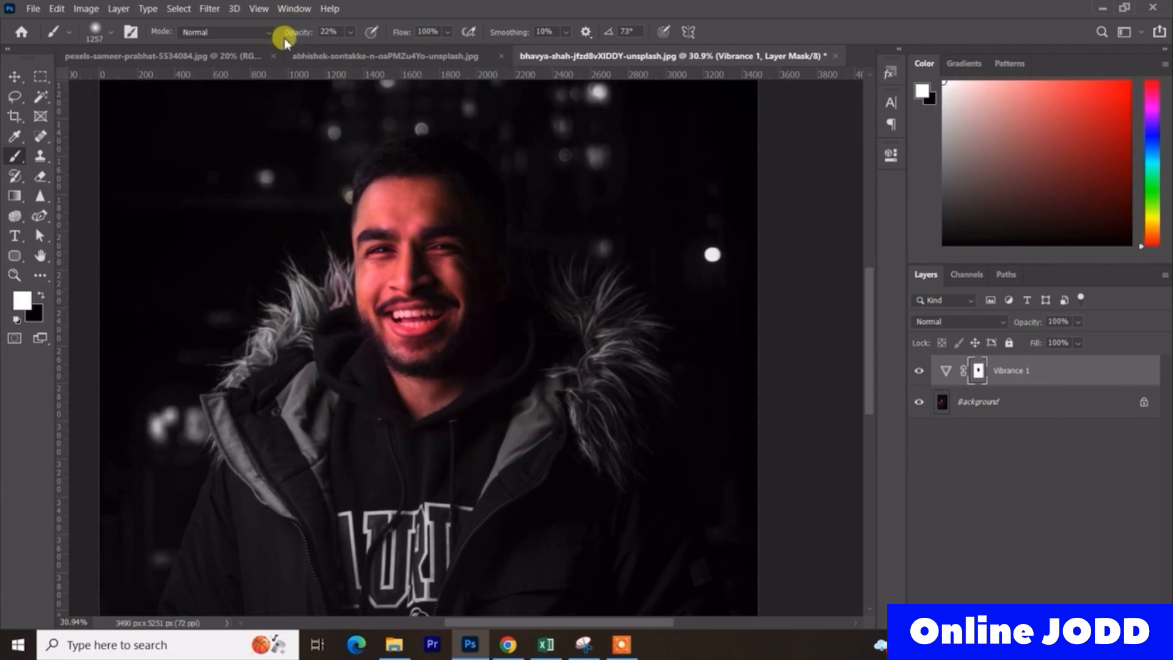
{"action": "left_click_drag", "start_coordinate": [293, 34], "coordinate": [292, 34]}
{"action": "left_click_drag", "start_coordinate": [398, 218], "coordinate": [443, 227]}
{"action": "scroll", "coordinate": [775, 485], "scroll_direction": "down", "scroll_amount": 5}
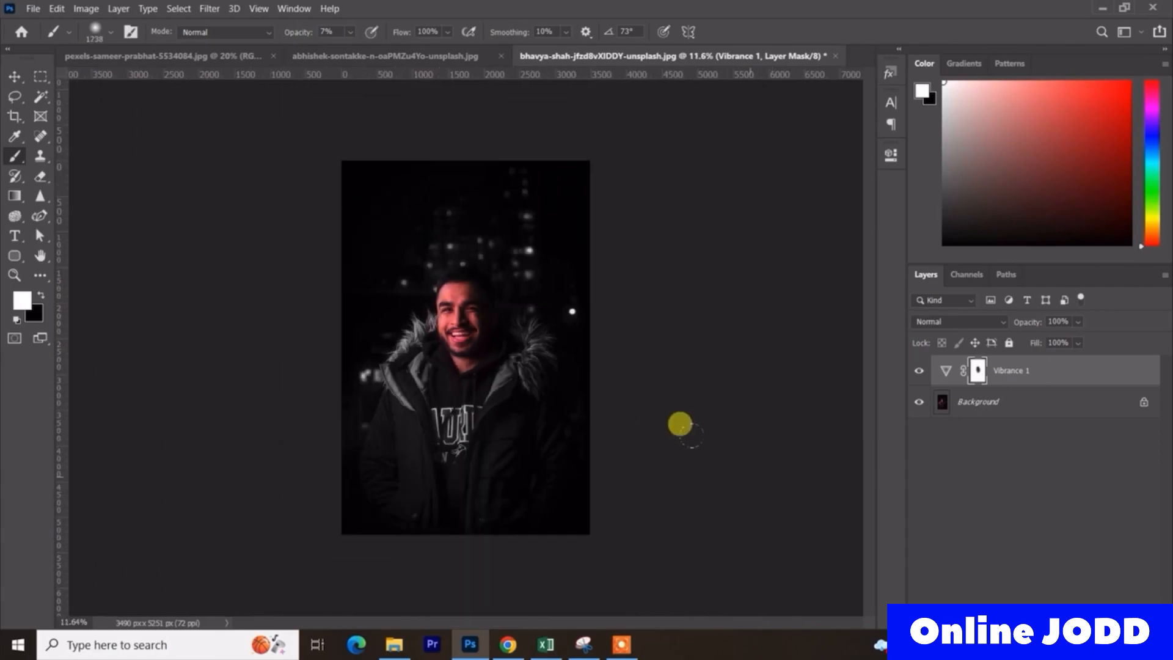
- Compare the whole portrait with and without the Vibrance 1 adjustment
{"action": "scroll", "coordinate": [618, 361], "scroll_direction": "up", "scroll_amount": 2}
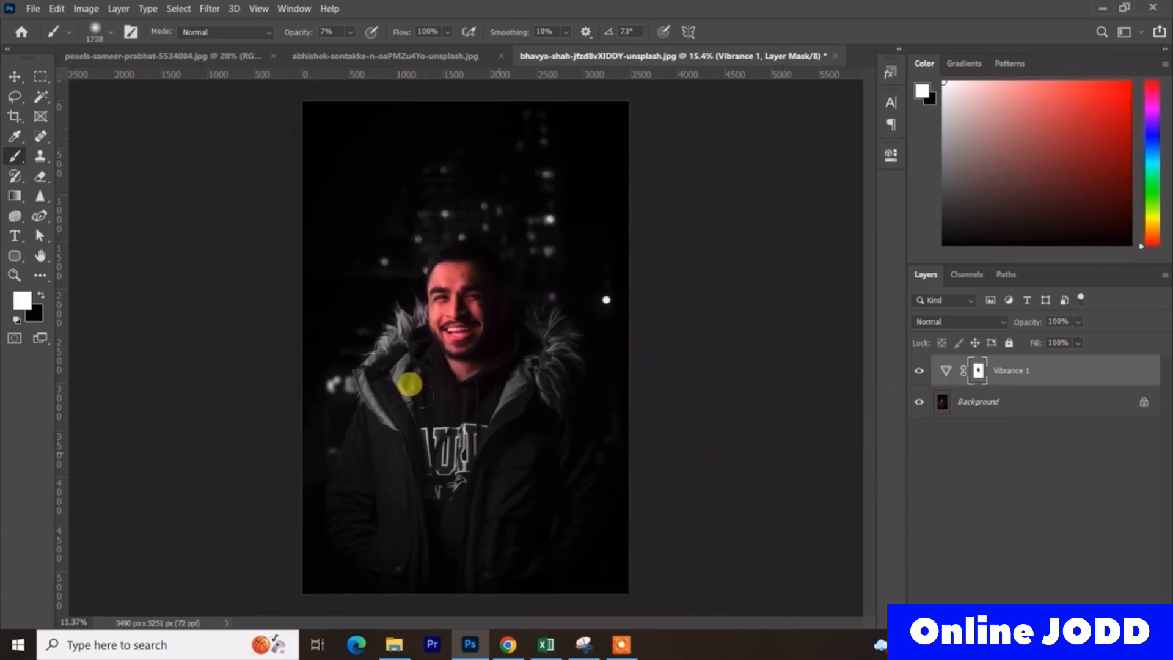
{"action": "scroll", "coordinate": [467, 349], "scroll_direction": "down", "scroll_amount": 2}
{"action": "left_click", "coordinate": [920, 370]}
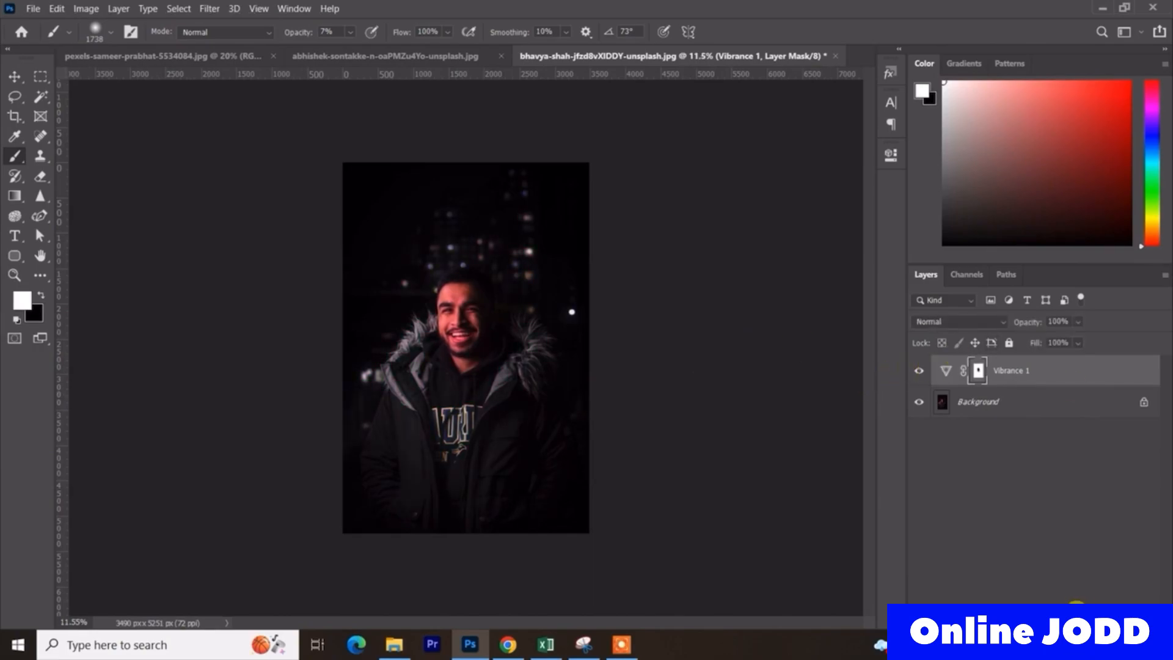
- Add a Curves adjustment layer above Vibrance 1, lowering the shadows slightly and raising the highlights slightly for more contrast
{"action": "left_click", "coordinate": [1078, 605]}
{"action": "left_click", "coordinate": [1079, 419]}
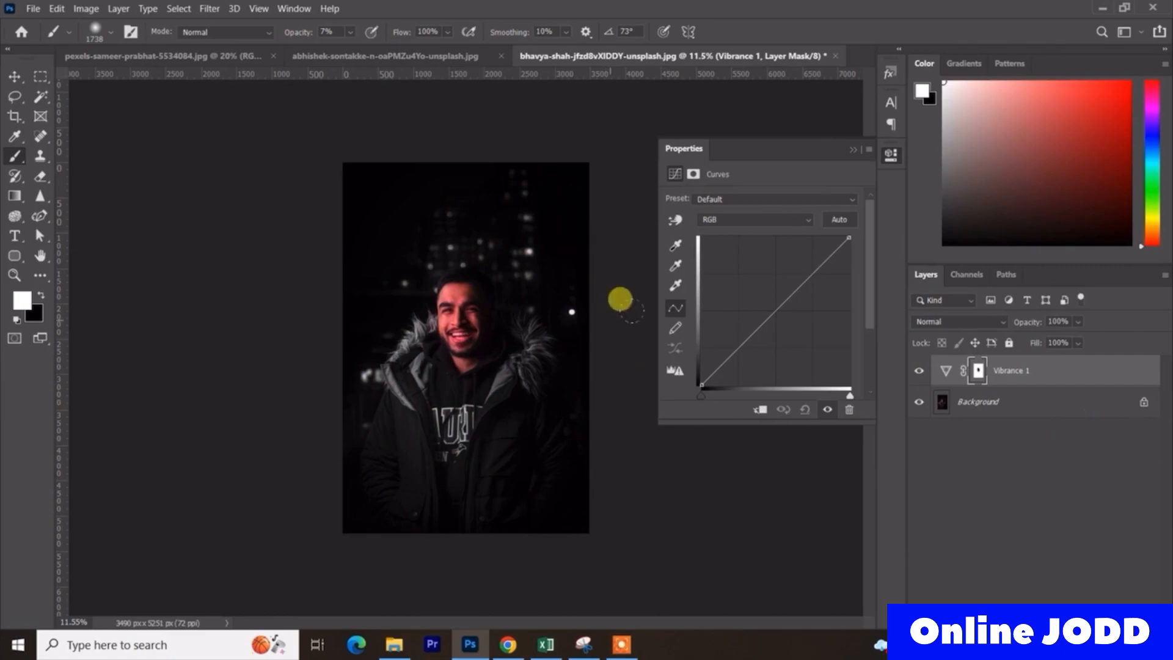
{"action": "left_click_drag", "start_coordinate": [736, 346], "coordinate": [744, 354]}
{"action": "left_click", "coordinate": [817, 276]}
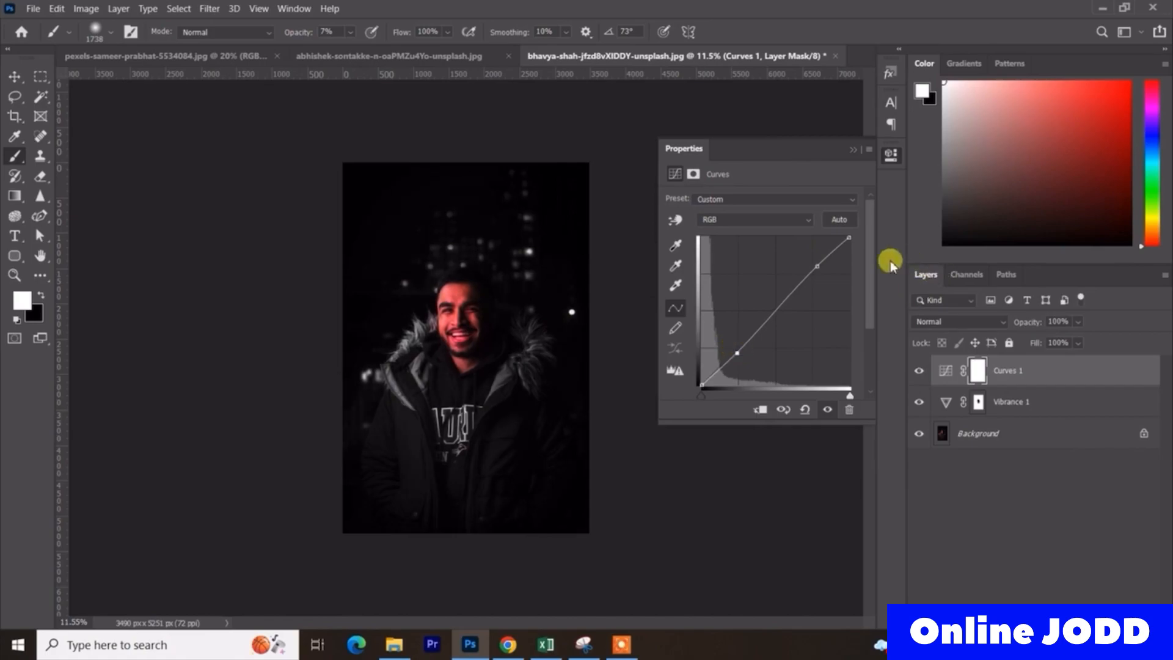
{"action": "left_click", "coordinate": [849, 149]}
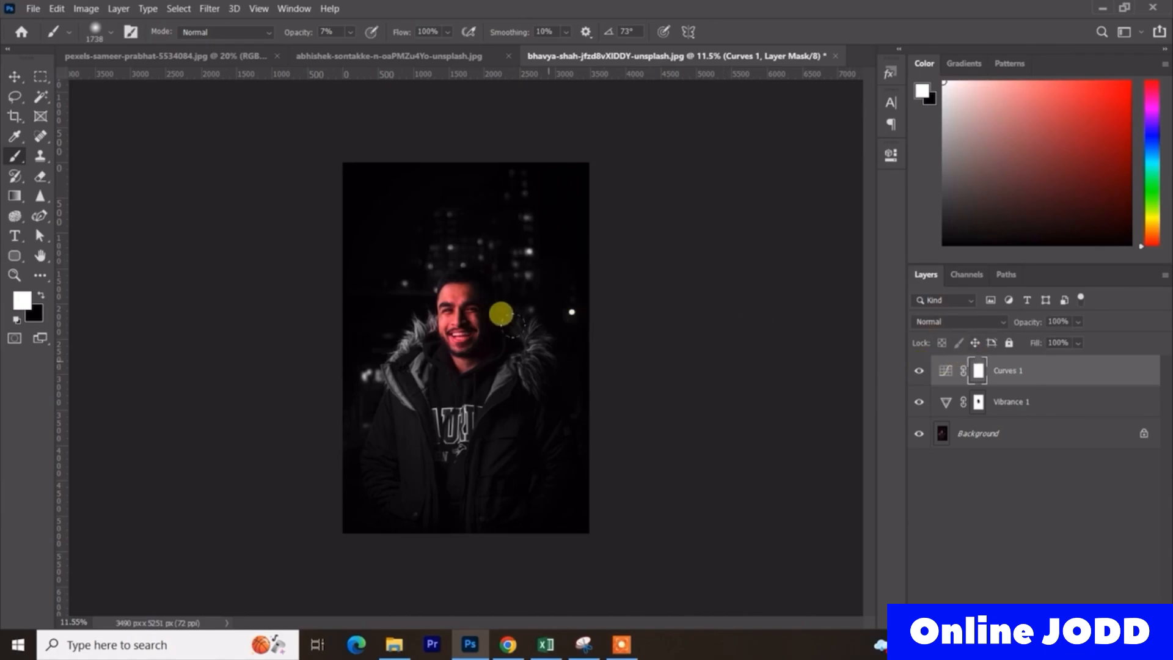
- Compare the temple idol photo with and without its Vibrance 1 layer, and return to the portrait
{"action": "left_click", "coordinate": [433, 56]}
{"action": "left_click", "coordinate": [919, 372]}
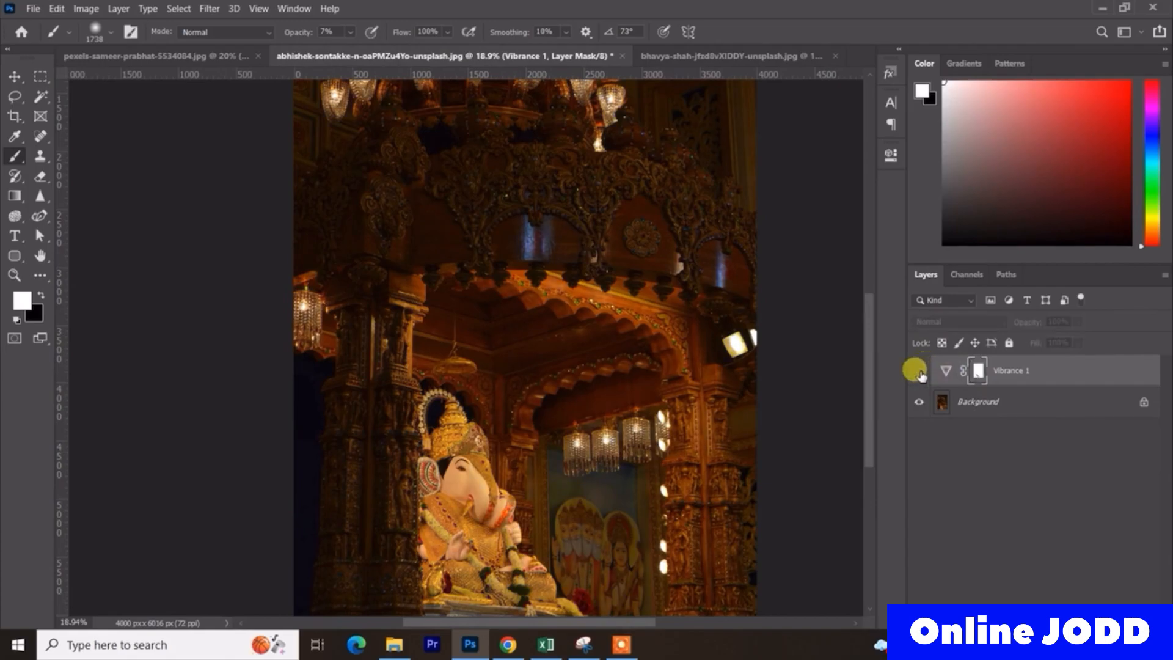
{"action": "left_click", "coordinate": [654, 58]}
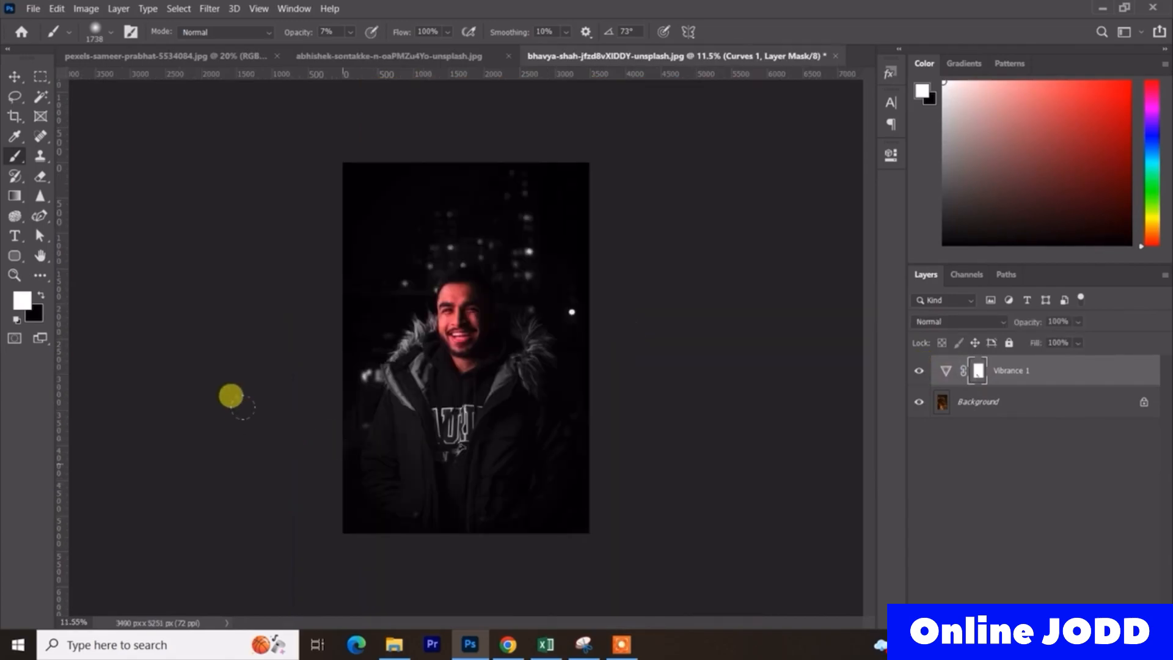
- Add a Vibrance adjustment layer with Vibrance +100 to the dark Ganesha photo pexels-sameer-prabhat-5534084.jpg
{"action": "left_click", "coordinate": [172, 55]}
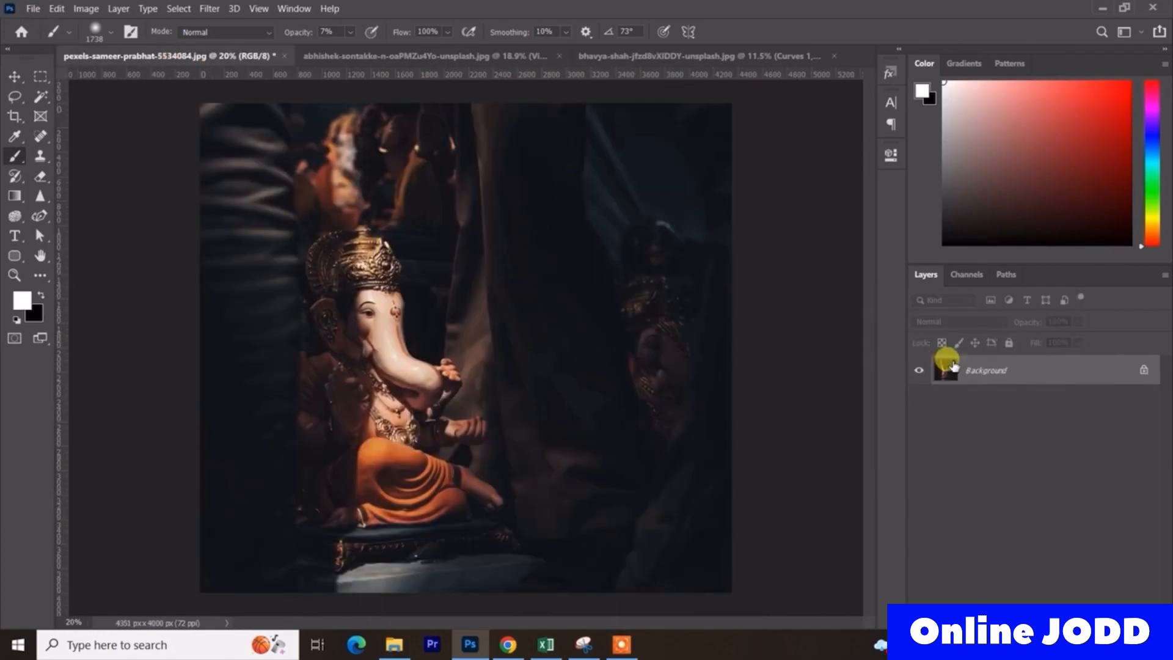
{"action": "left_click", "coordinate": [1069, 613]}
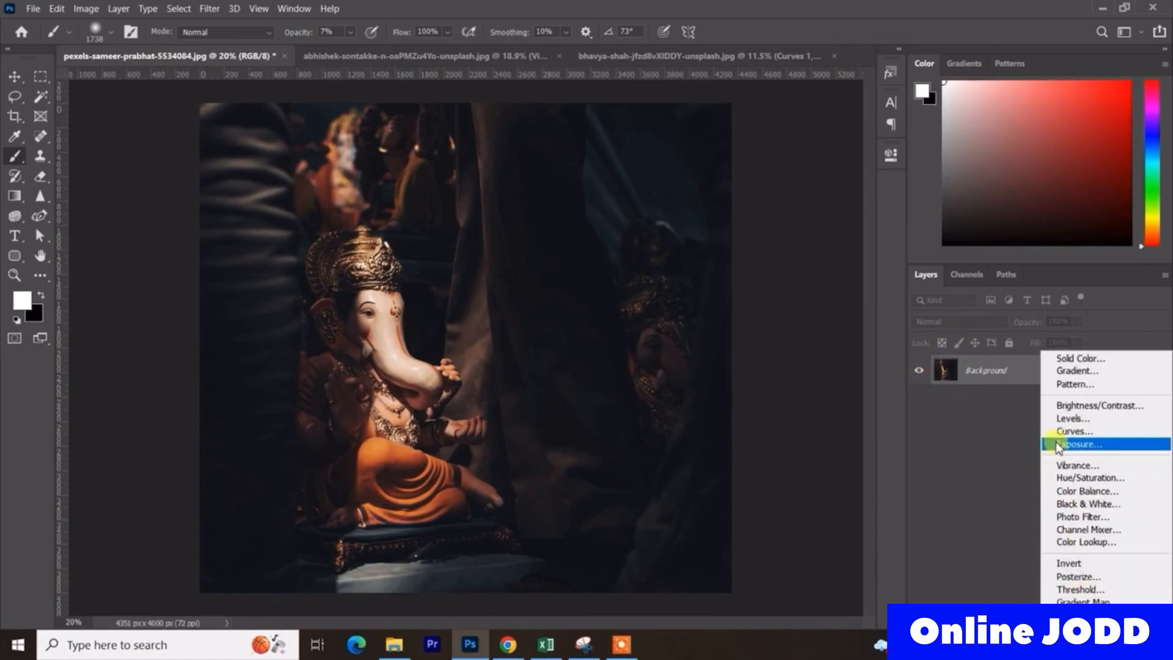
{"action": "left_click", "coordinate": [1075, 463]}
{"action": "left_click_drag", "start_coordinate": [761, 215], "coordinate": [855, 215]}
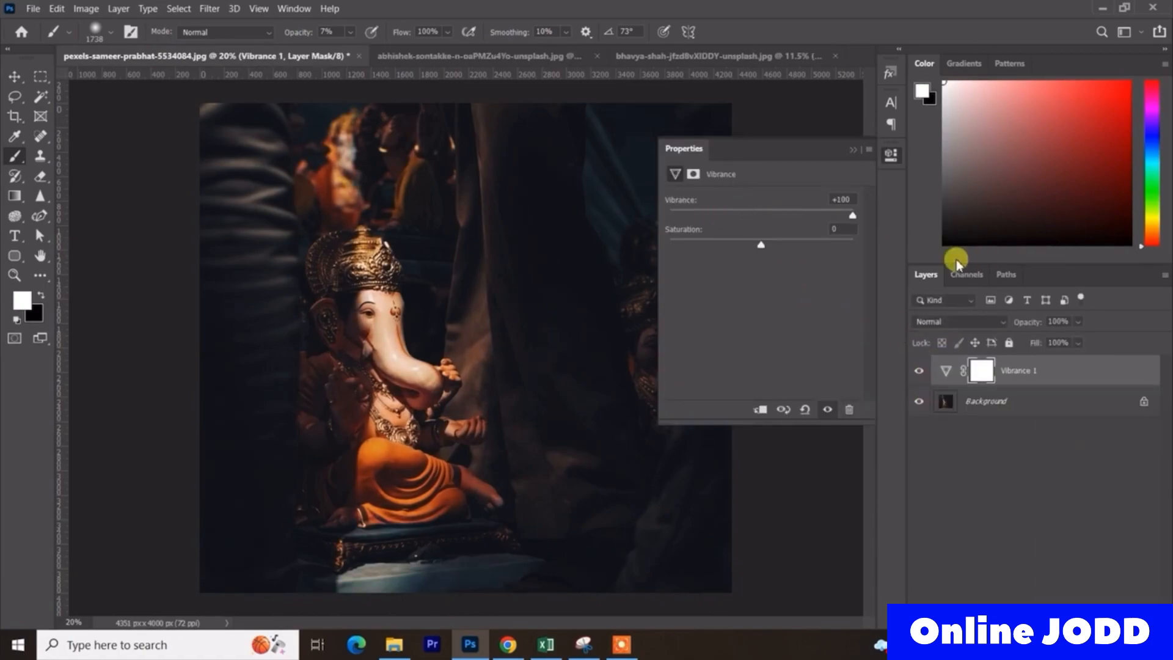
{"action": "left_click", "coordinate": [851, 150]}
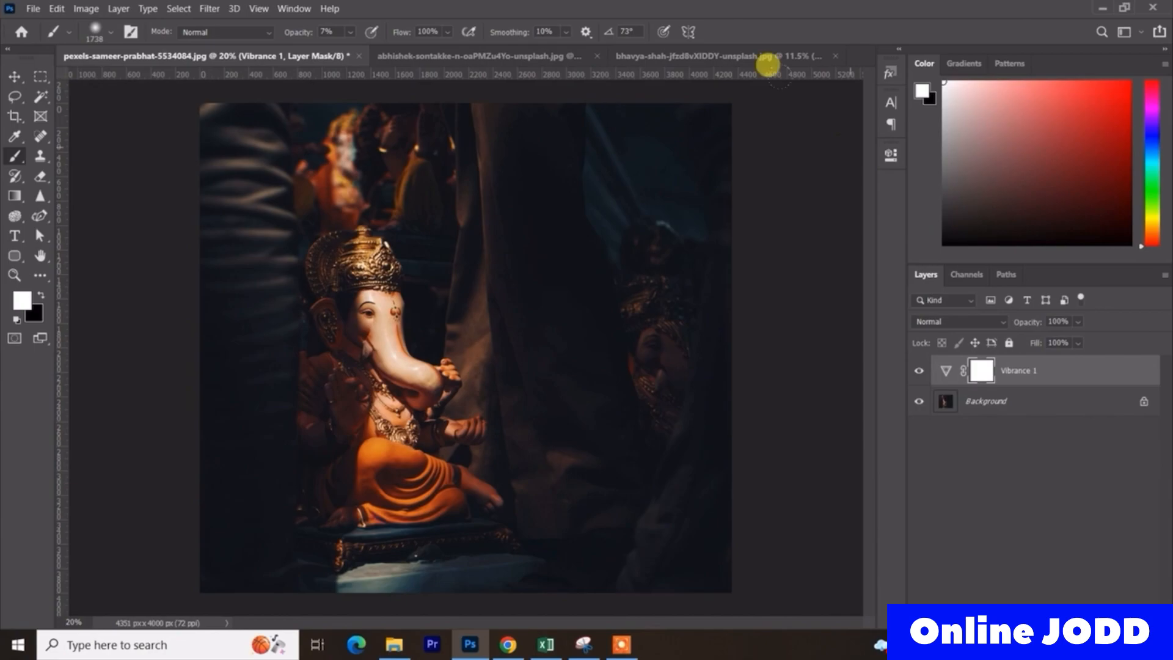